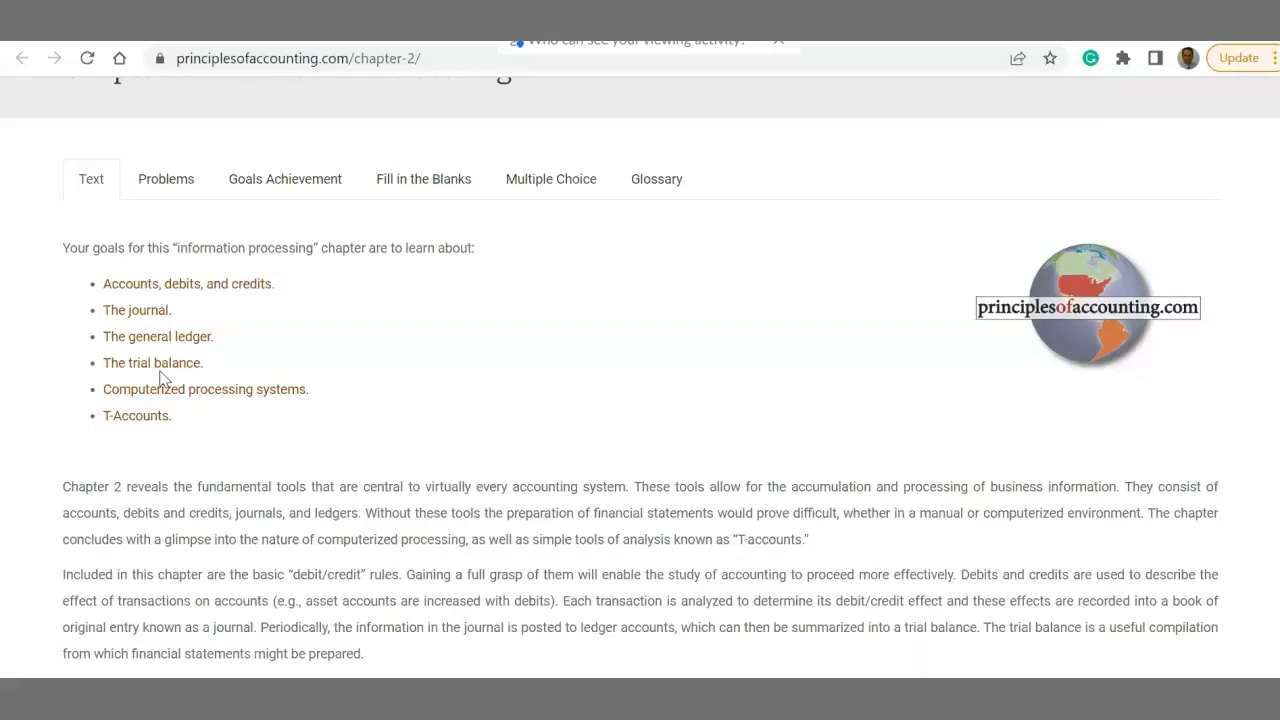
# Open the Accounts, Debits, and Credits page of Chapter 2 and read from the Cash account example through Debits and Credits.
pyautogui.scroll(-4, 826, 534)
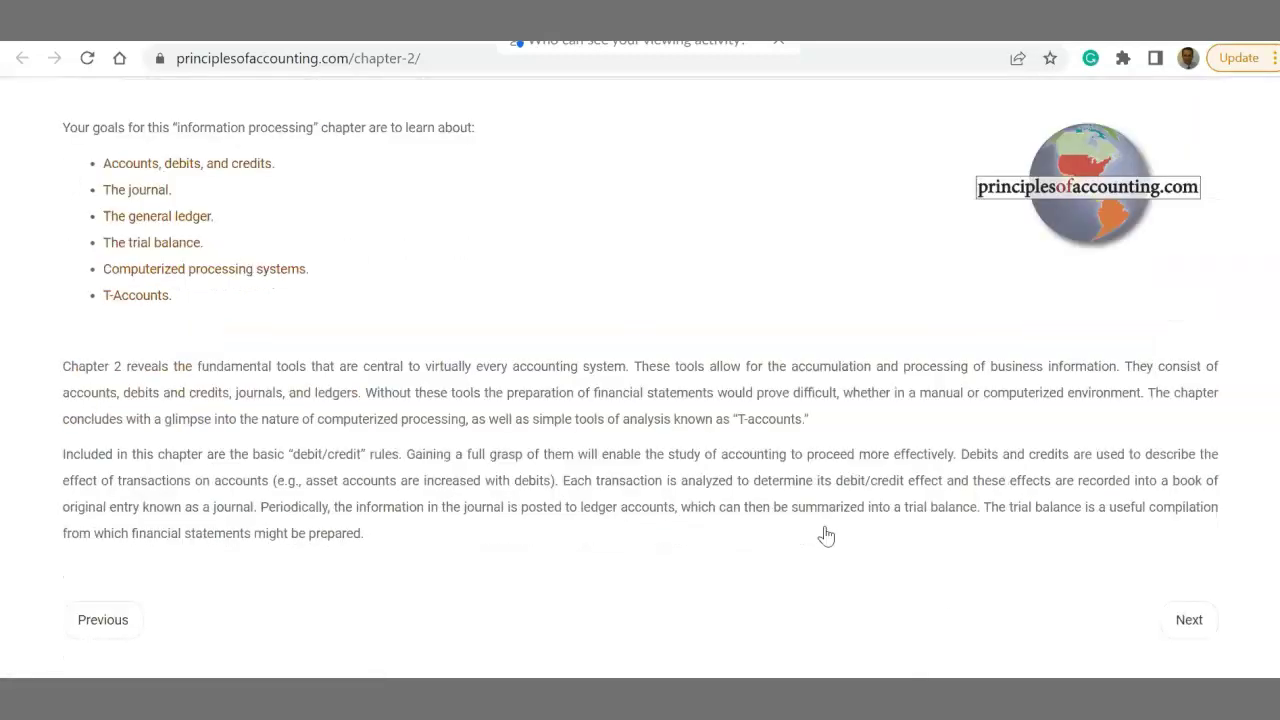
pyautogui.click(1203, 345)
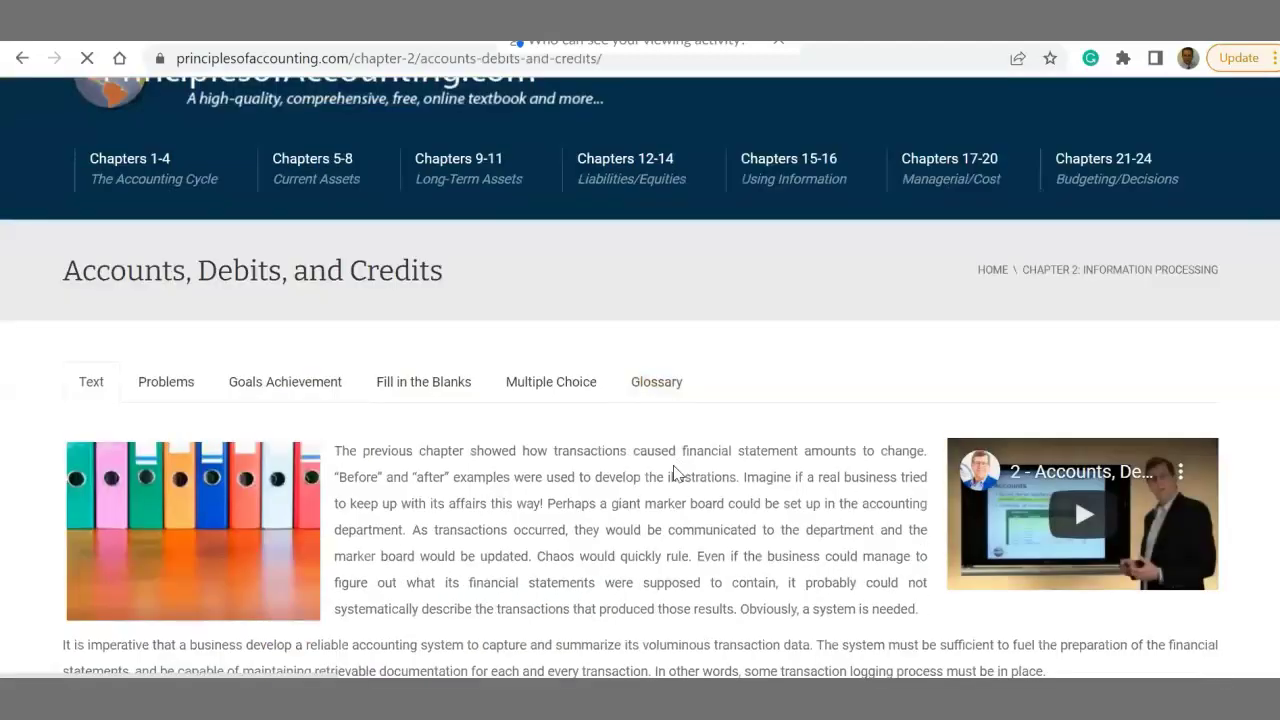
pyautogui.scroll(-3, 675, 473)
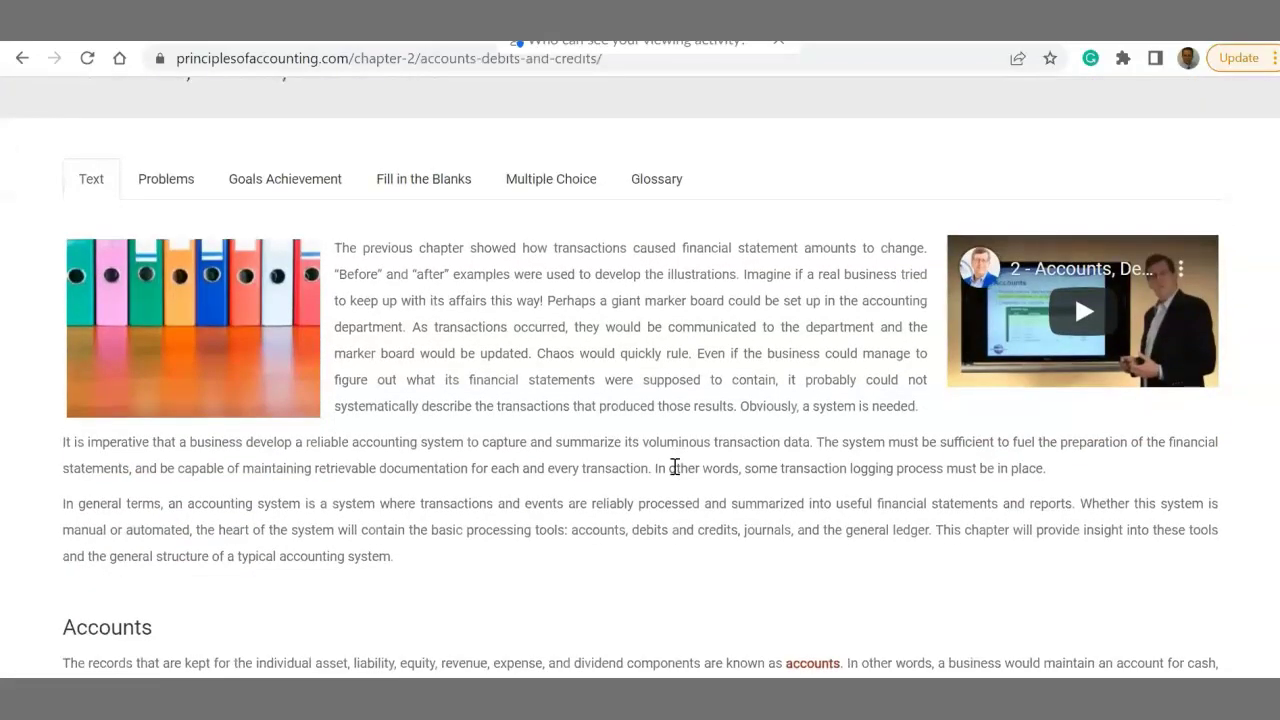
pyautogui.scroll(-4, 675, 467)
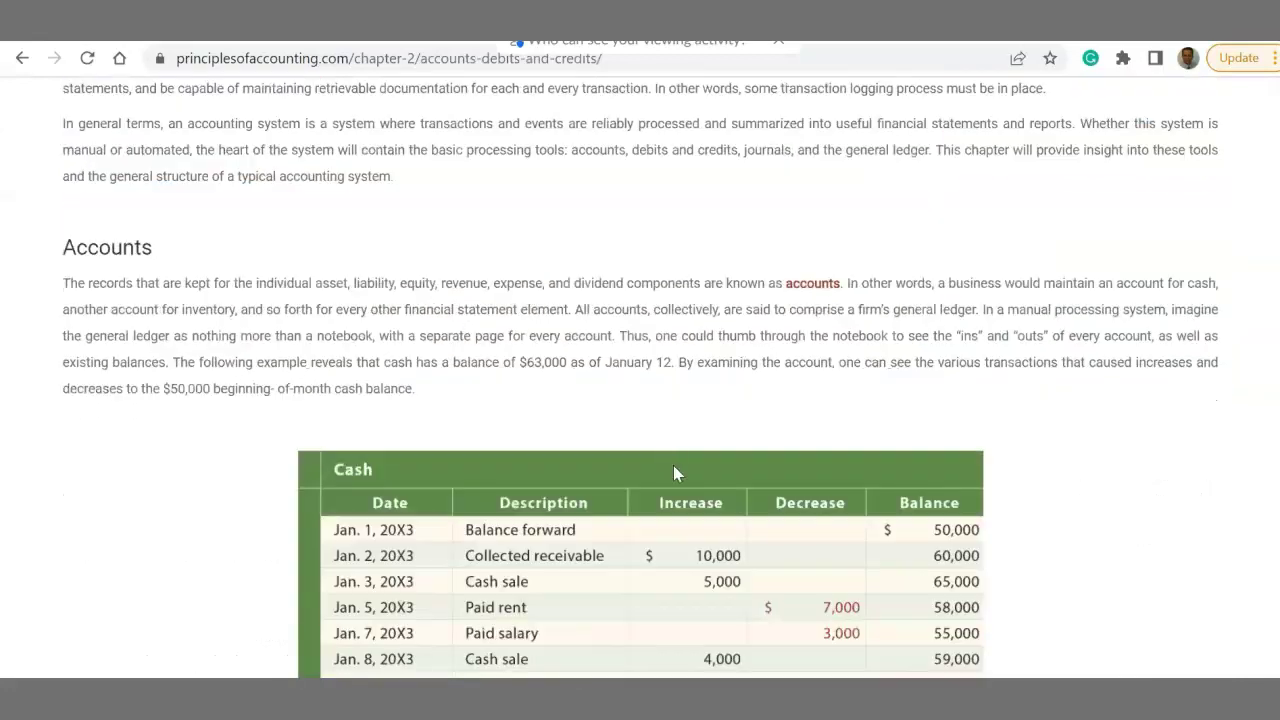
pyautogui.scroll(-1, 673, 465)
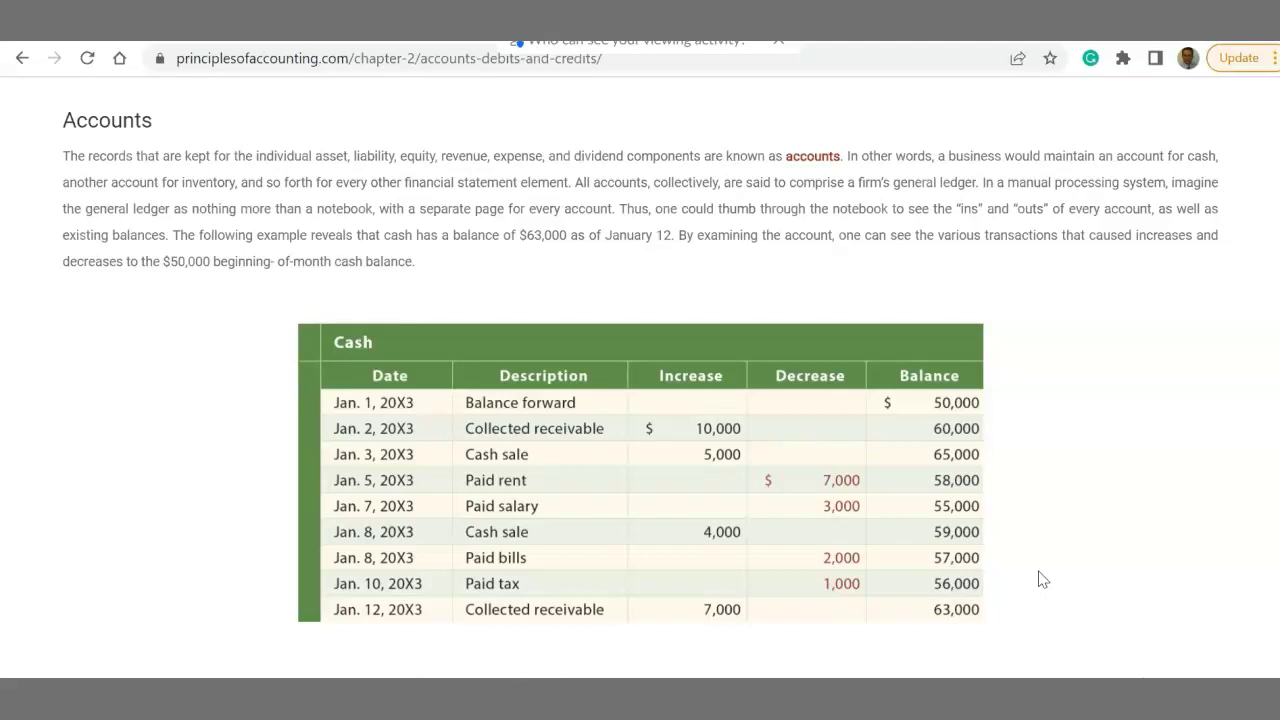
pyautogui.scroll(-5, 1105, 442)
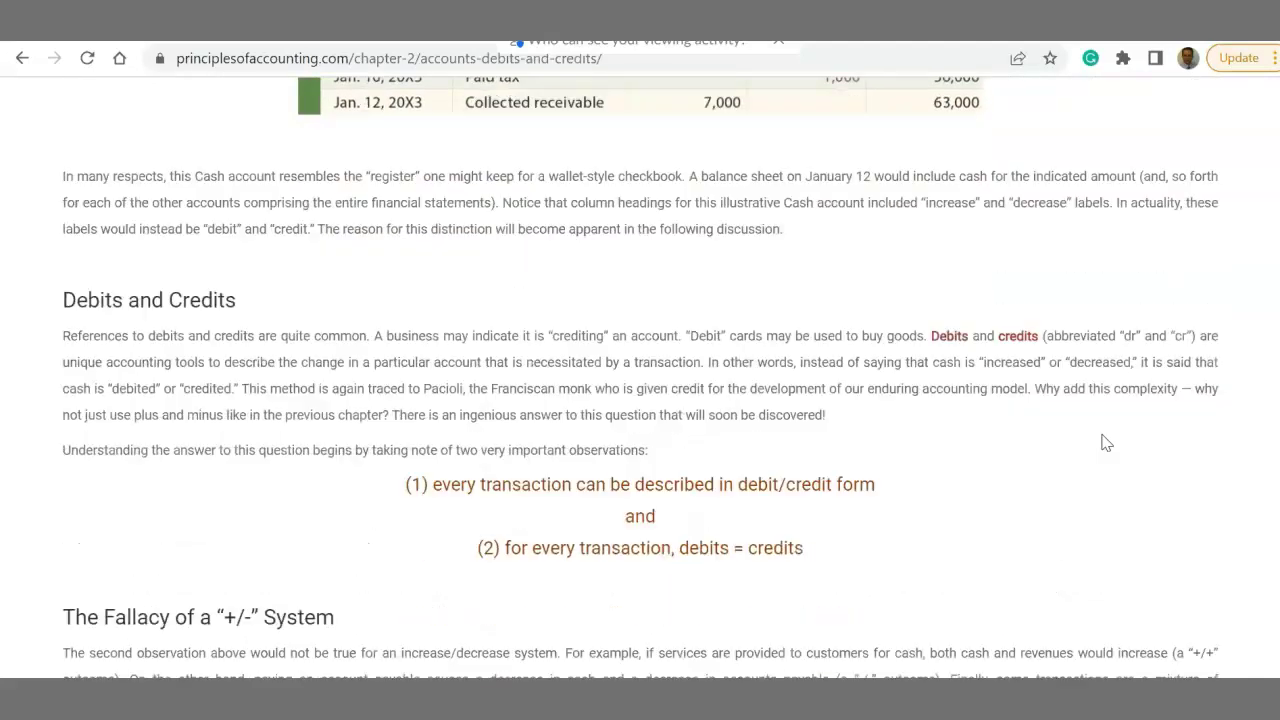
pyautogui.scroll(-1, 1105, 442)
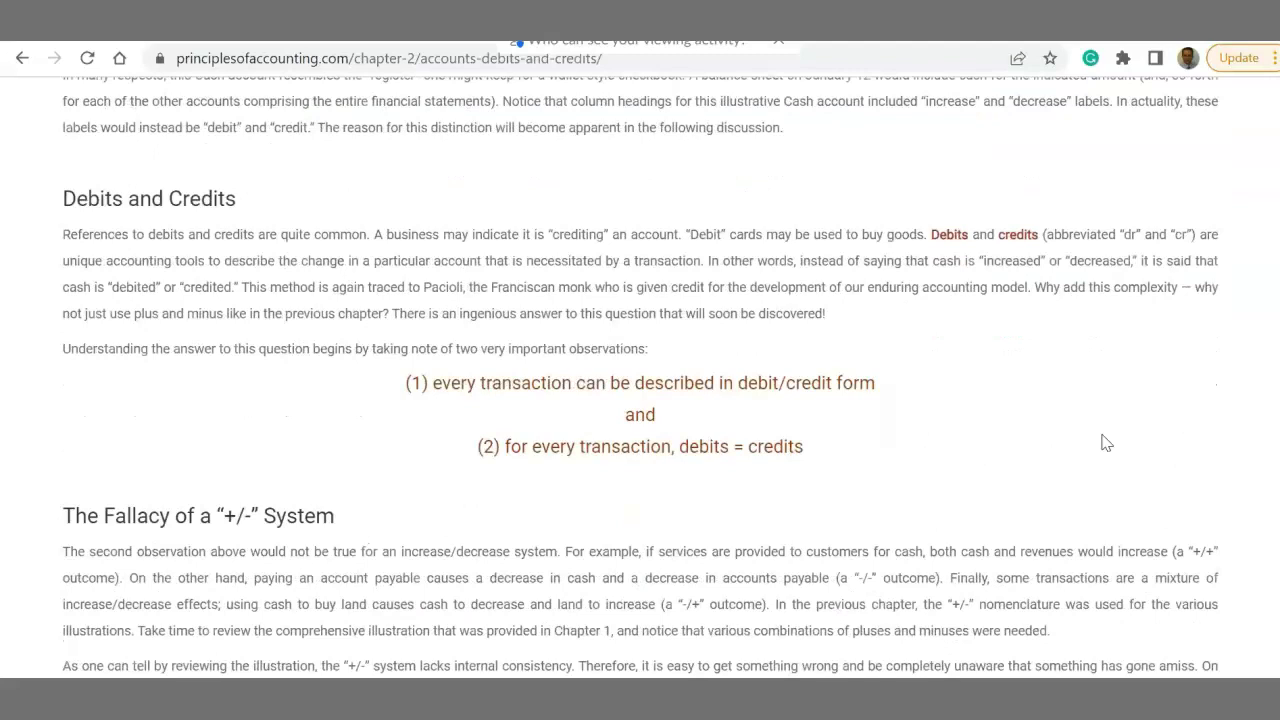
# Switch to the Canvas course home page and look through the Module 1 items down to Module 2.
pyautogui.moveTo(1024, 230)
pyautogui.hotkey('ctrl', 'w')
pyautogui.click(127, 210)
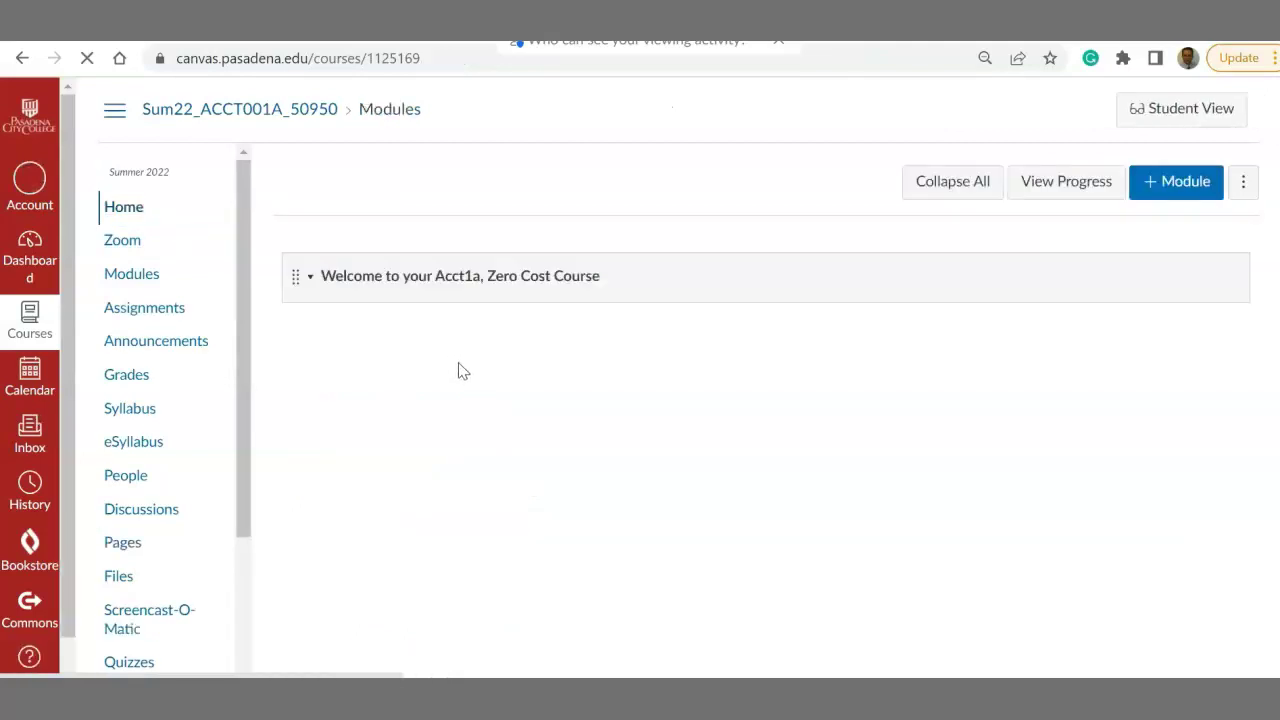
pyautogui.scroll(-5, 570, 480)
pyautogui.scroll(-3, 562, 476)
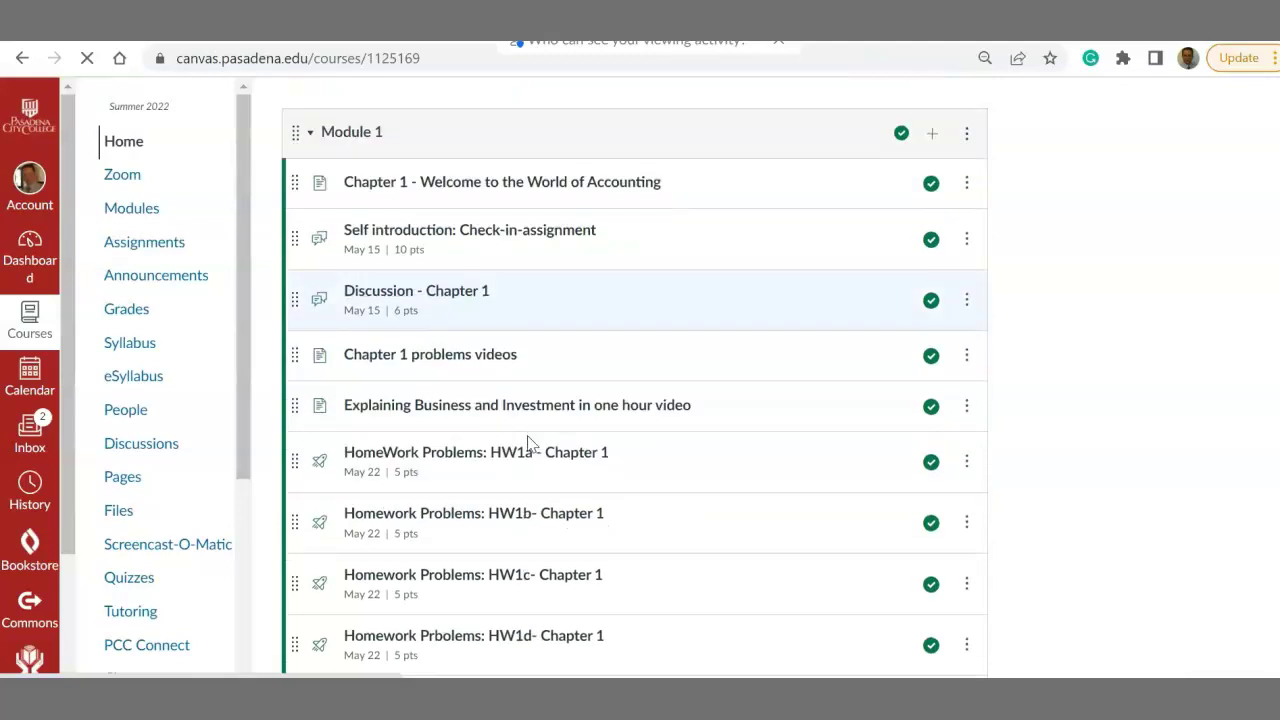
pyautogui.scroll(-3, 528, 443)
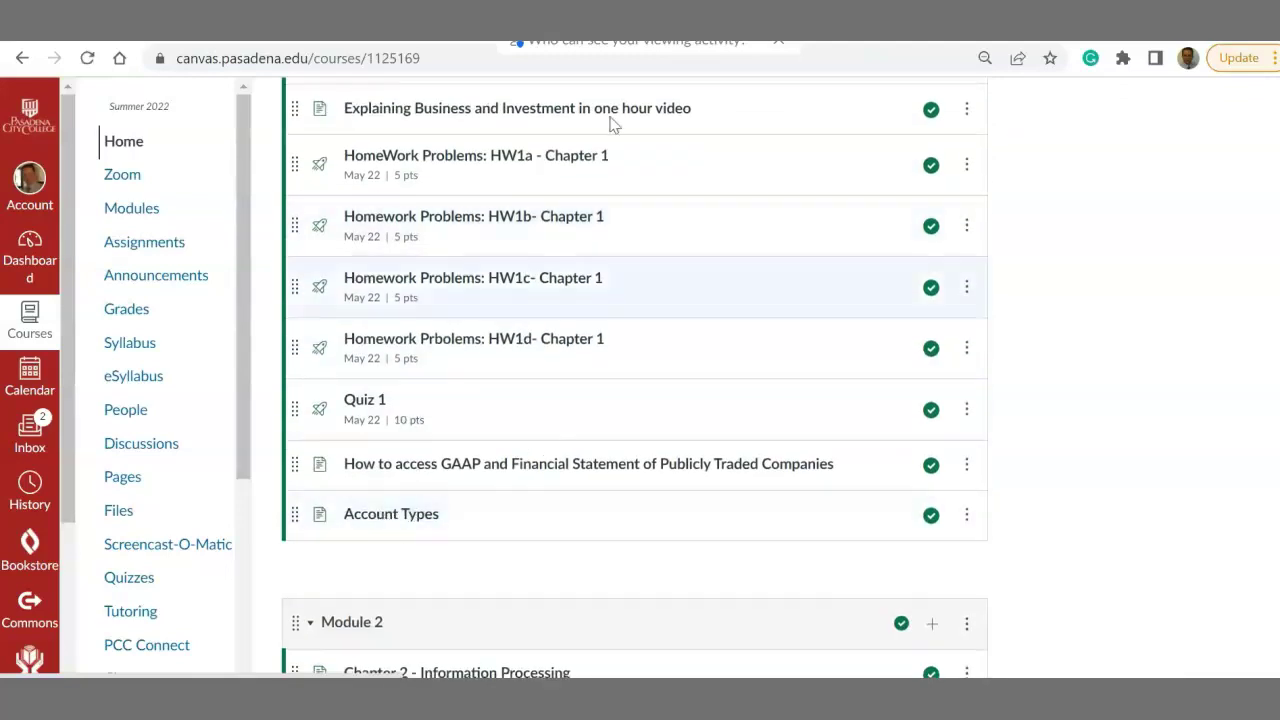
# Return to the textbook page, review the "+/-" fallacy and Assets/Expenses/Dividends rules, and briefly highlight the D-E-A-D mnemonic.
pyautogui.hotkey('ctrl', 'Tab')
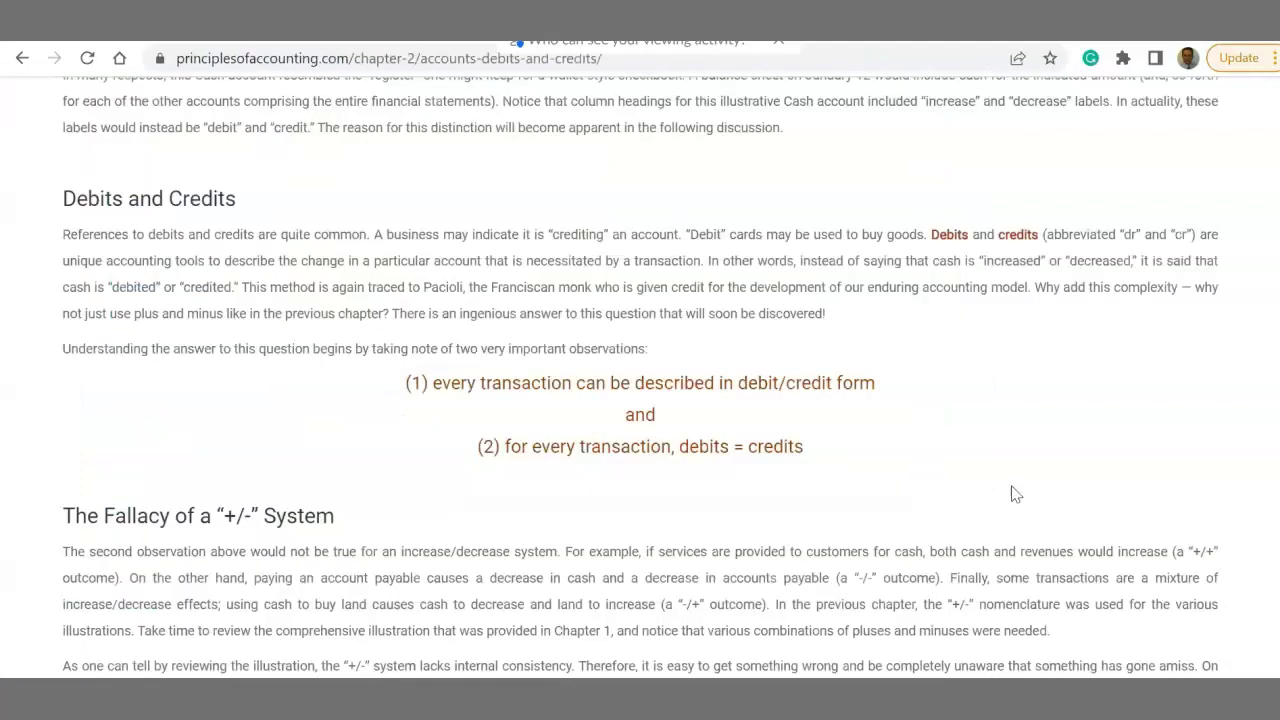
pyautogui.moveTo(955, 233)
pyautogui.scroll(-2, 1010, 426)
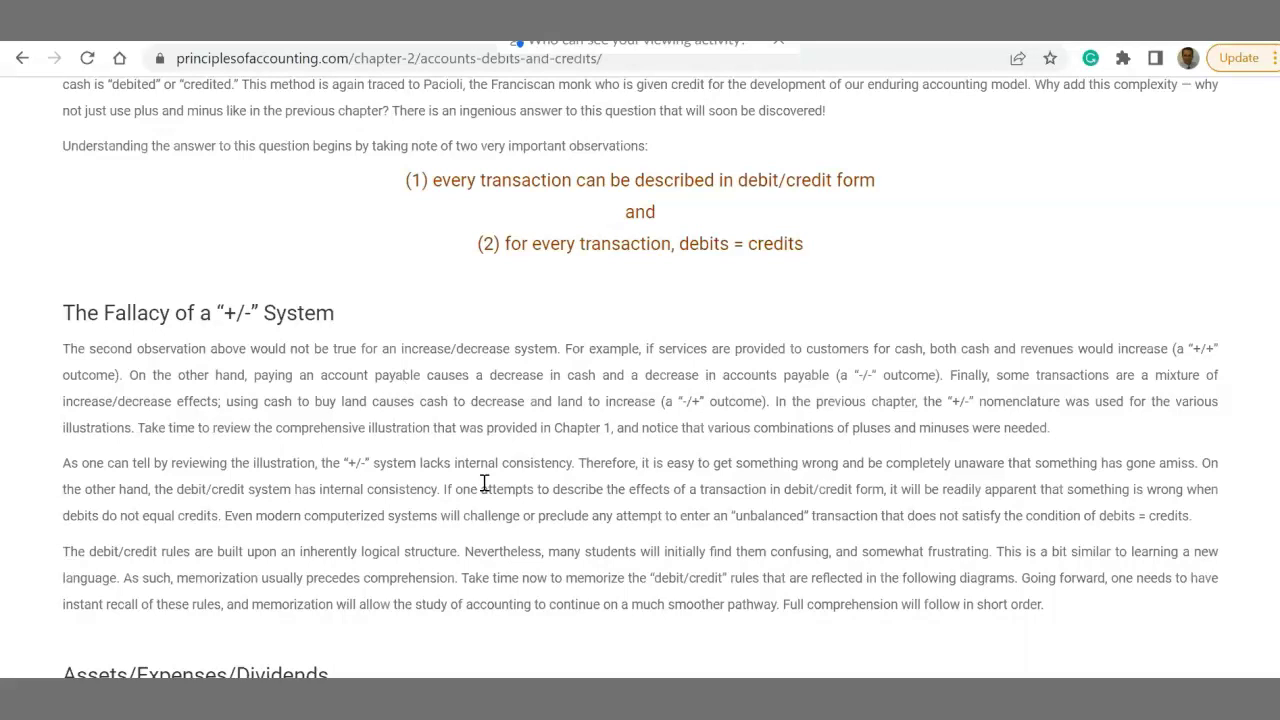
pyautogui.scroll(-2, 484, 483)
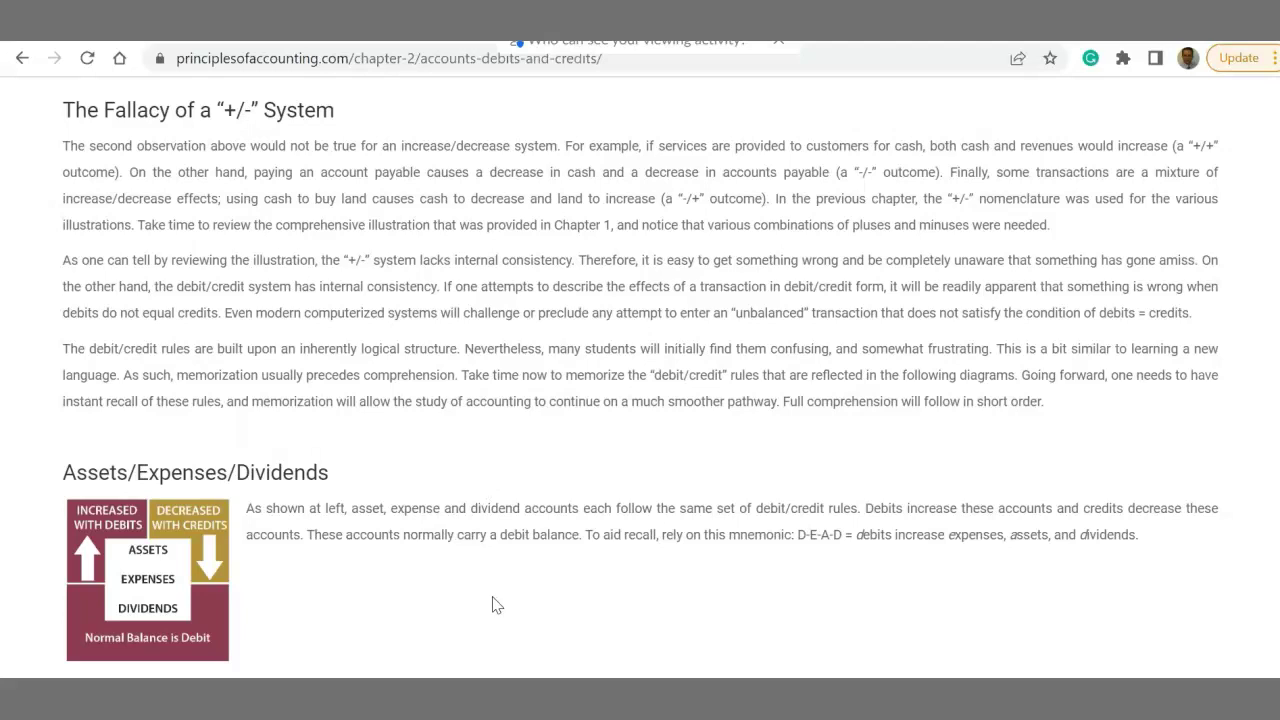
pyautogui.scroll(-1, 614, 600)
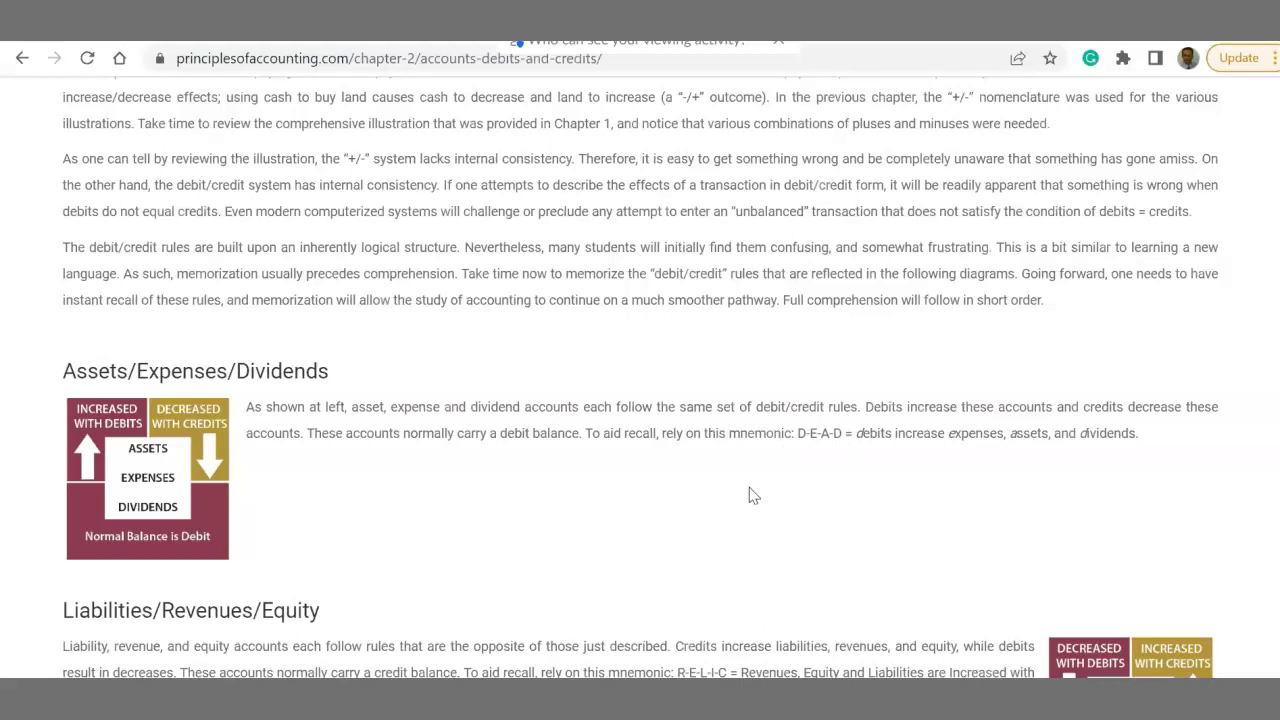
pyautogui.moveTo(795, 433); pyautogui.dragTo(1138, 432)
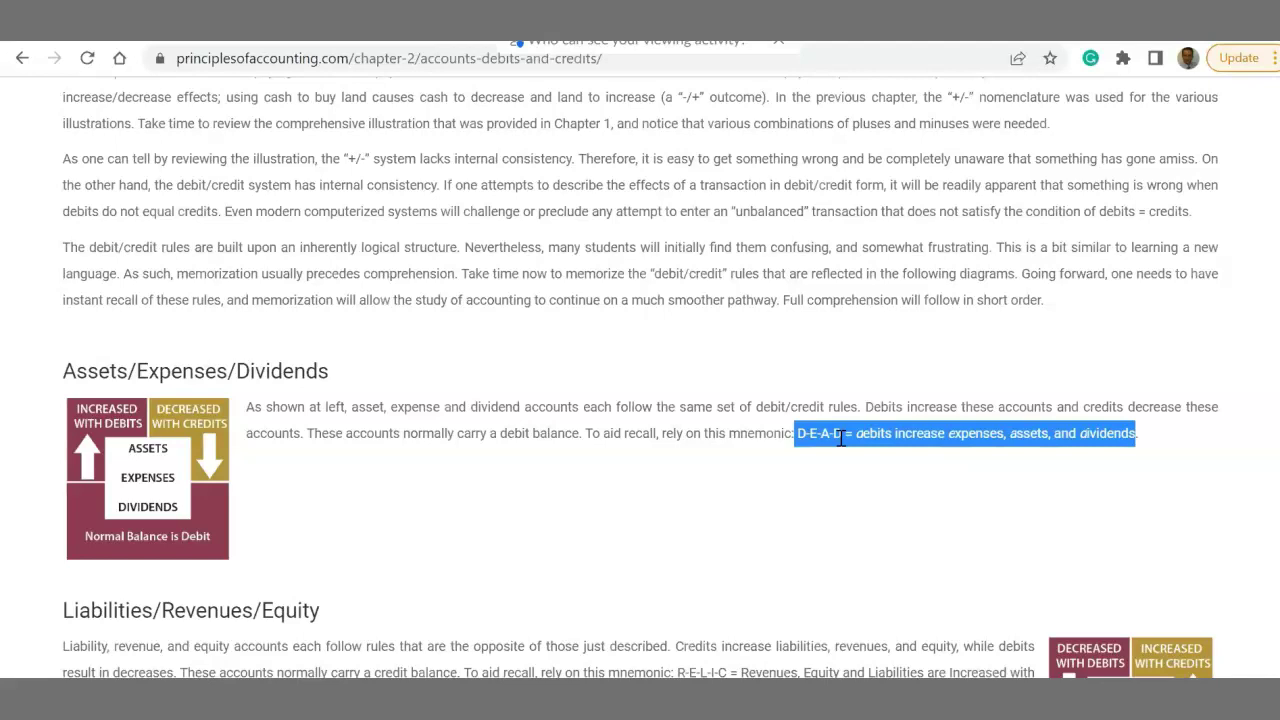
pyautogui.click(838, 481)
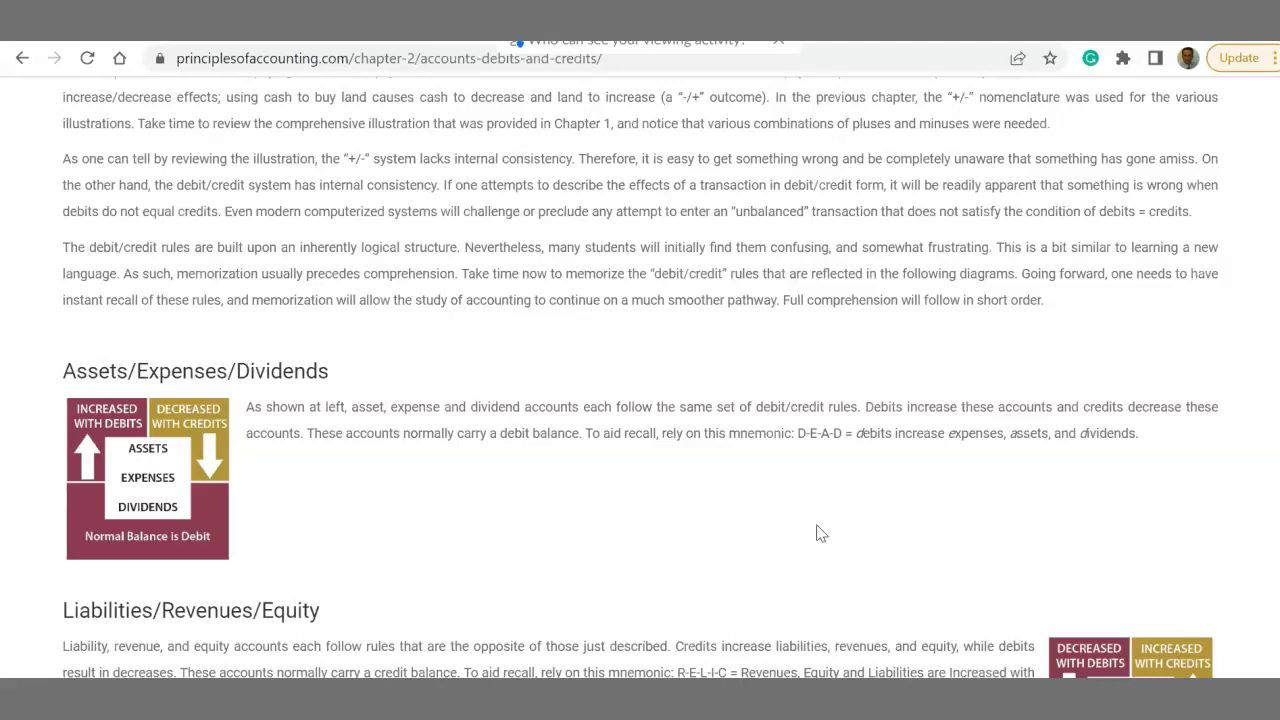
# Review the Liabilities/Revenues/Equity rules and Transaction Analysis, and display the glossary definition of "source document".
pyautogui.scroll(-1, 820, 534)
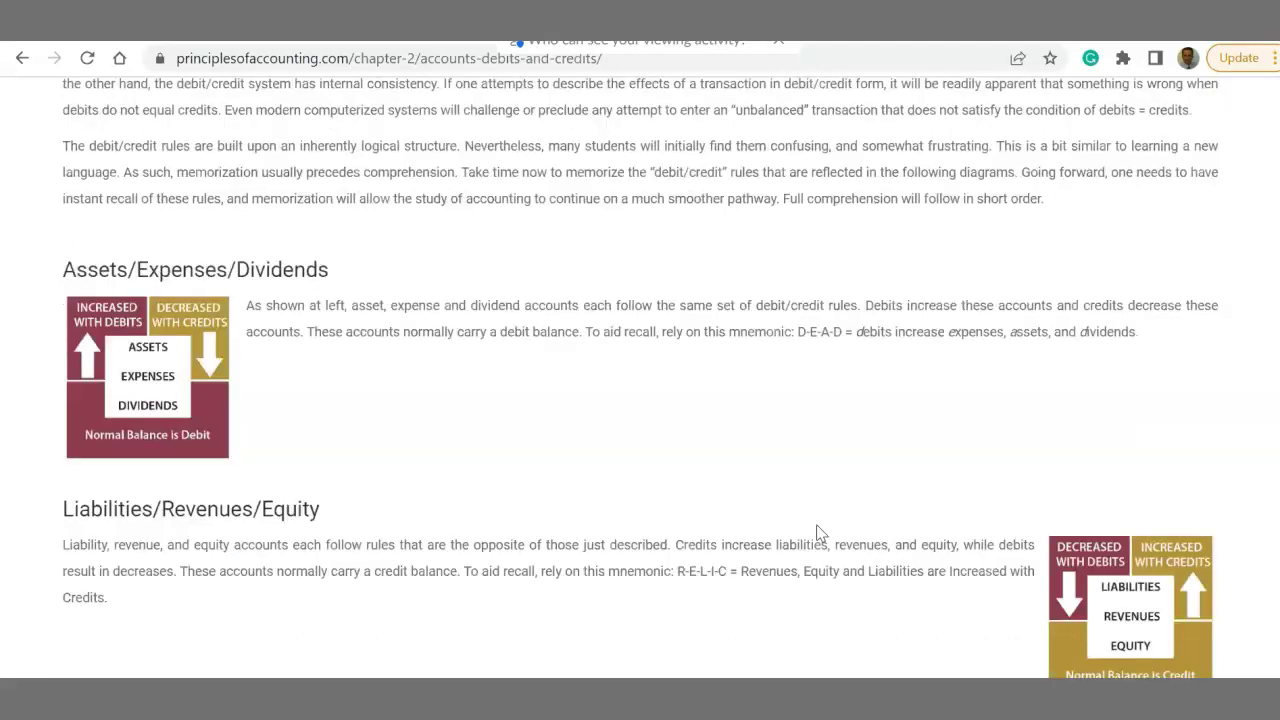
pyautogui.scroll(-1, 816, 534)
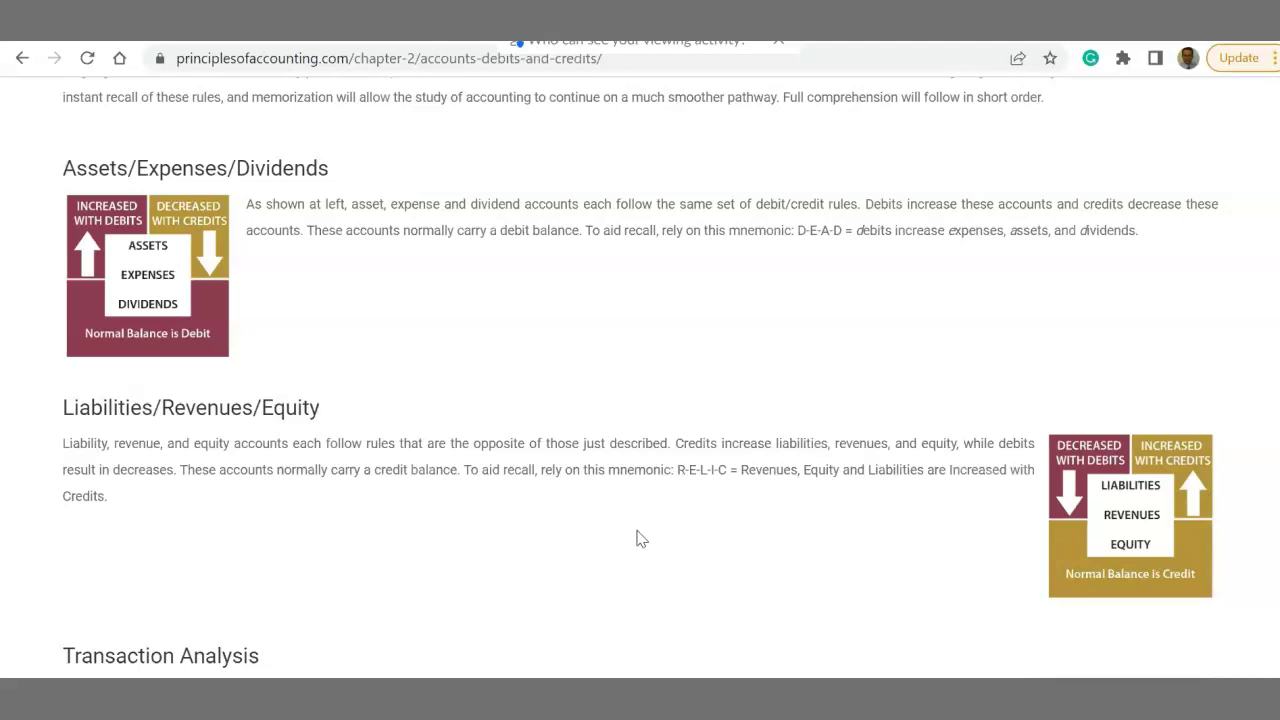
pyautogui.scroll(-3, 641, 539)
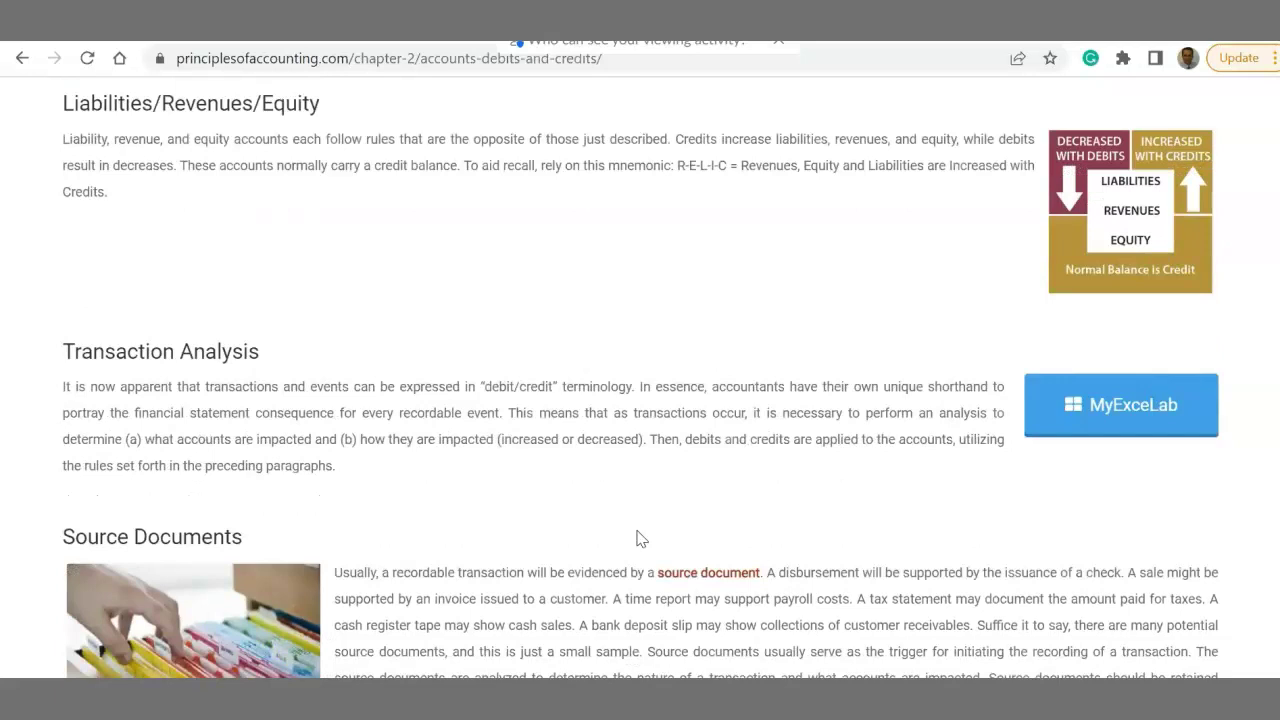
pyautogui.scroll(-3, 641, 539)
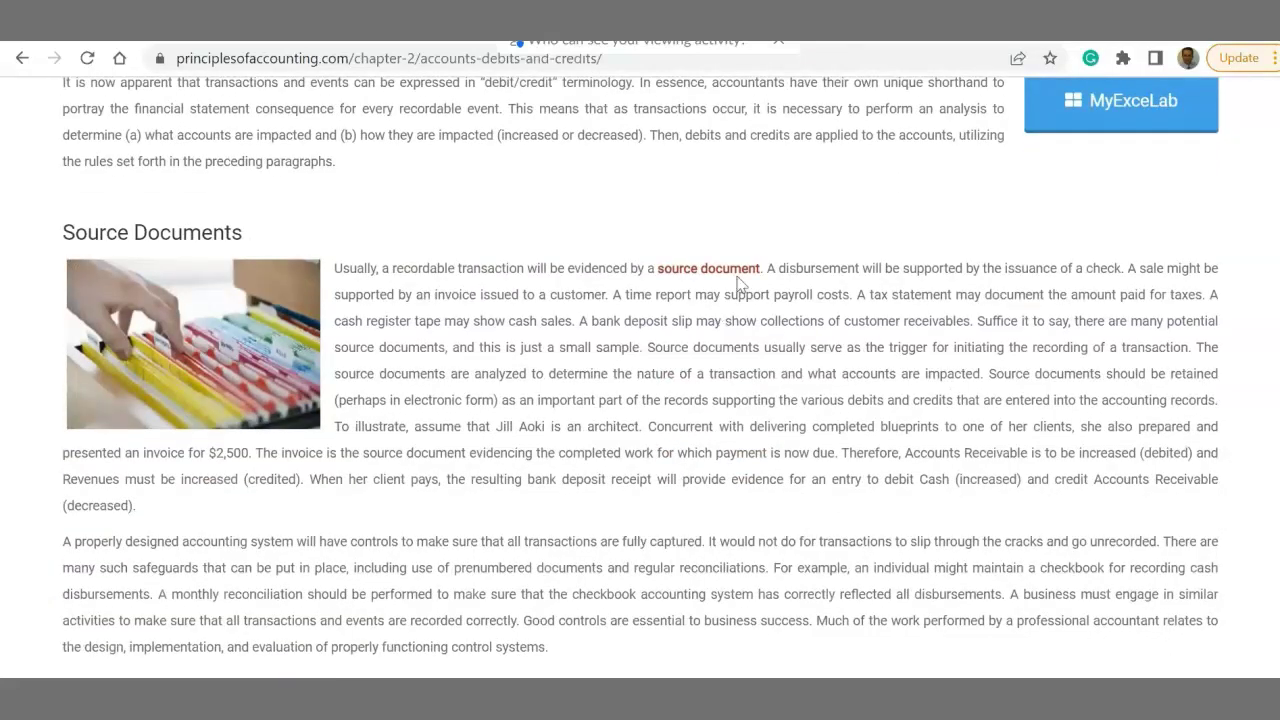
pyautogui.moveTo(743, 265)
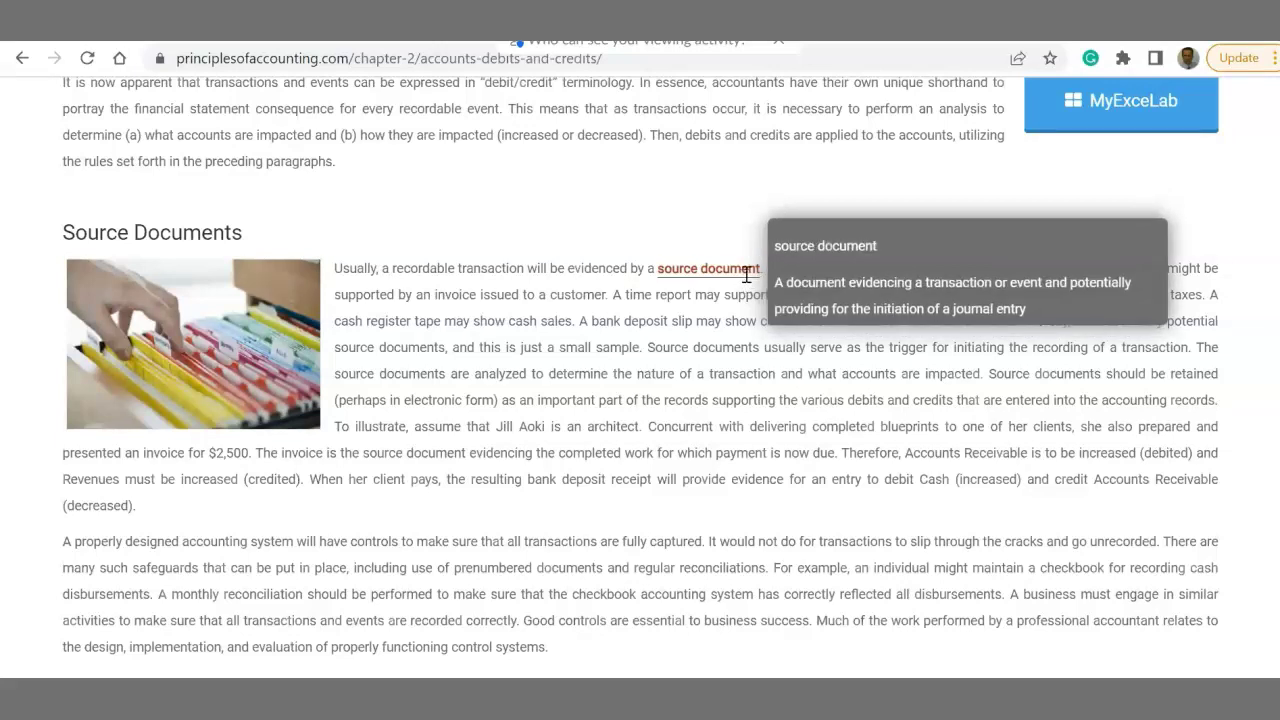
# Examine the debit/credit Cash account under An Account's Balance and the section on the common misunderstanding about credits.
pyautogui.scroll(-5, 757, 400)
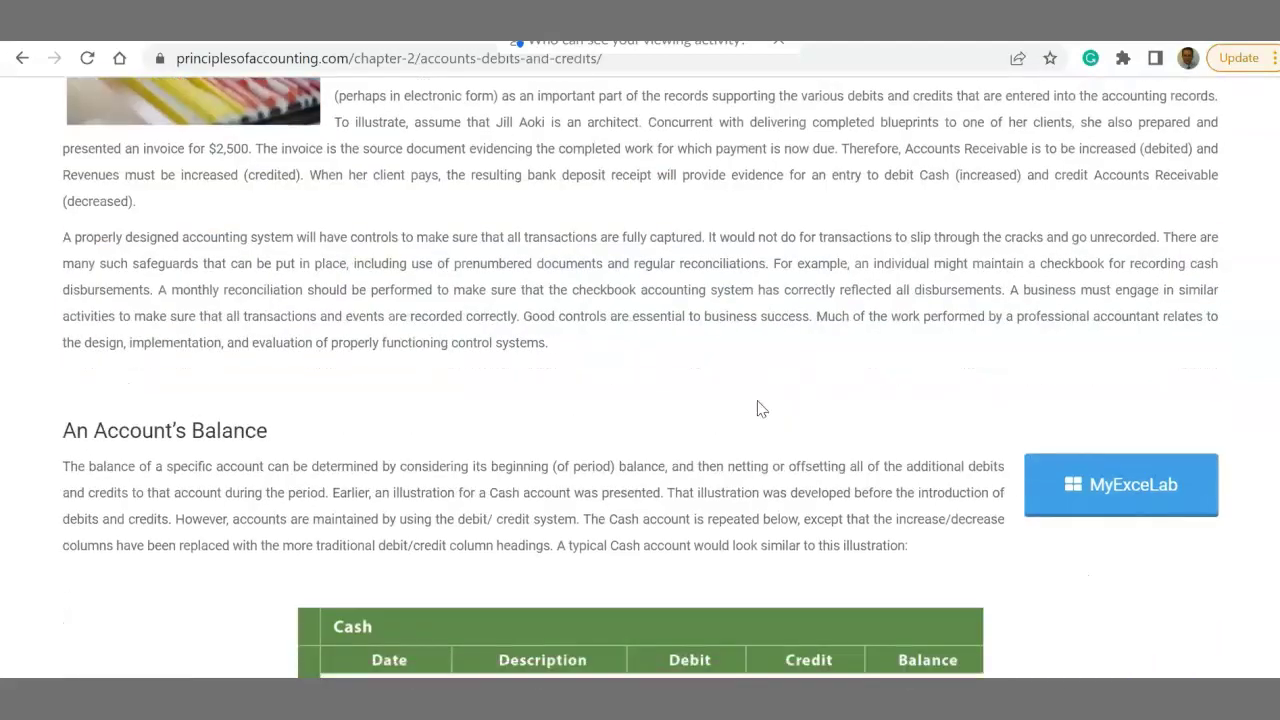
pyautogui.scroll(-3, 1043, 537)
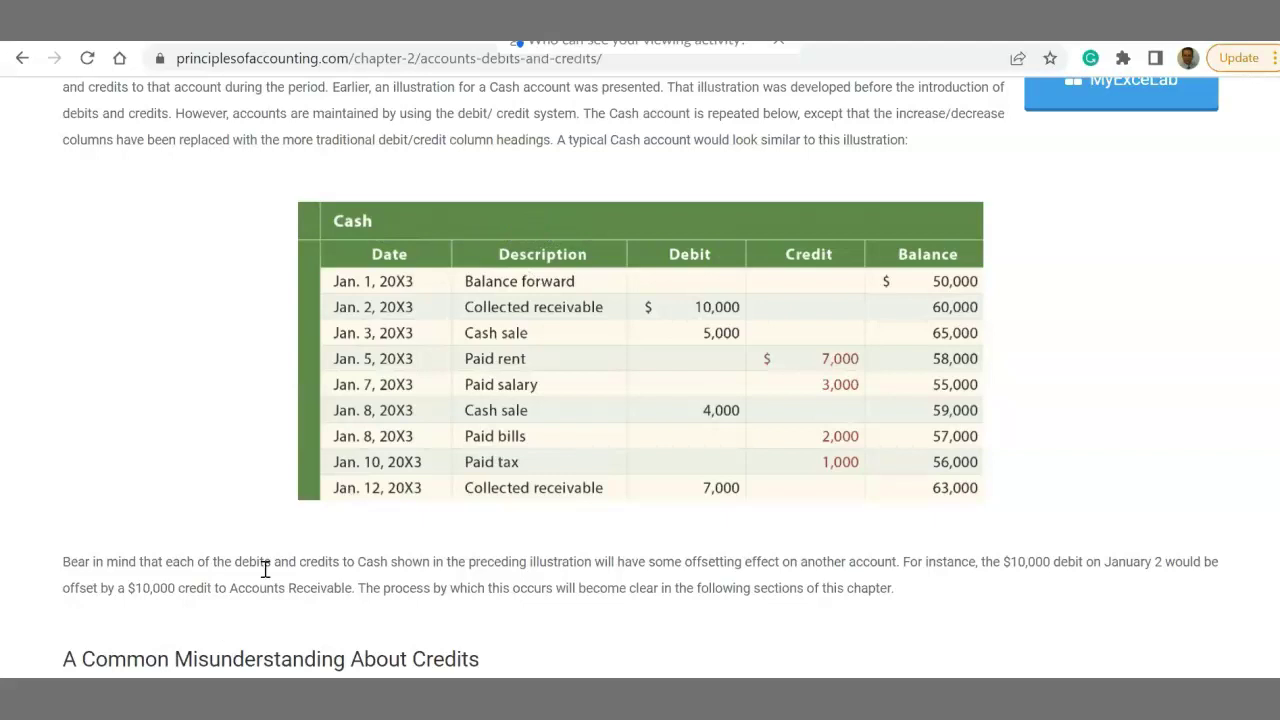
pyautogui.scroll(-2, 265, 568)
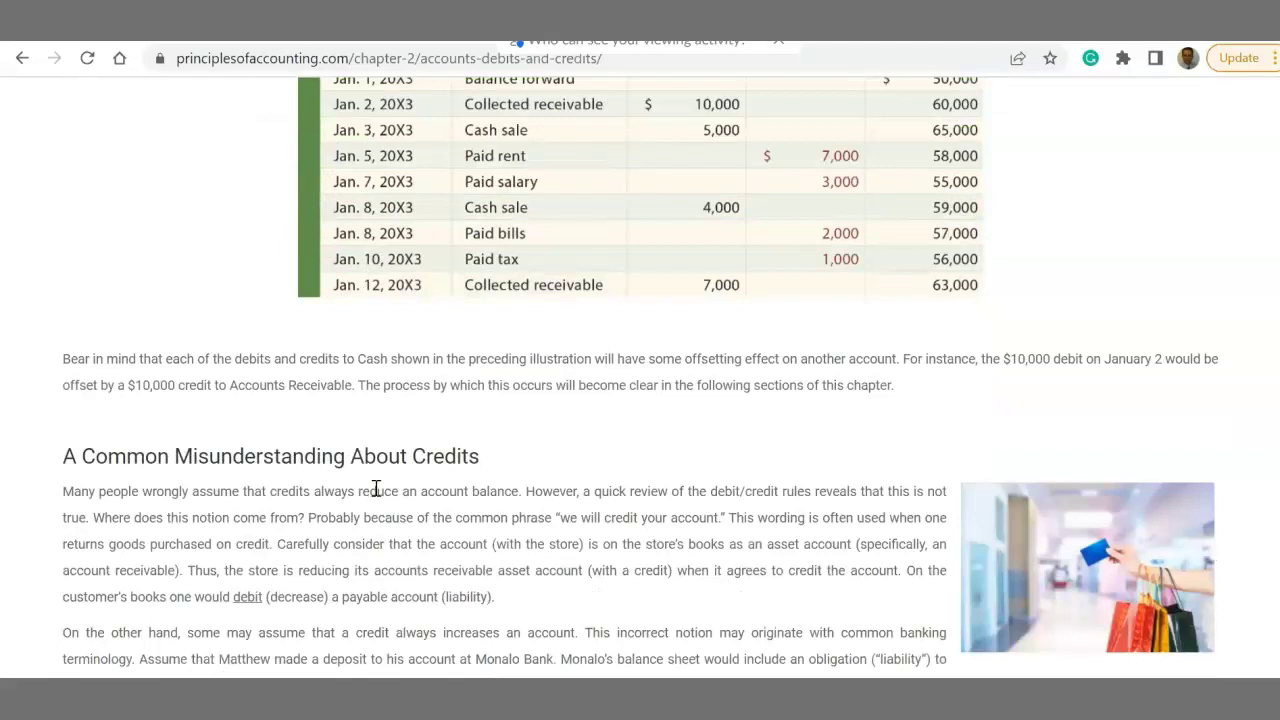
pyautogui.scroll(-4, 372, 490)
pyautogui.scroll(2, 404, 476)
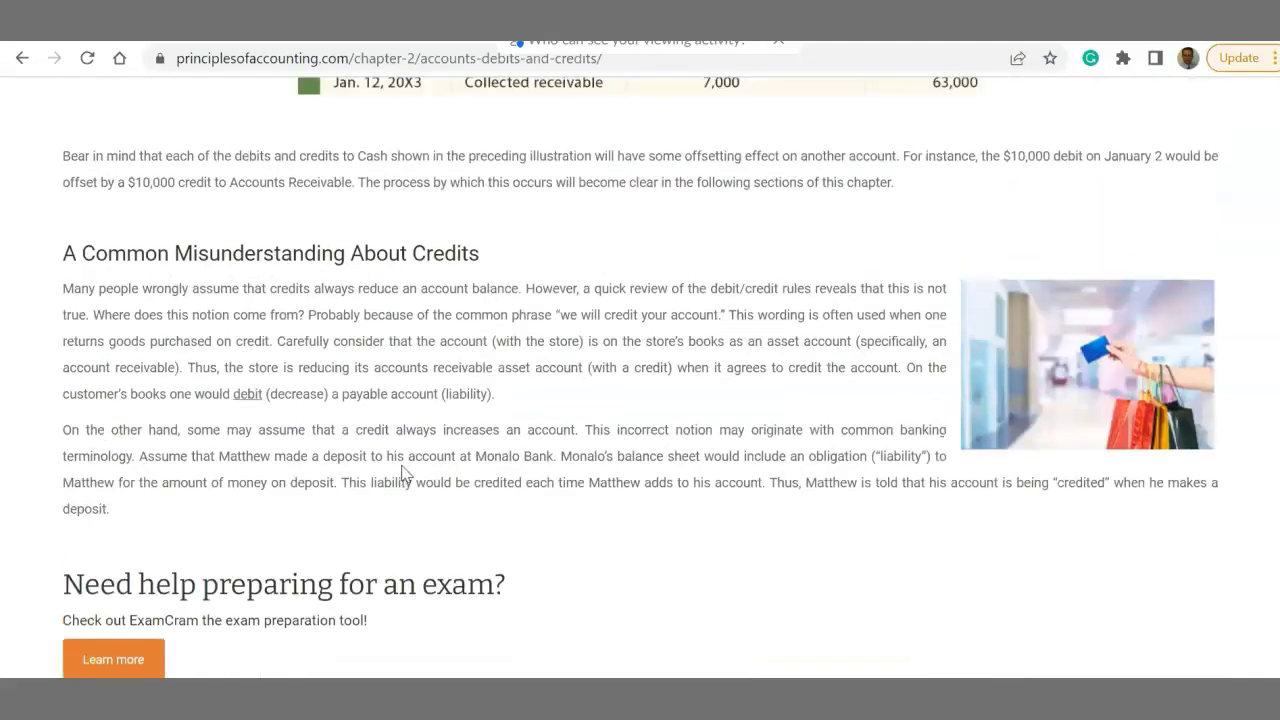
# Go to the next chapter section, The Journal, and review its introduction to the accounting journal.
pyautogui.scroll(-5, 1171, 577)
pyautogui.click(1185, 592)
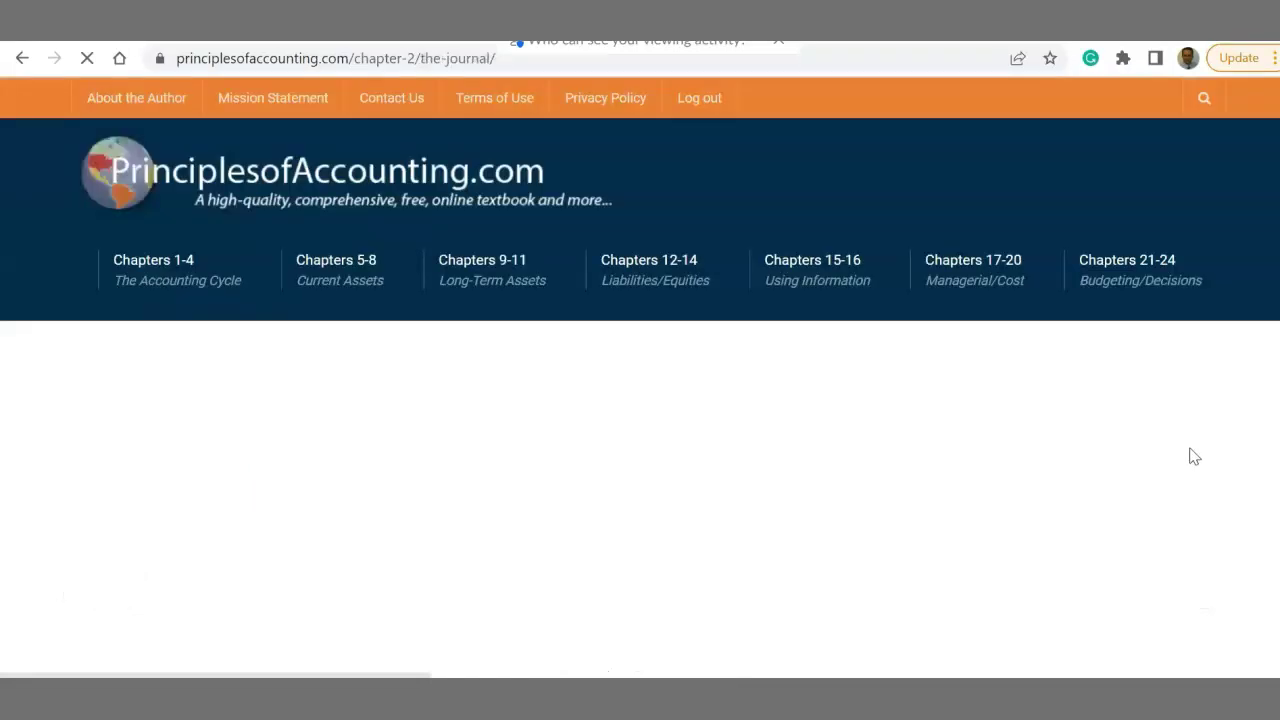
pyautogui.scroll(-5, 1100, 505)
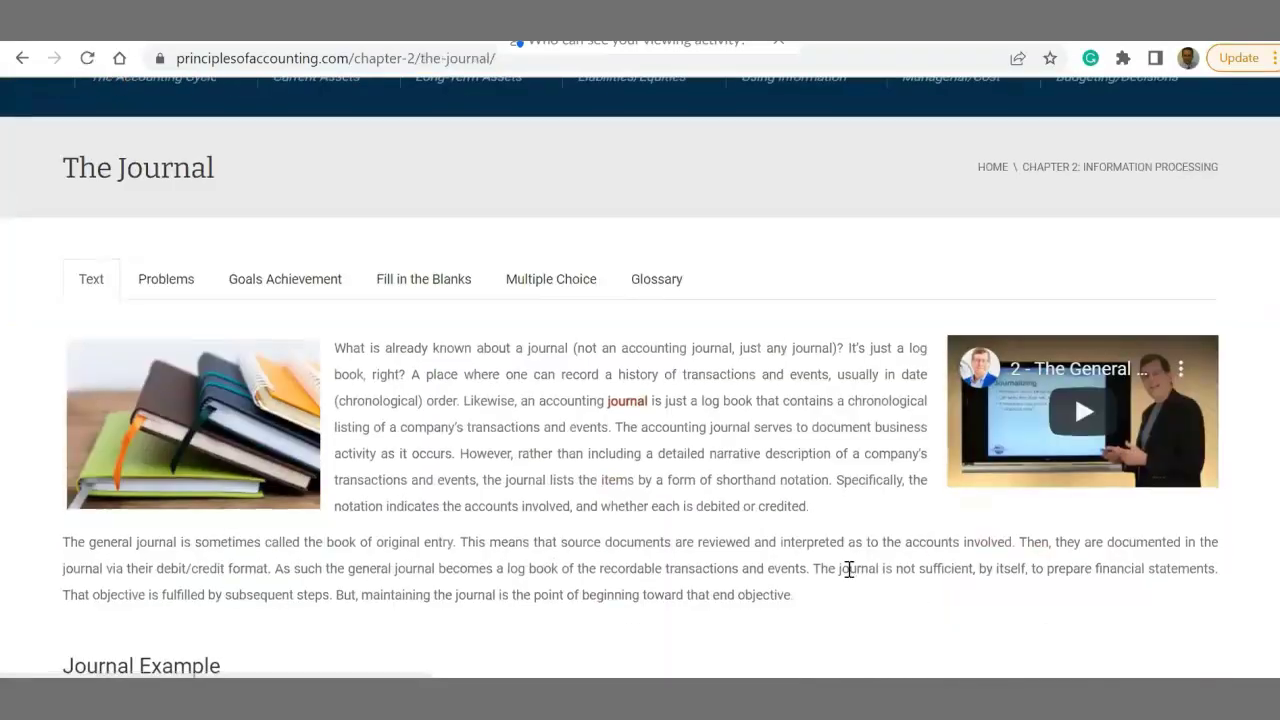
pyautogui.scroll(2, 1076, 495)
pyautogui.moveTo(632, 297)
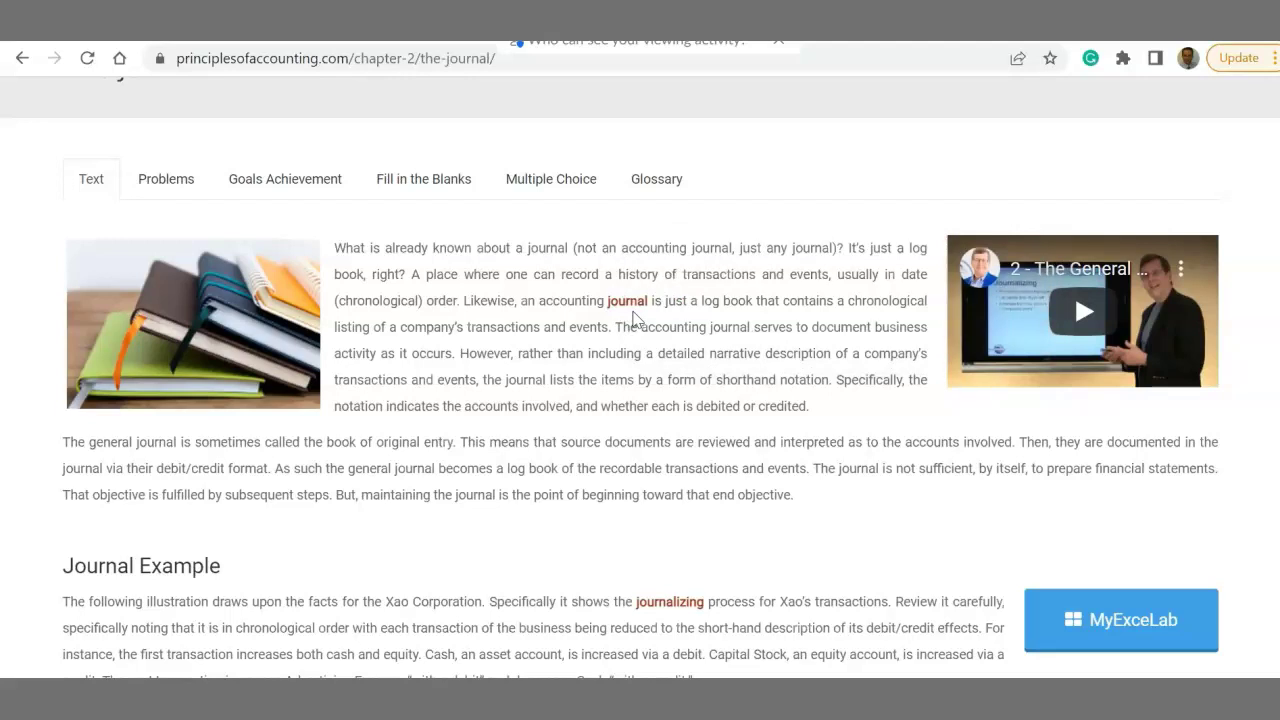
pyautogui.moveTo(634, 308)
# Try to launch QuickBooks File Manager 2018.
pyautogui.press('super')
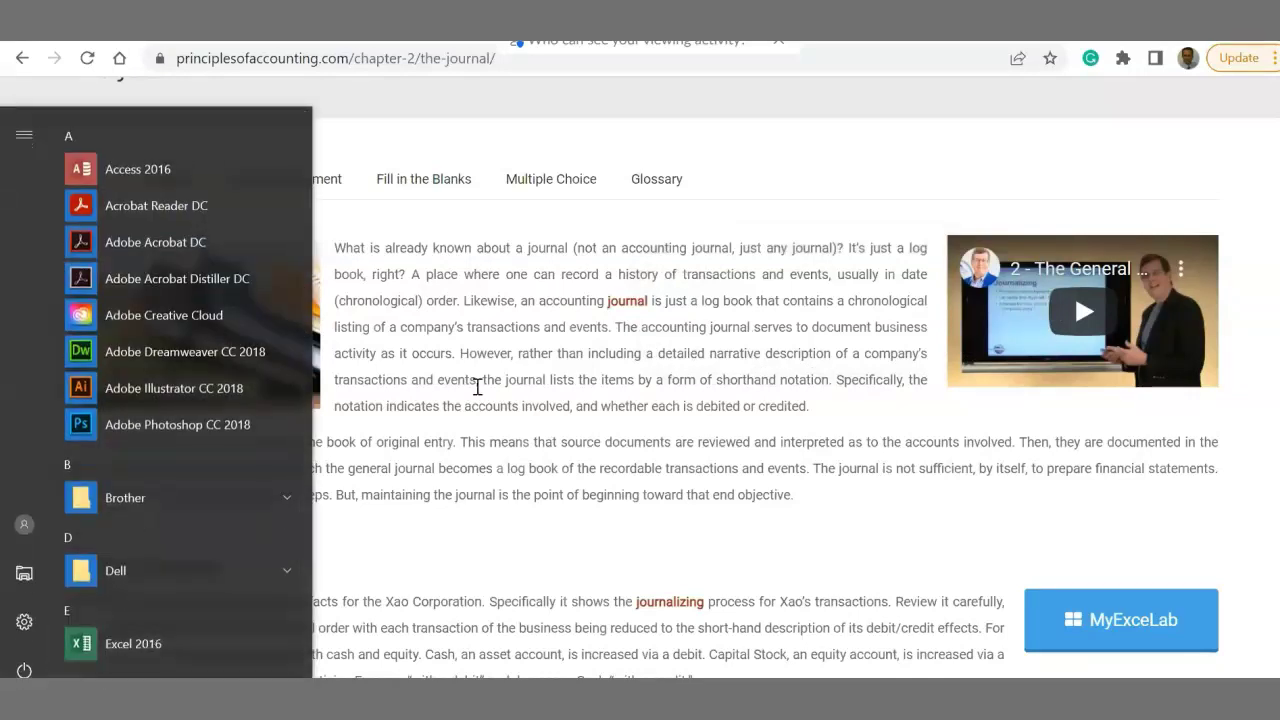
pyautogui.scroll(-6, 170, 604)
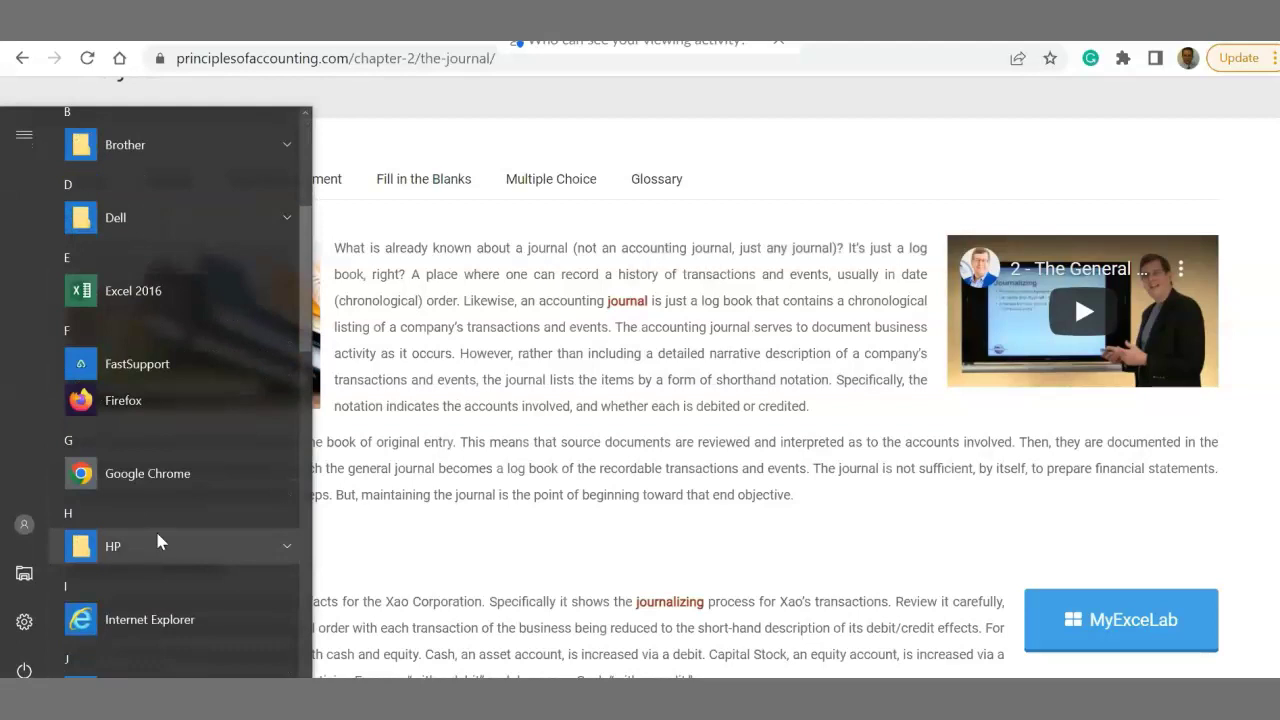
pyautogui.scroll(-5, 160, 541)
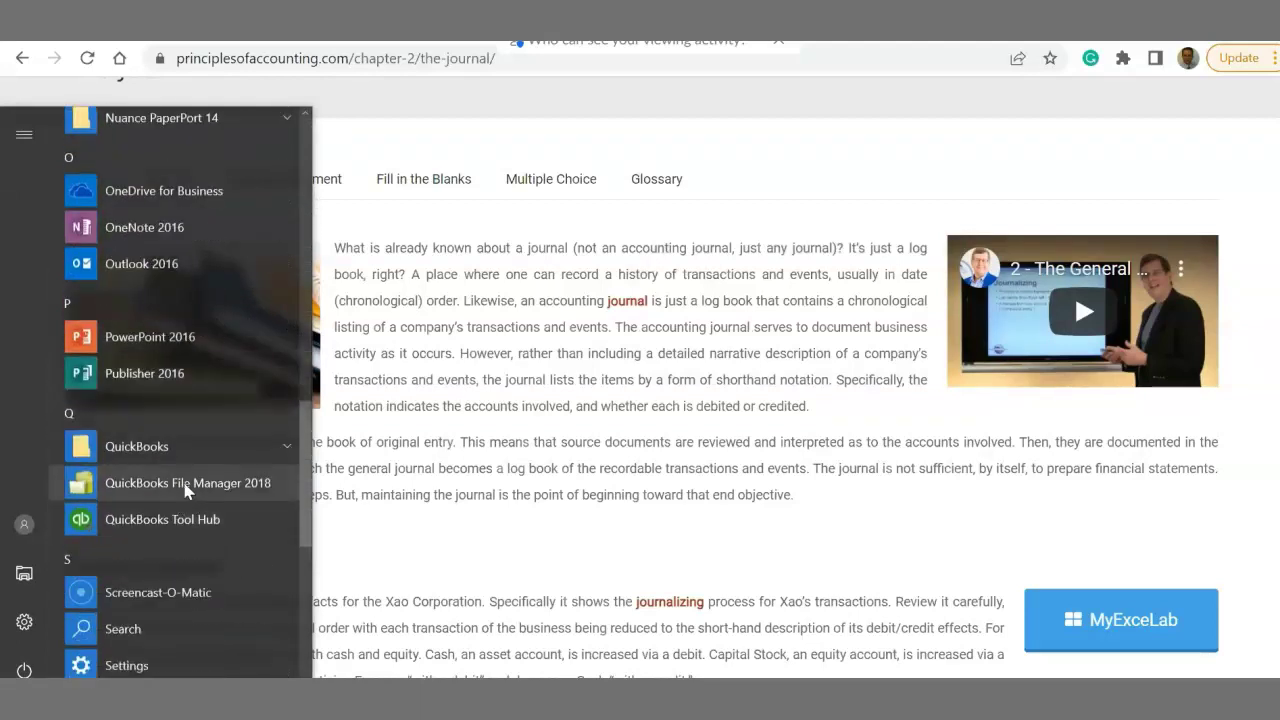
pyautogui.click(185, 485)
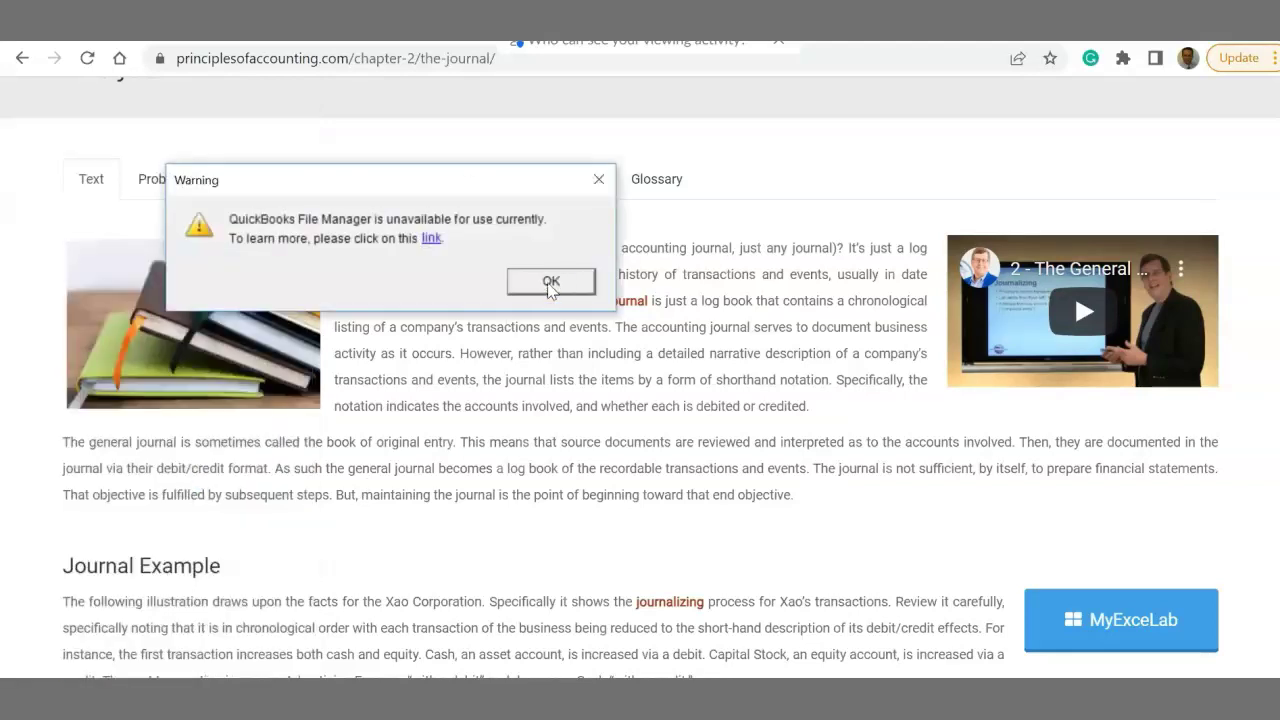
pyautogui.click(548, 284)
# Launch QuickBooks Premier - Accountant Edition and postpone installing the waiting software update.
pyautogui.press('super')
pyautogui.scroll(-5, 120, 615)
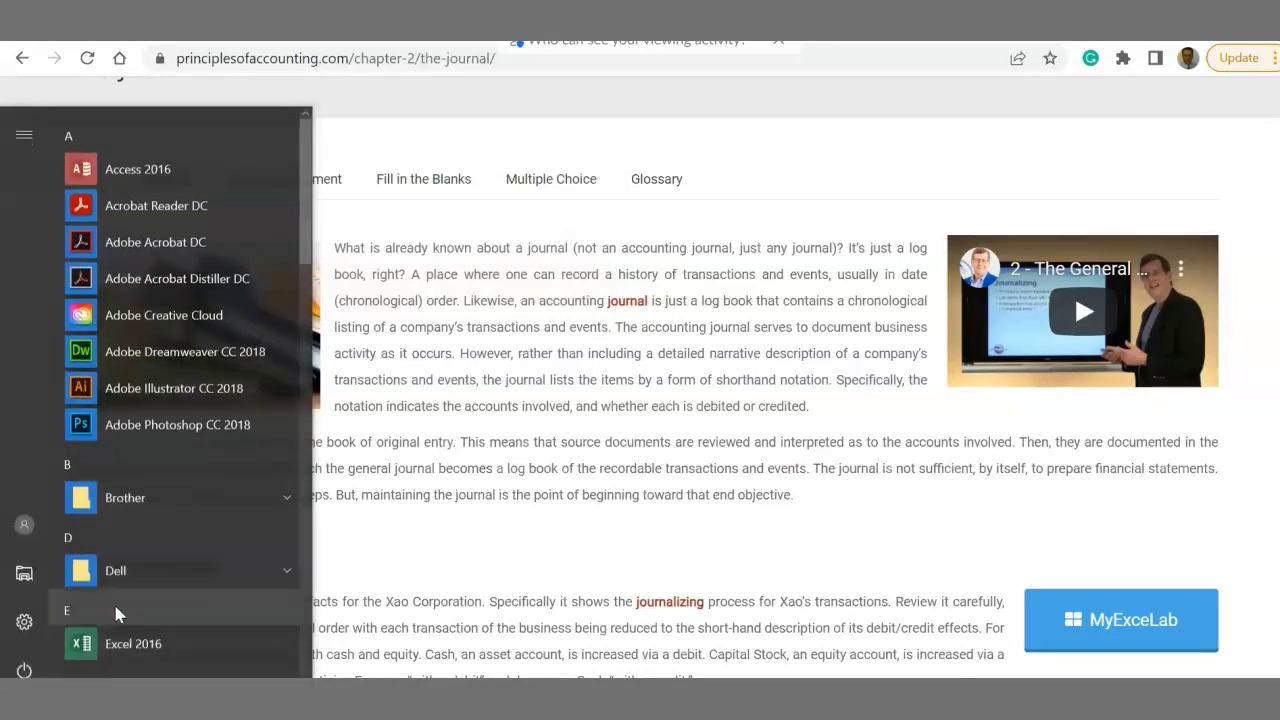
pyautogui.scroll(-6, 128, 612)
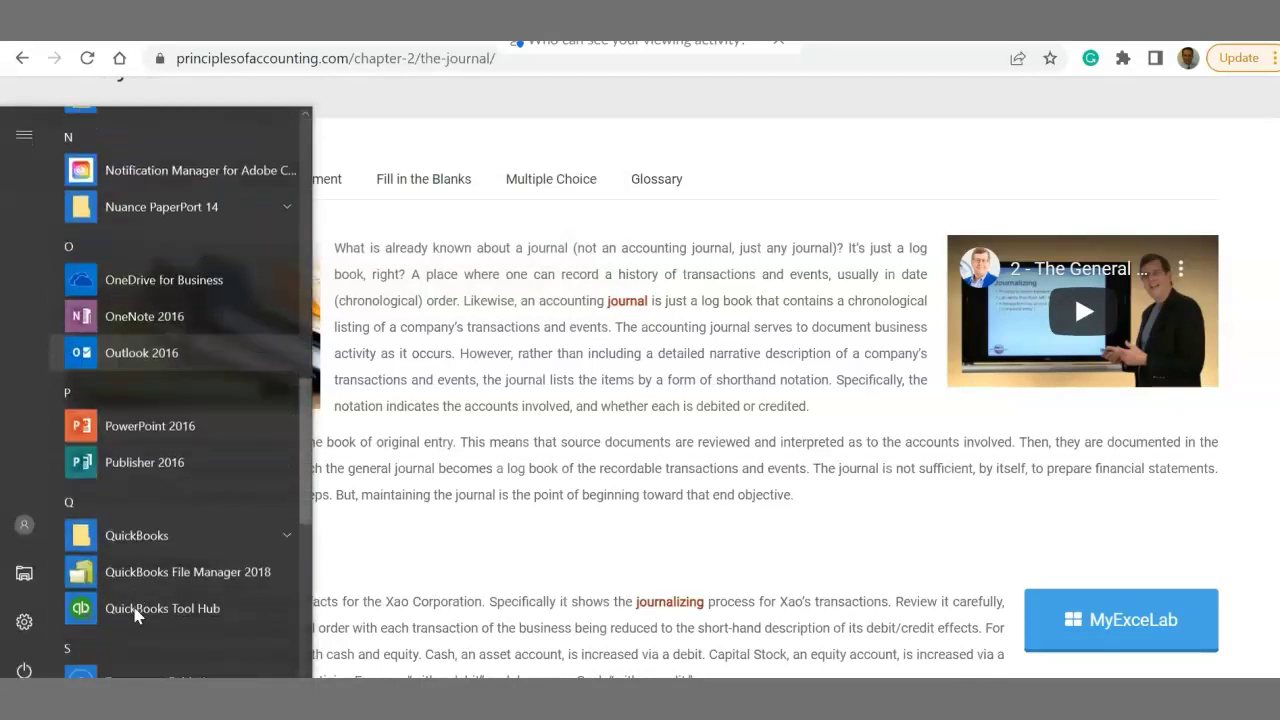
pyautogui.click(197, 534)
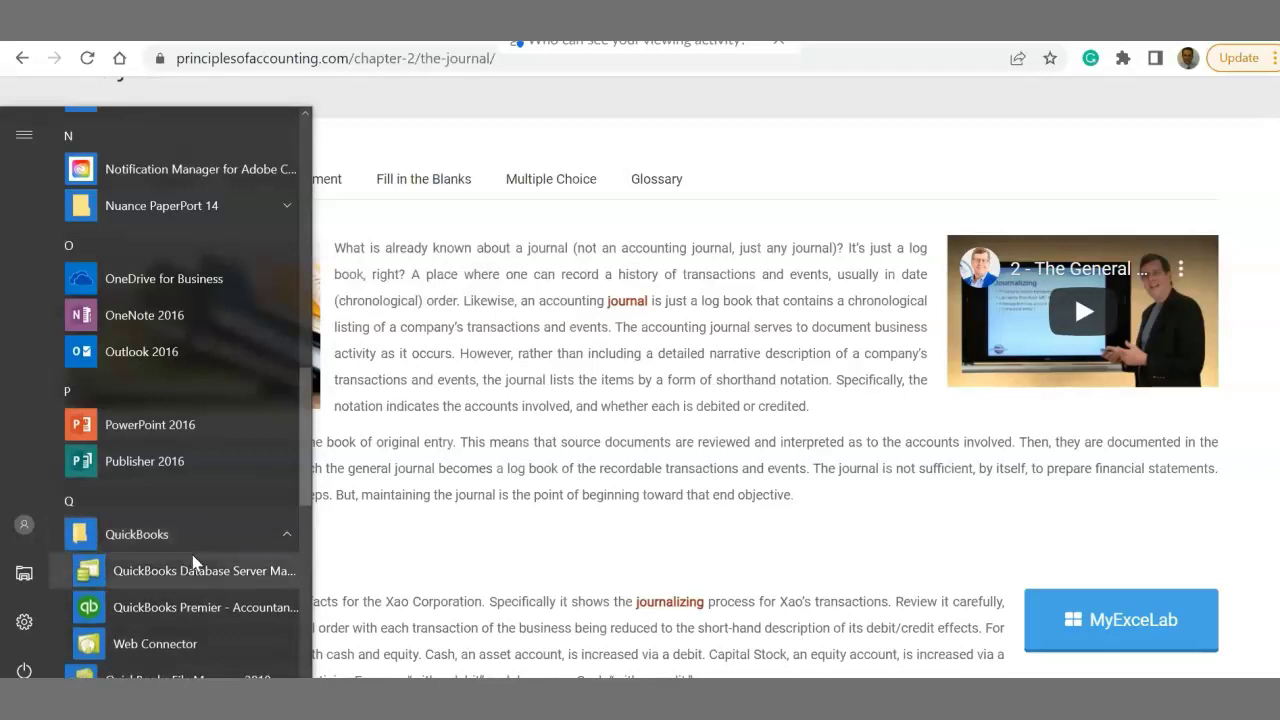
pyautogui.click(193, 608)
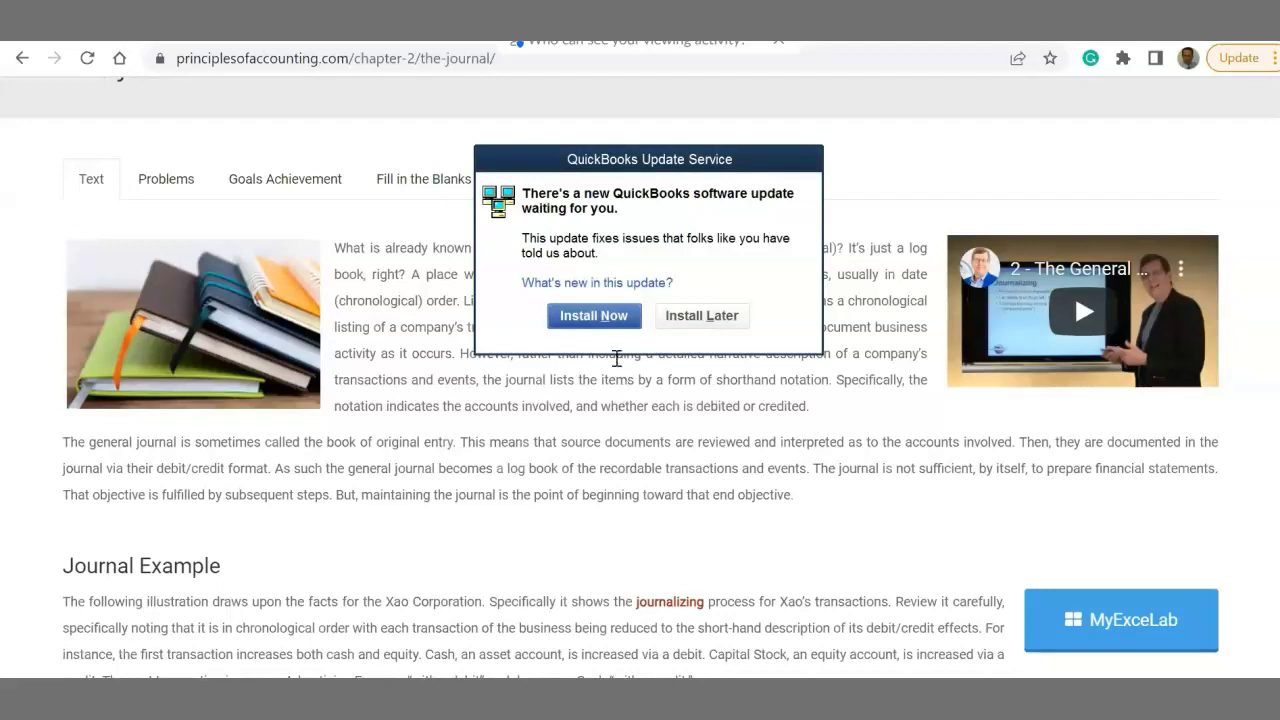
pyautogui.click(678, 318)
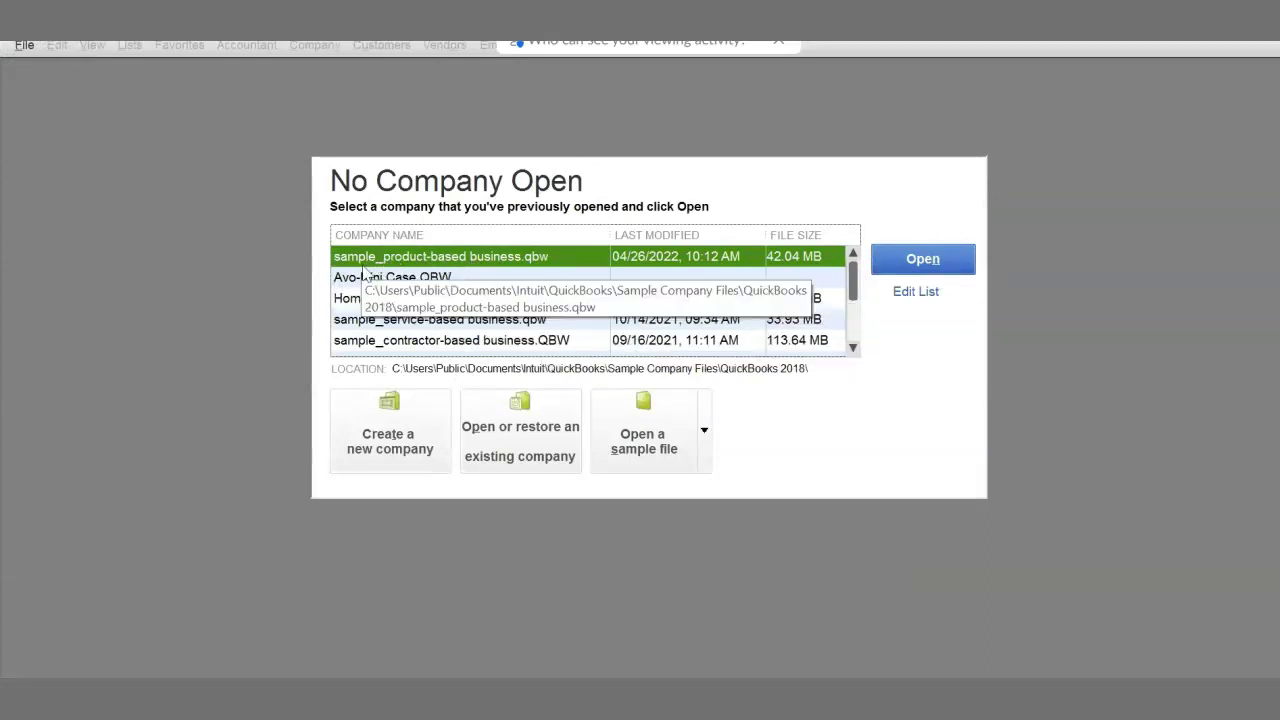
# Open the company file sample_product-based business.qbw and acknowledge the sample-file and payroll-update notices.
pyautogui.click(930, 262)
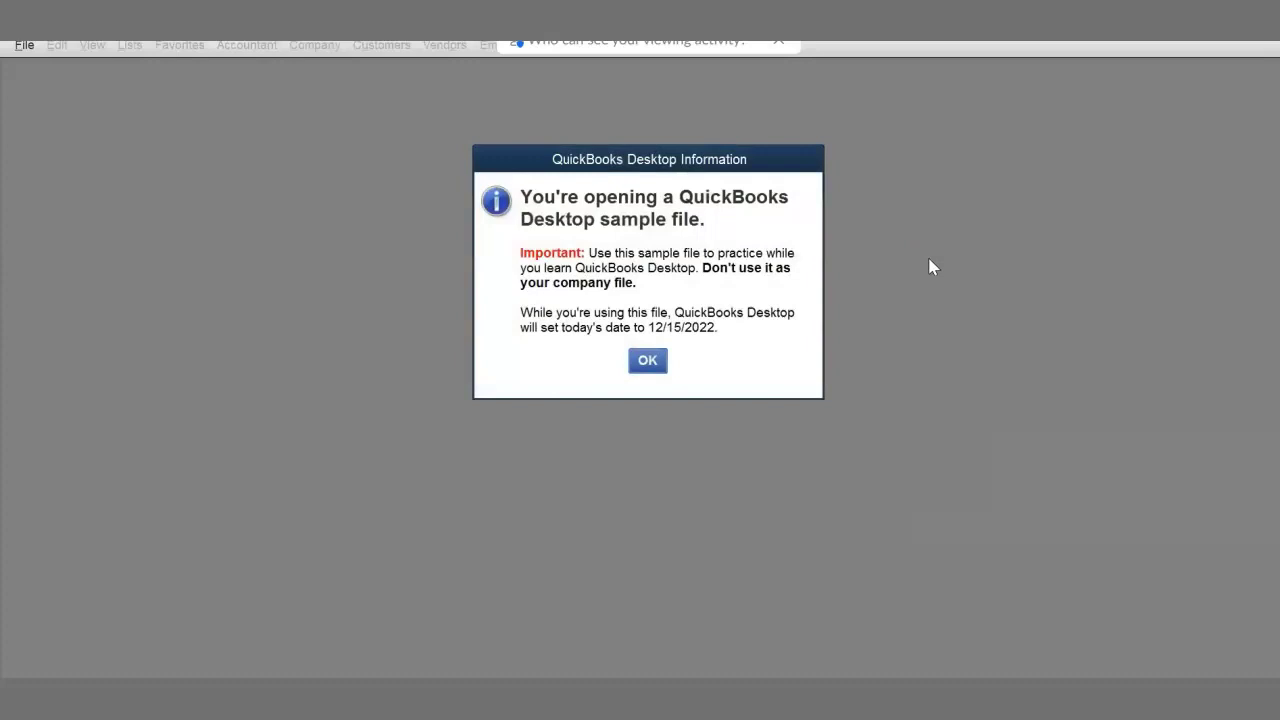
pyautogui.click(646, 364)
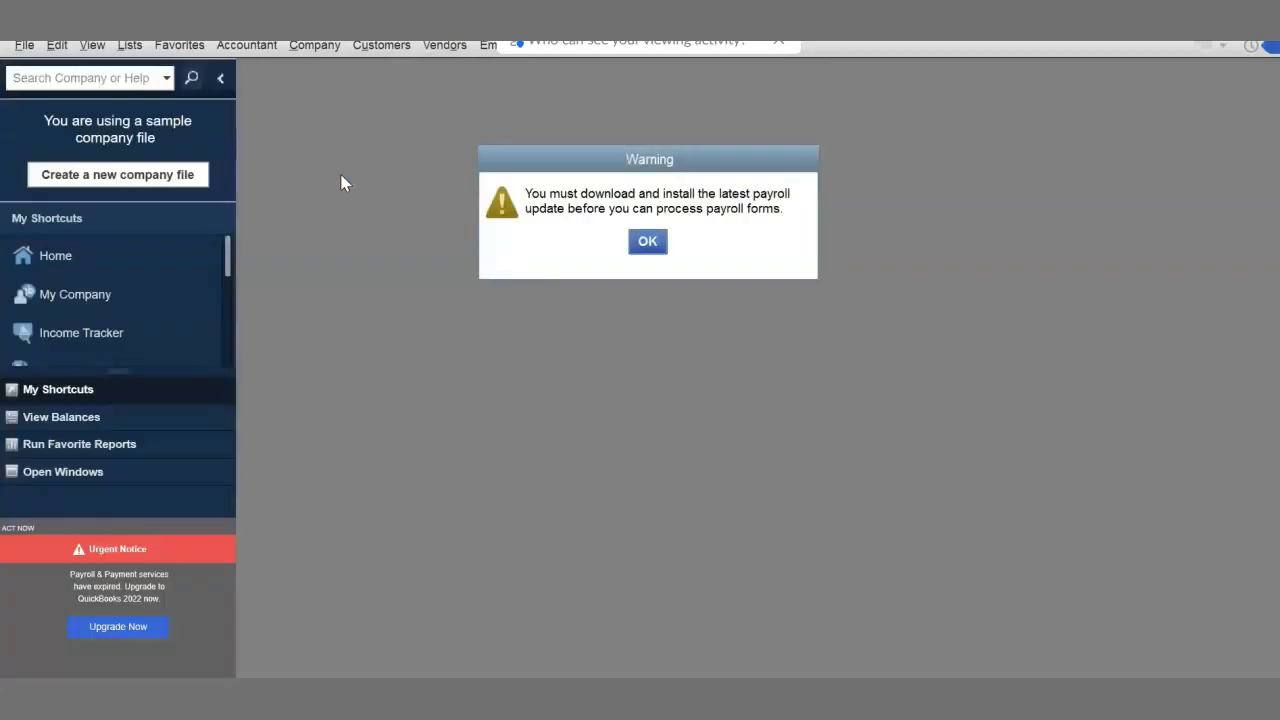
pyautogui.click(647, 241)
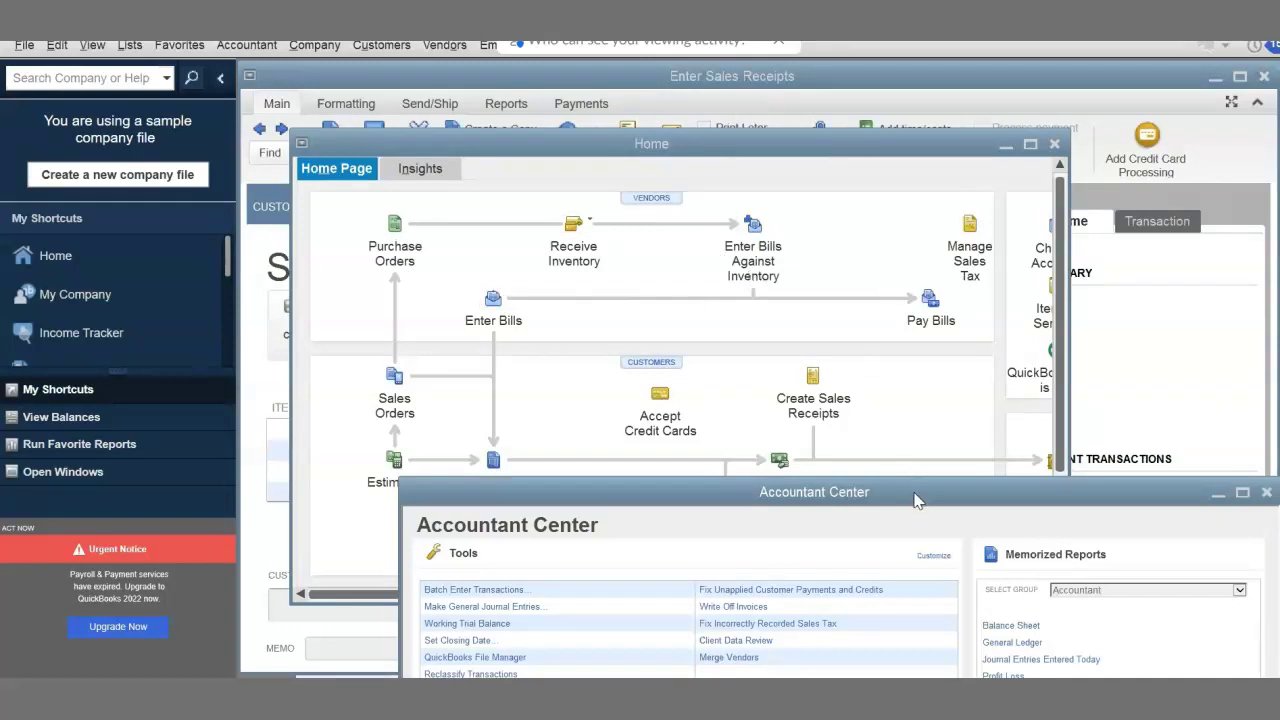
# Open Make General Journal Entries from the Accountant Center in a maximized window and turn off Adjusting Entry.
pyautogui.moveTo(916, 500); pyautogui.dragTo(700, 105)
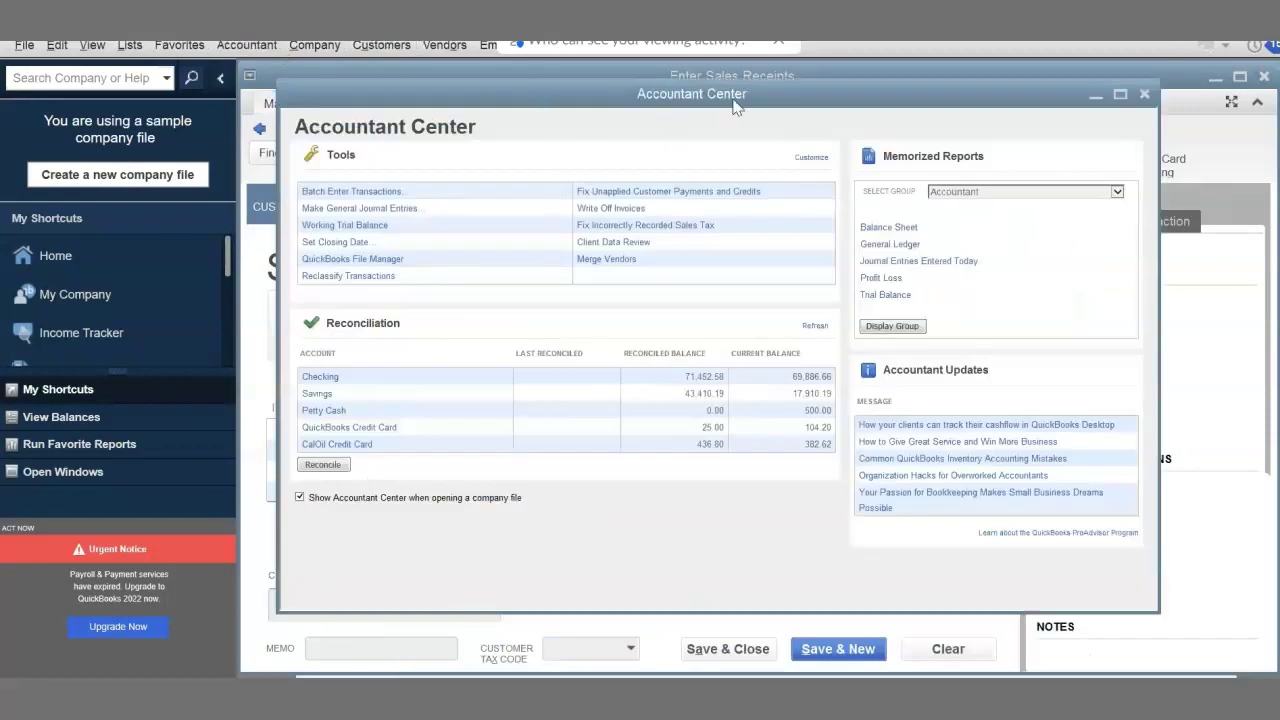
pyautogui.click(324, 212)
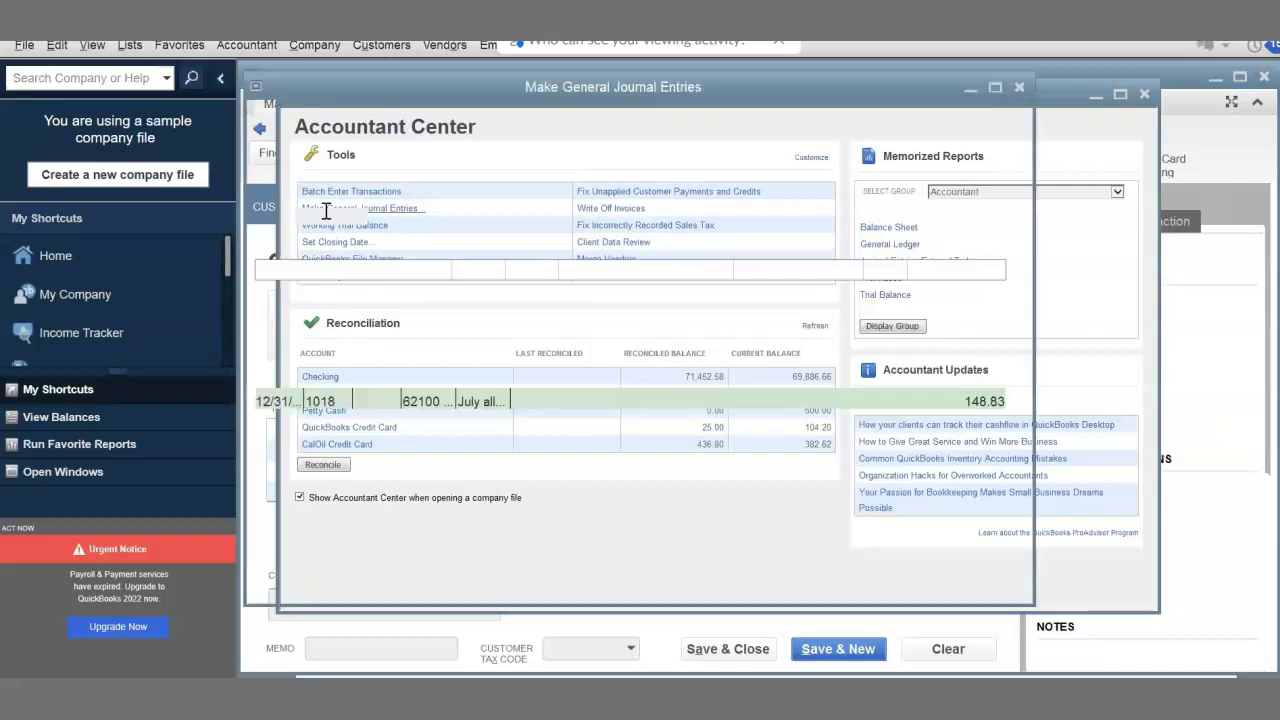
pyautogui.click(996, 88)
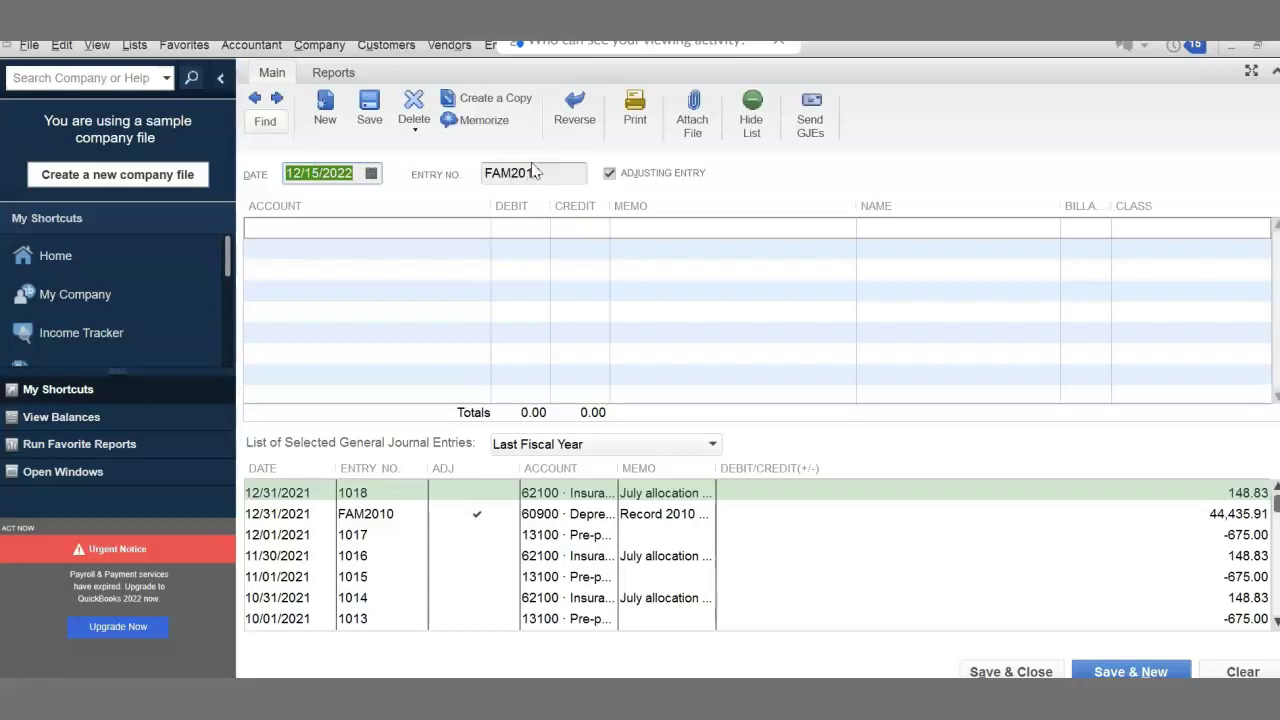
pyautogui.click(609, 176)
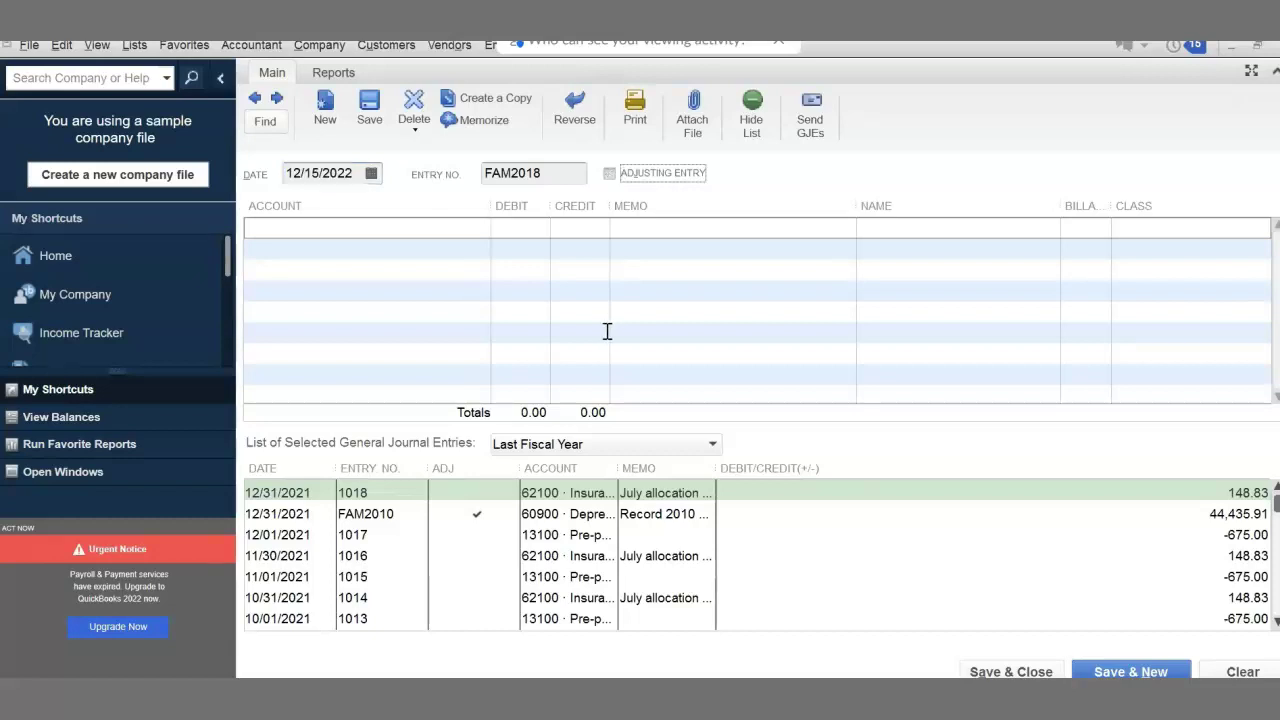
# Display the account choices for the first journal line and examine the asset and liability accounts and their numbering.
pyautogui.click(417, 233)
pyautogui.click(480, 230)
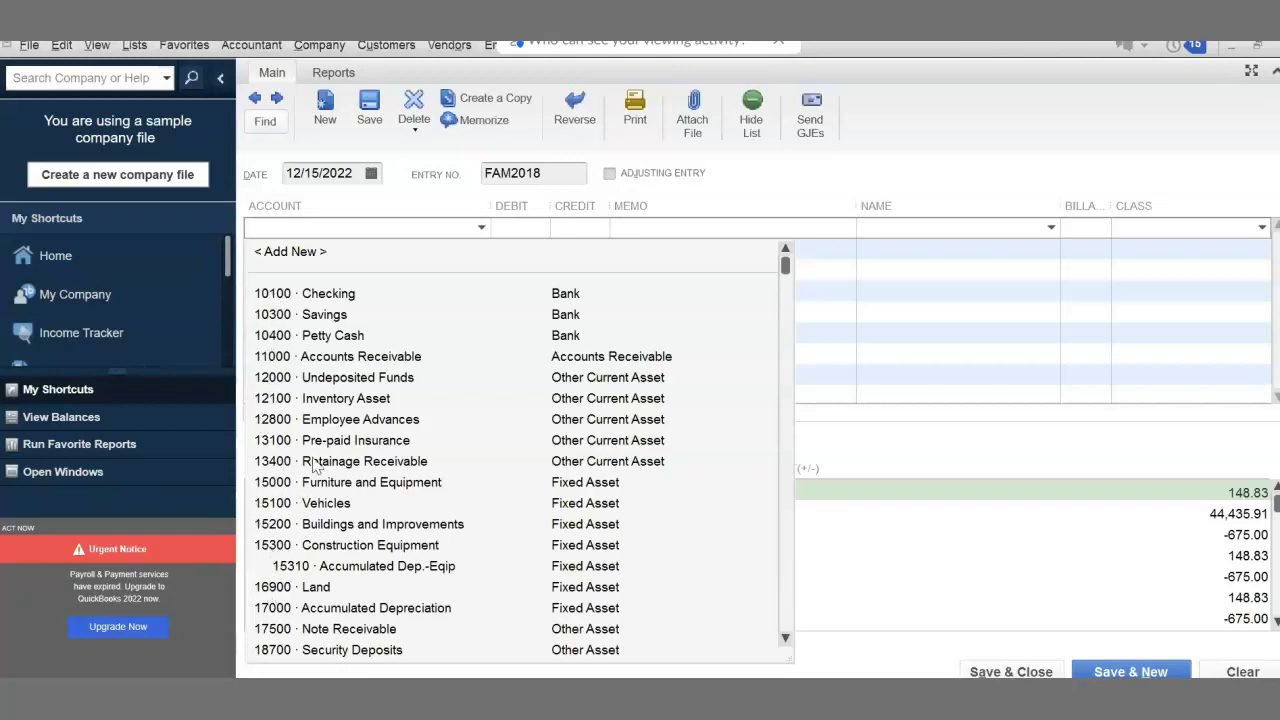
pyautogui.scroll(-1, 315, 465)
pyautogui.scroll(-2, 266, 562)
pyautogui.scroll(3, 262, 560)
pyautogui.scroll(-4, 420, 522)
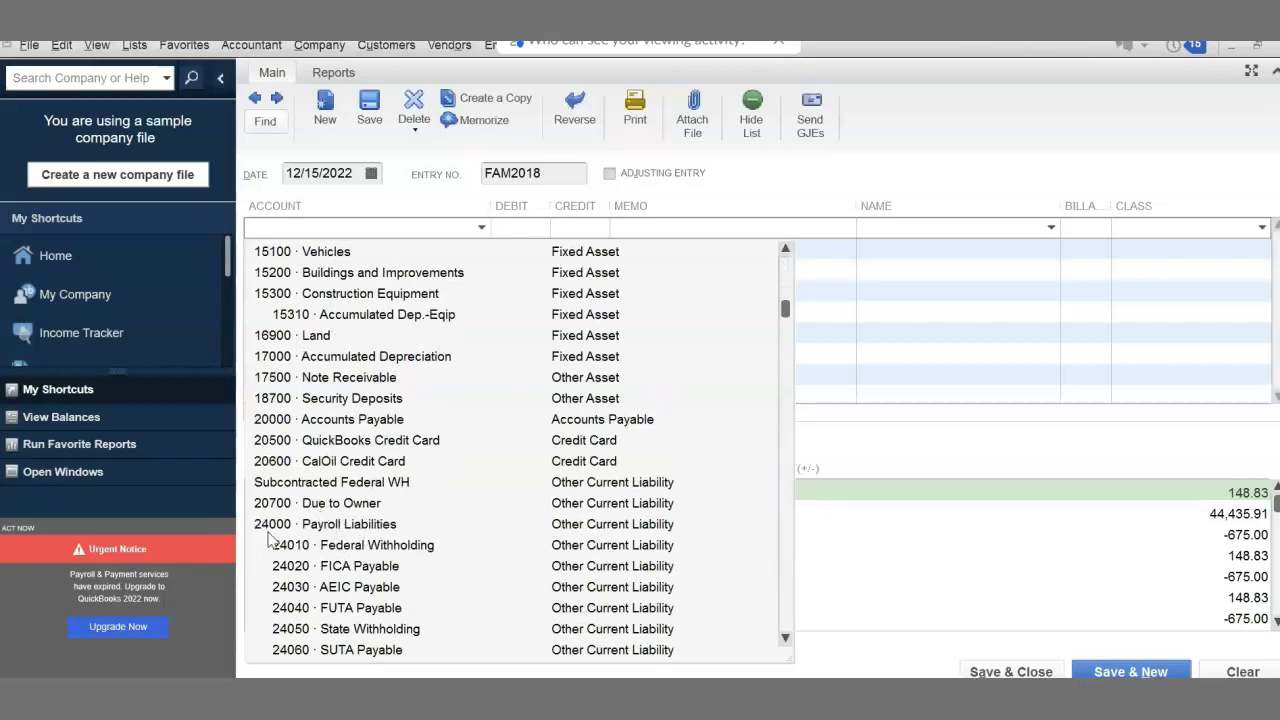
pyautogui.scroll(4, 338, 490)
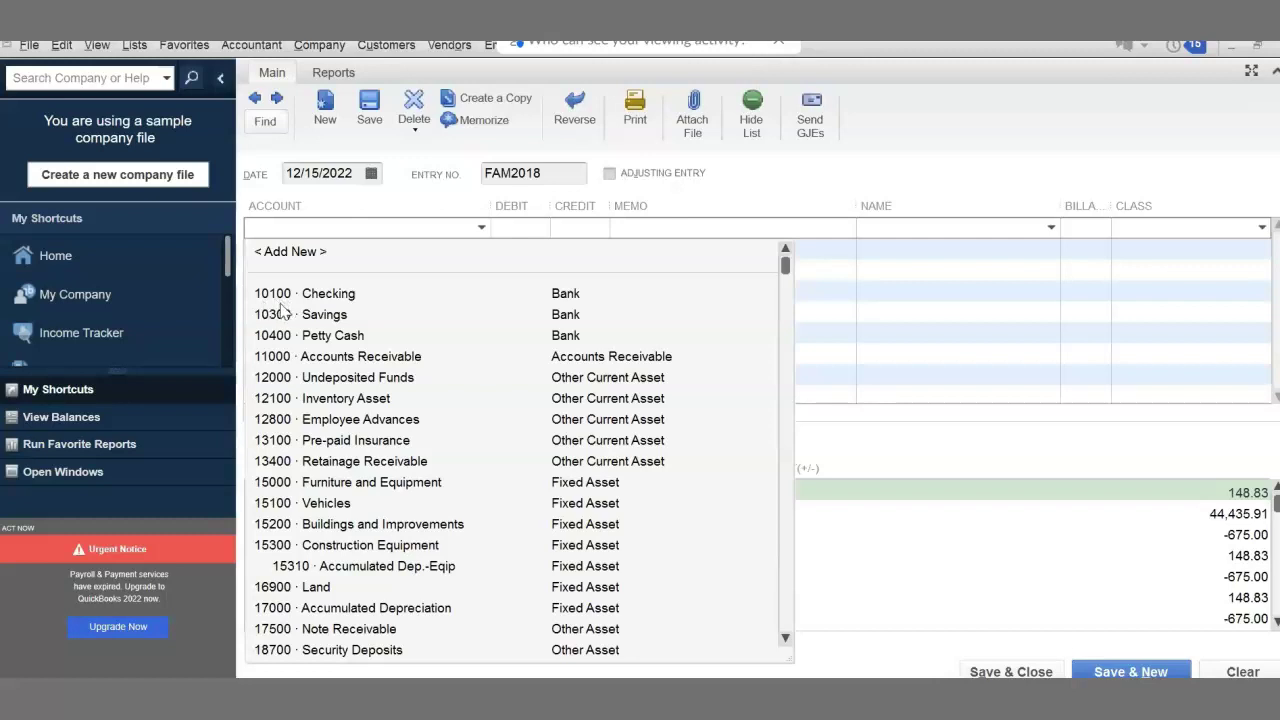
pyautogui.scroll(-2, 298, 330)
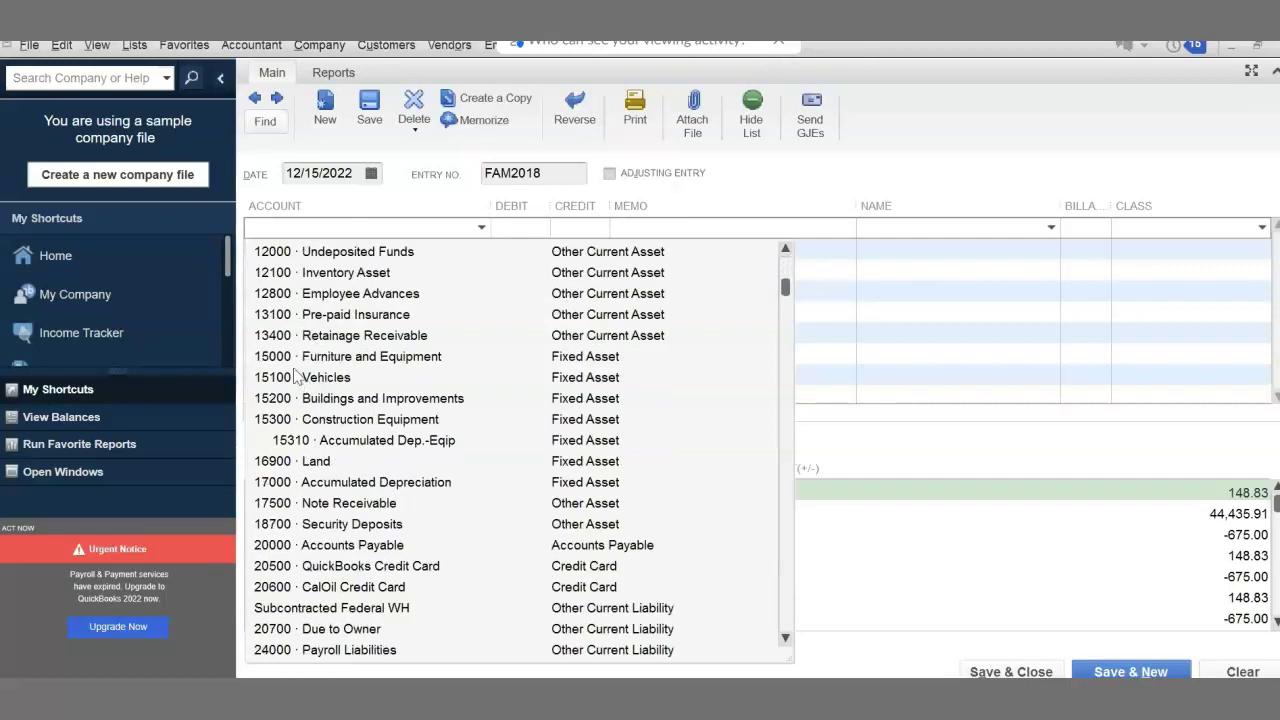
pyautogui.scroll(1, 298, 395)
pyautogui.scroll(-3, 297, 415)
pyautogui.scroll(-2, 296, 422)
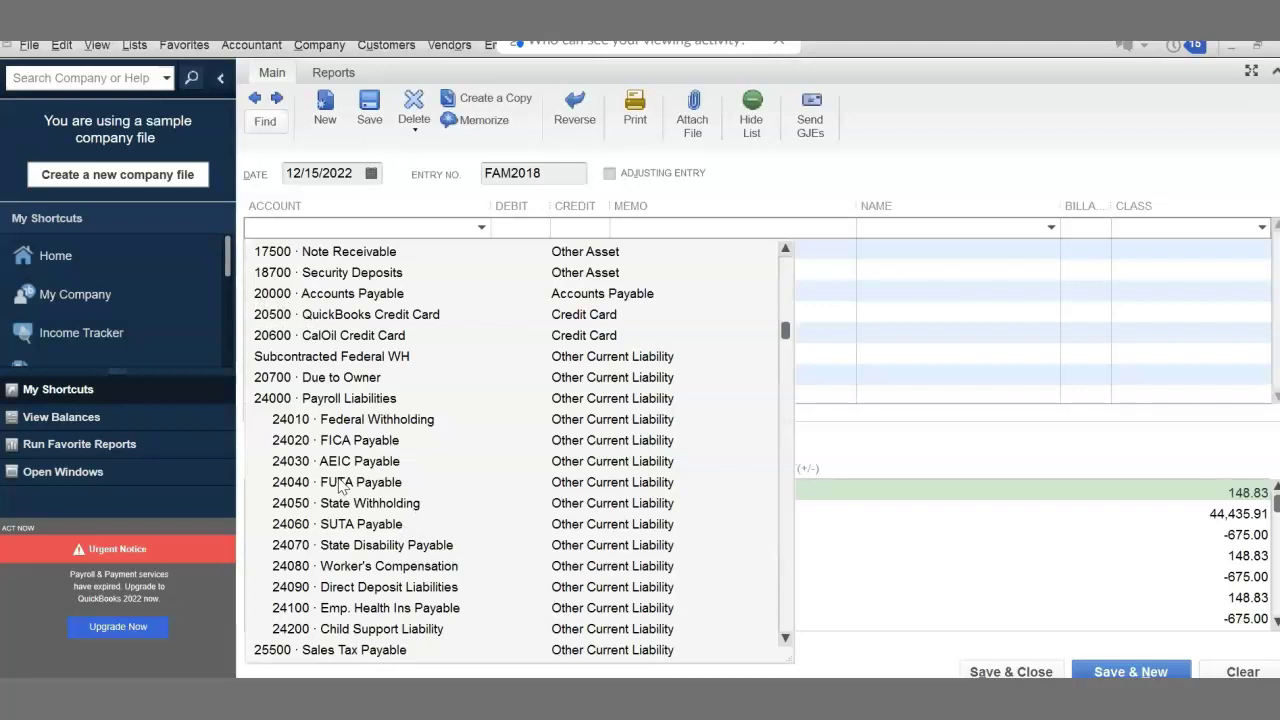
pyautogui.scroll(-3, 342, 486)
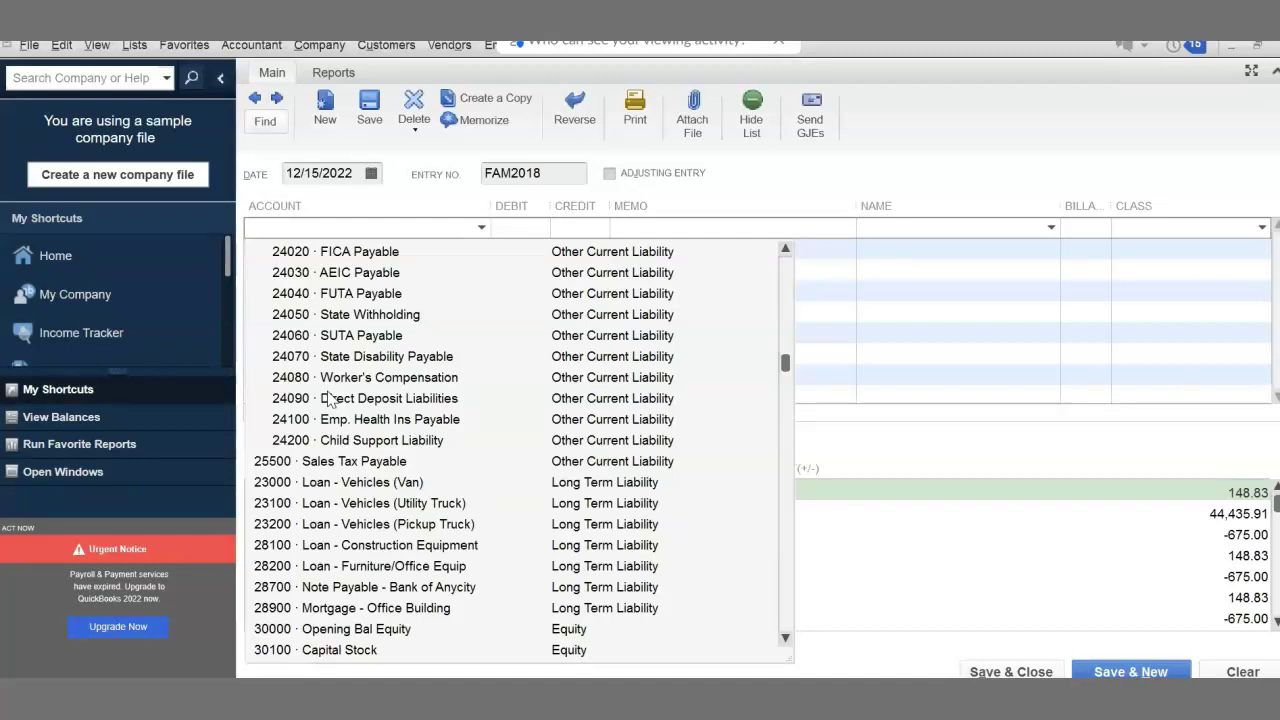
# Examine the equity and income accounts in the journal line's account list.
pyautogui.scroll(-1, 330, 400)
pyautogui.scroll(-2, 330, 398)
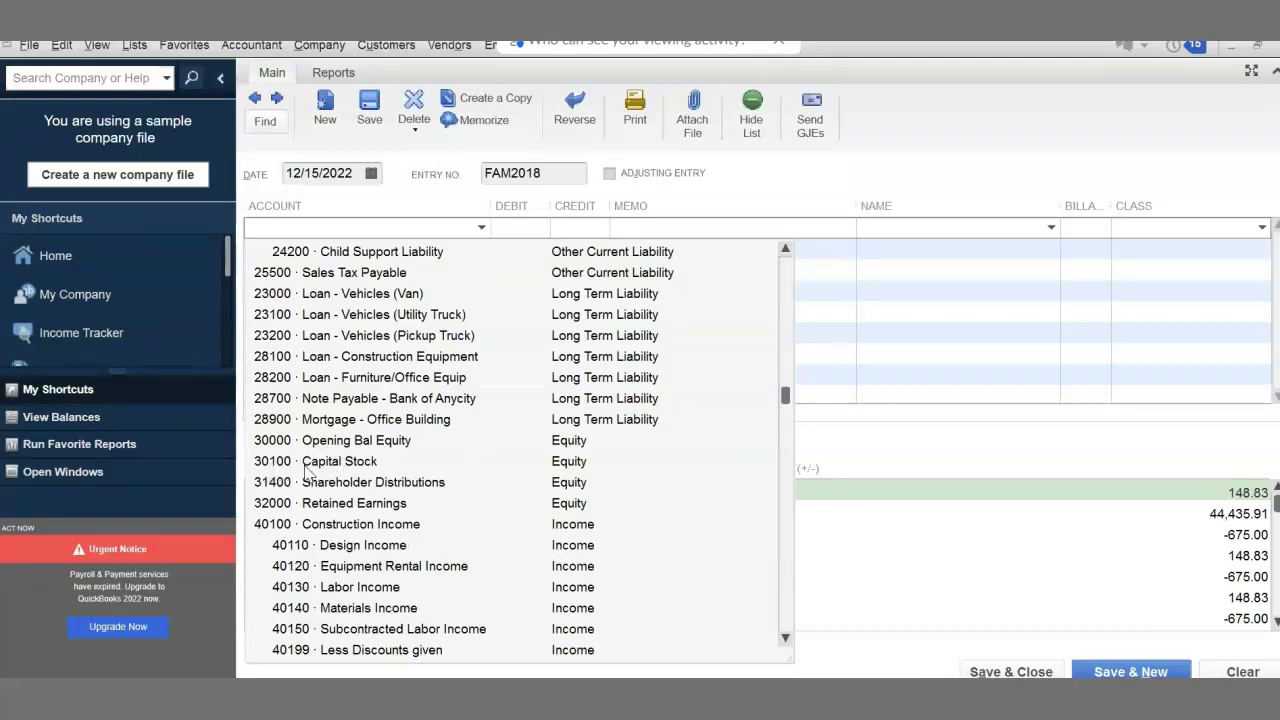
pyautogui.scroll(-1, 277, 466)
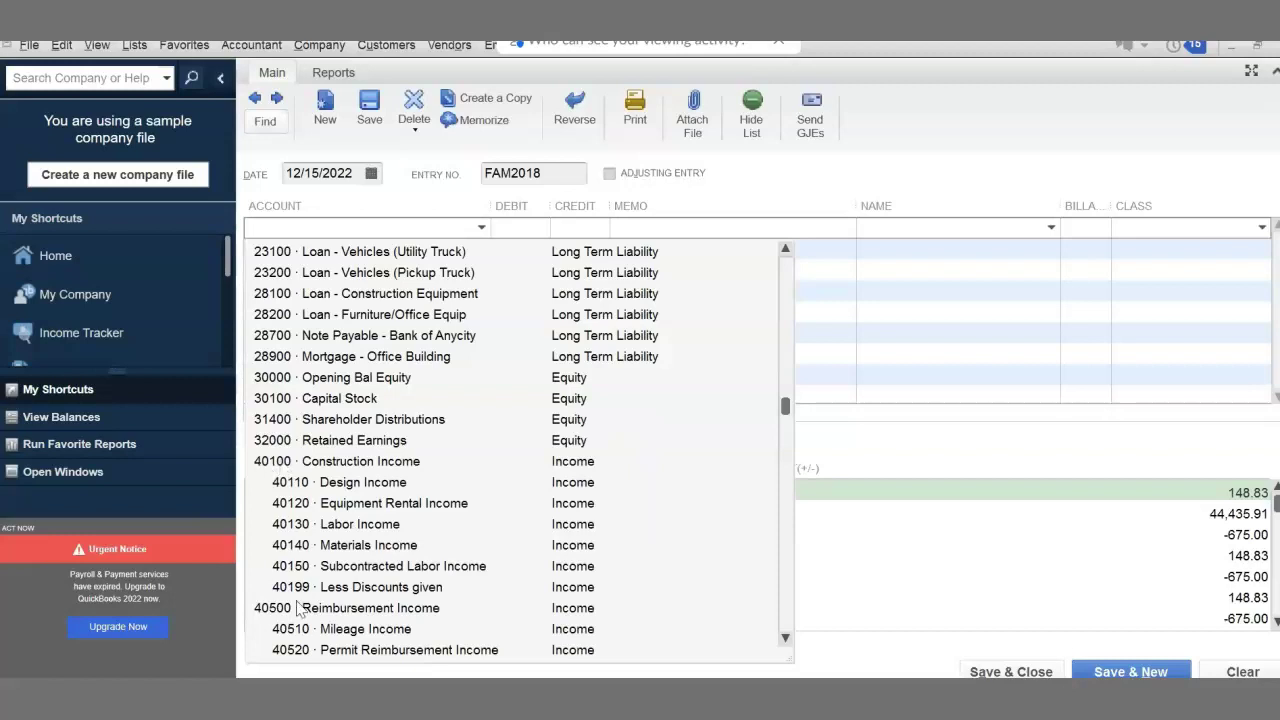
pyautogui.scroll(-1, 298, 605)
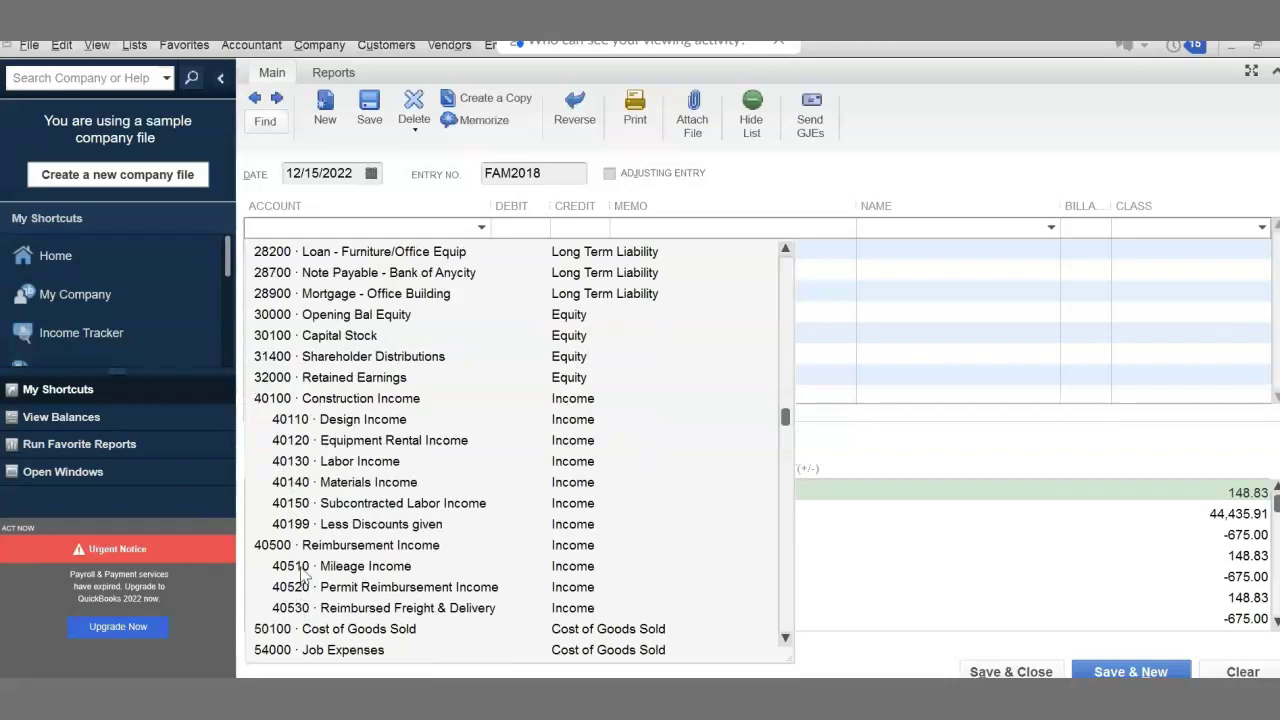
pyautogui.scroll(-1, 300, 577)
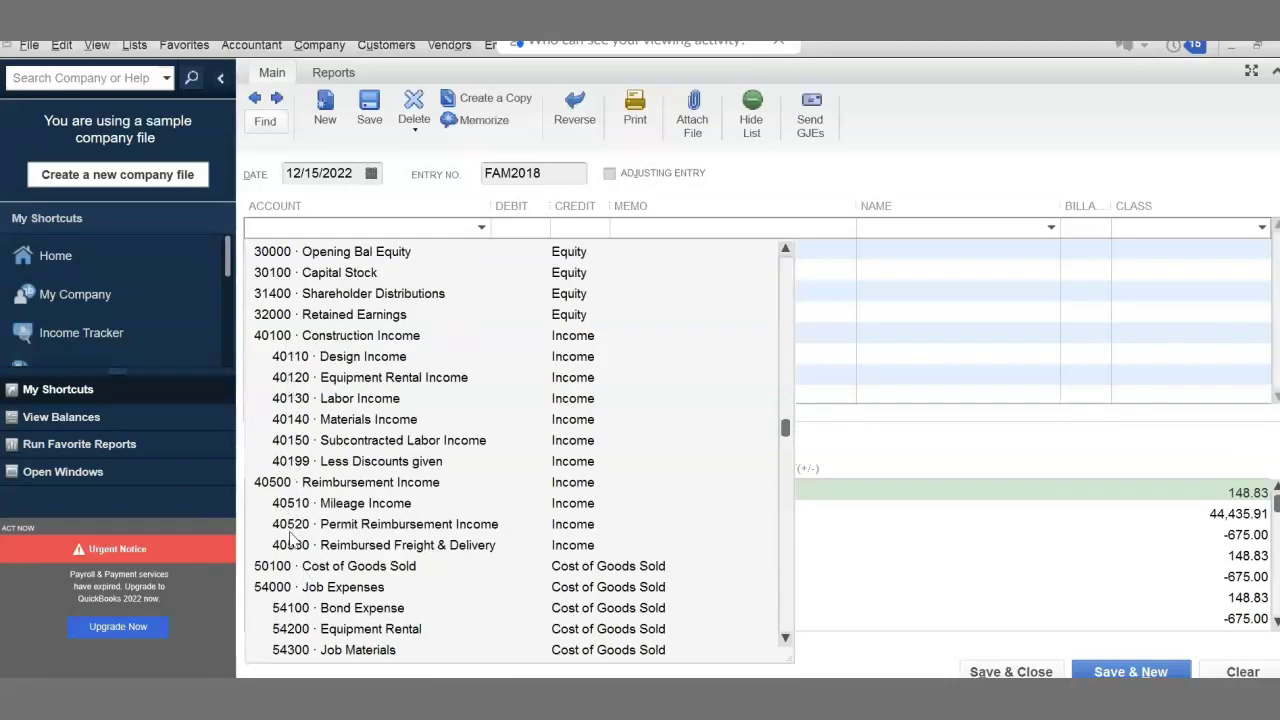
pyautogui.scroll(-1, 290, 540)
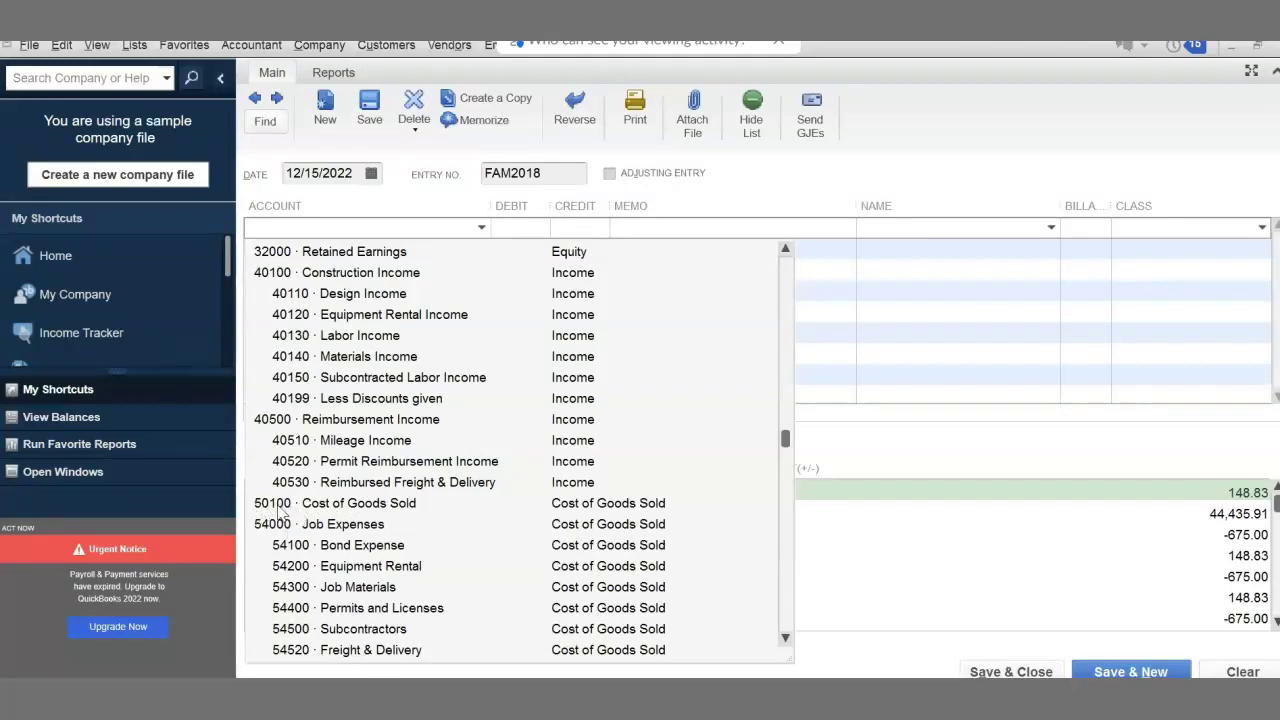
# Examine the Cost of Goods Sold and expense accounts through to the non-posting accounts ending the list.
pyautogui.scroll(-1, 328, 536)
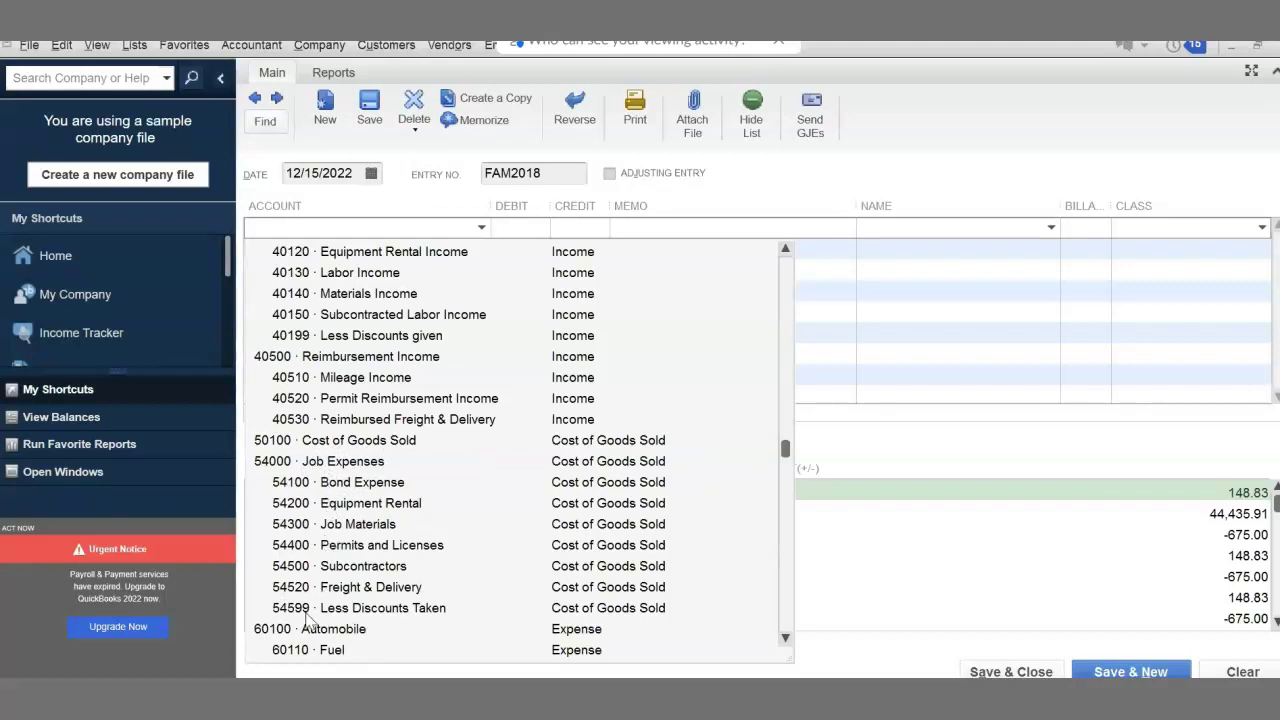
pyautogui.scroll(-1, 312, 595)
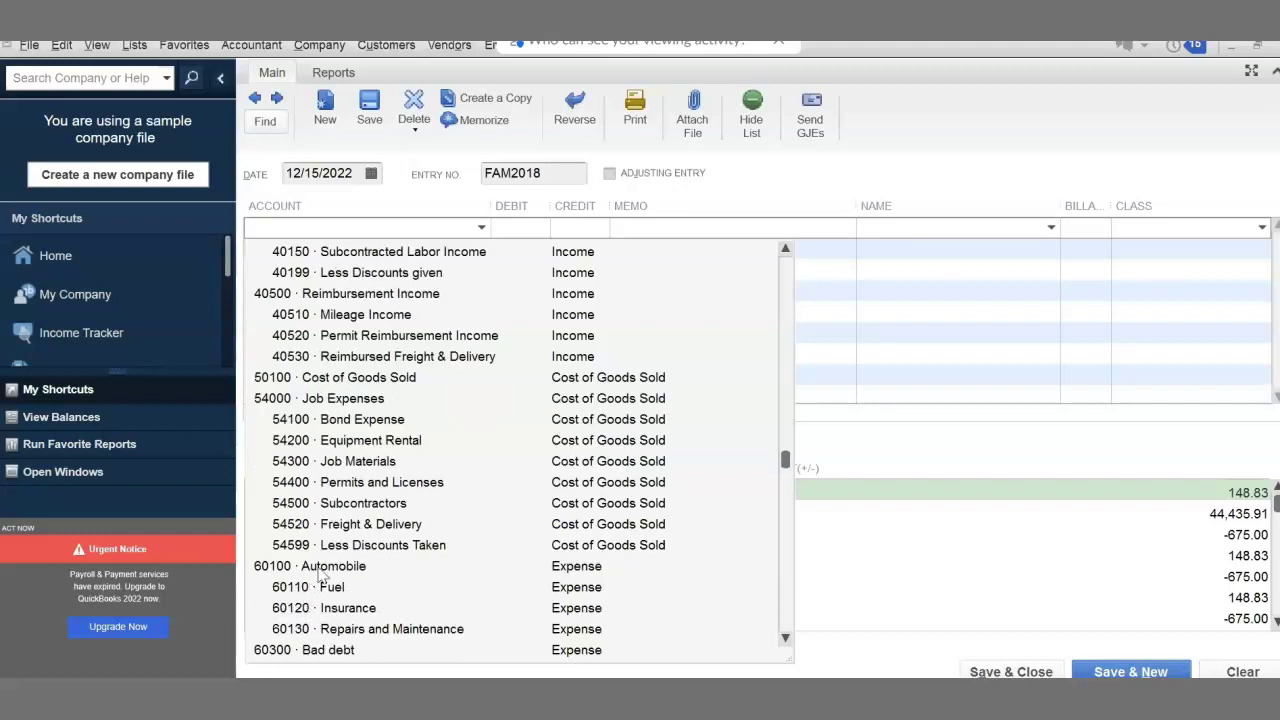
pyautogui.scroll(-1, 318, 578)
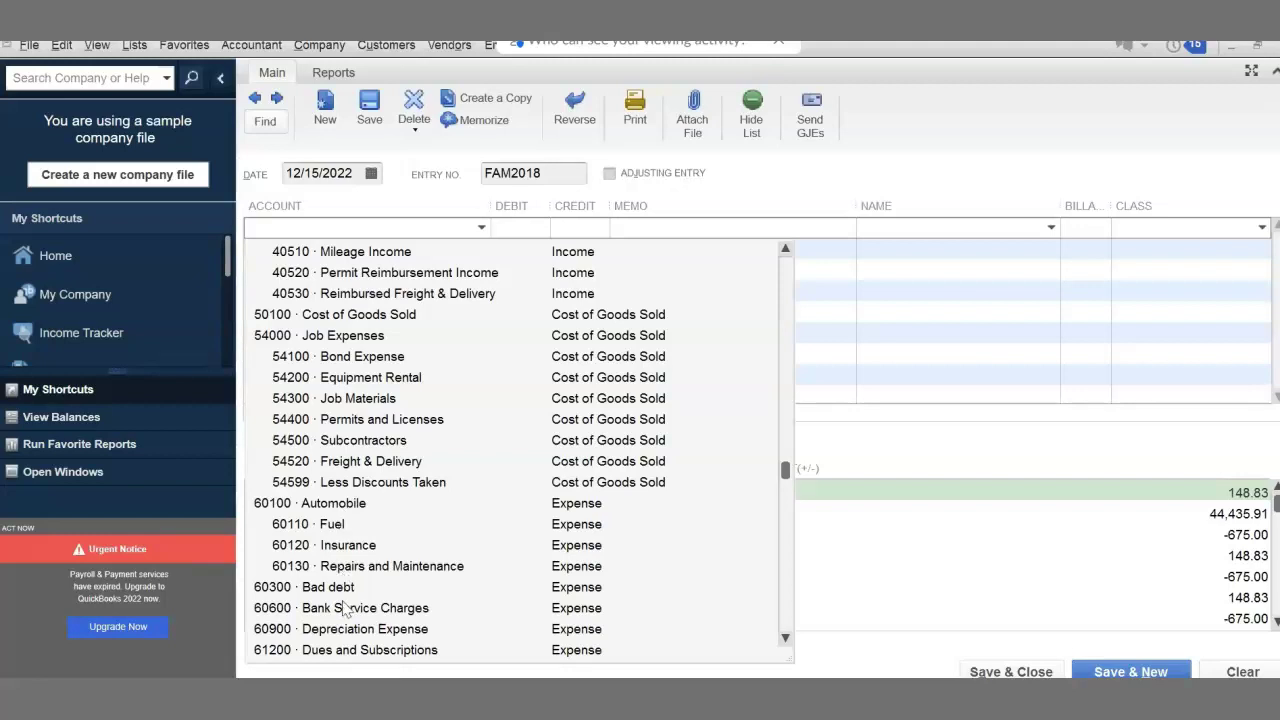
pyautogui.scroll(-1, 344, 610)
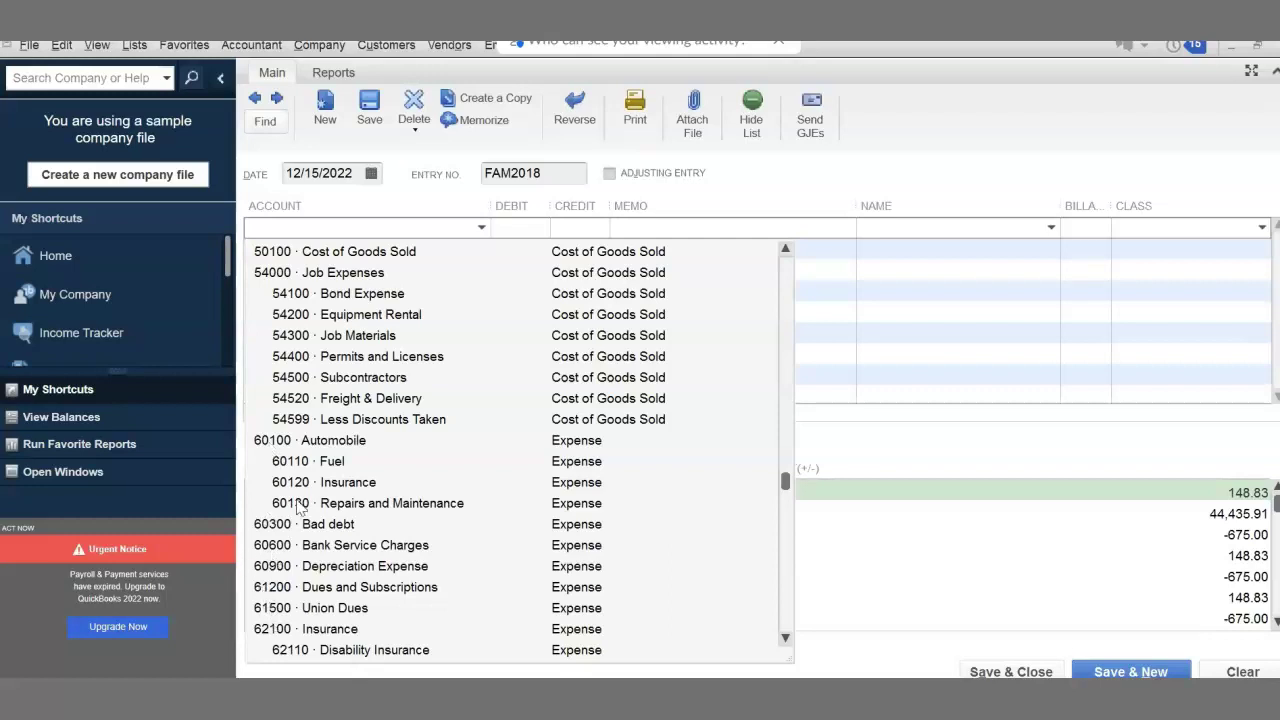
pyautogui.scroll(-5, 293, 628)
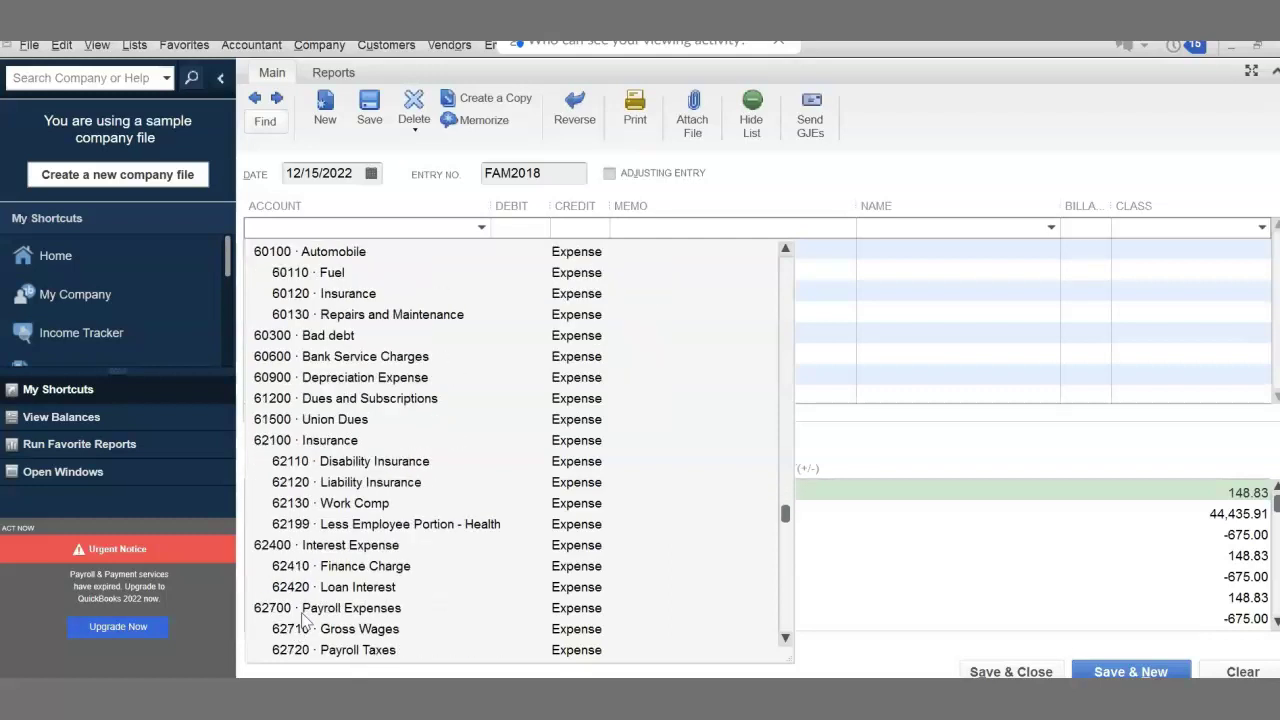
pyautogui.scroll(-4, 303, 620)
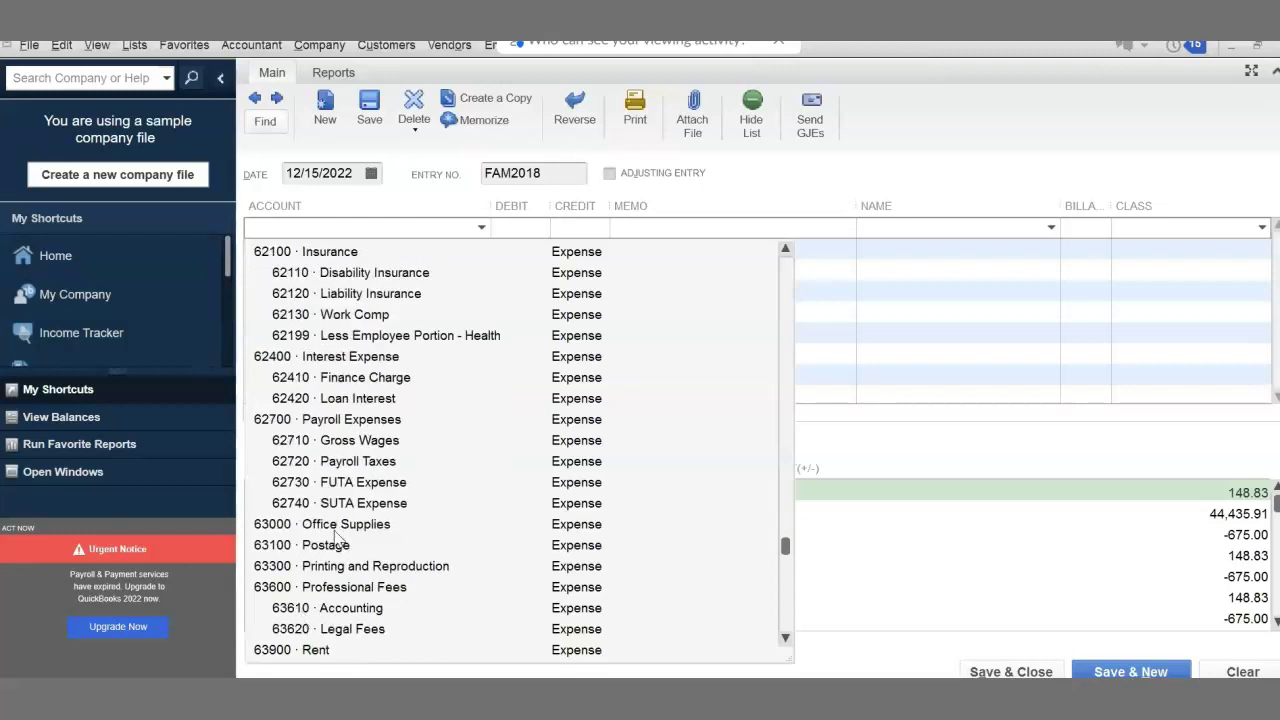
pyautogui.scroll(-1, 336, 541)
pyautogui.scroll(-3, 333, 541)
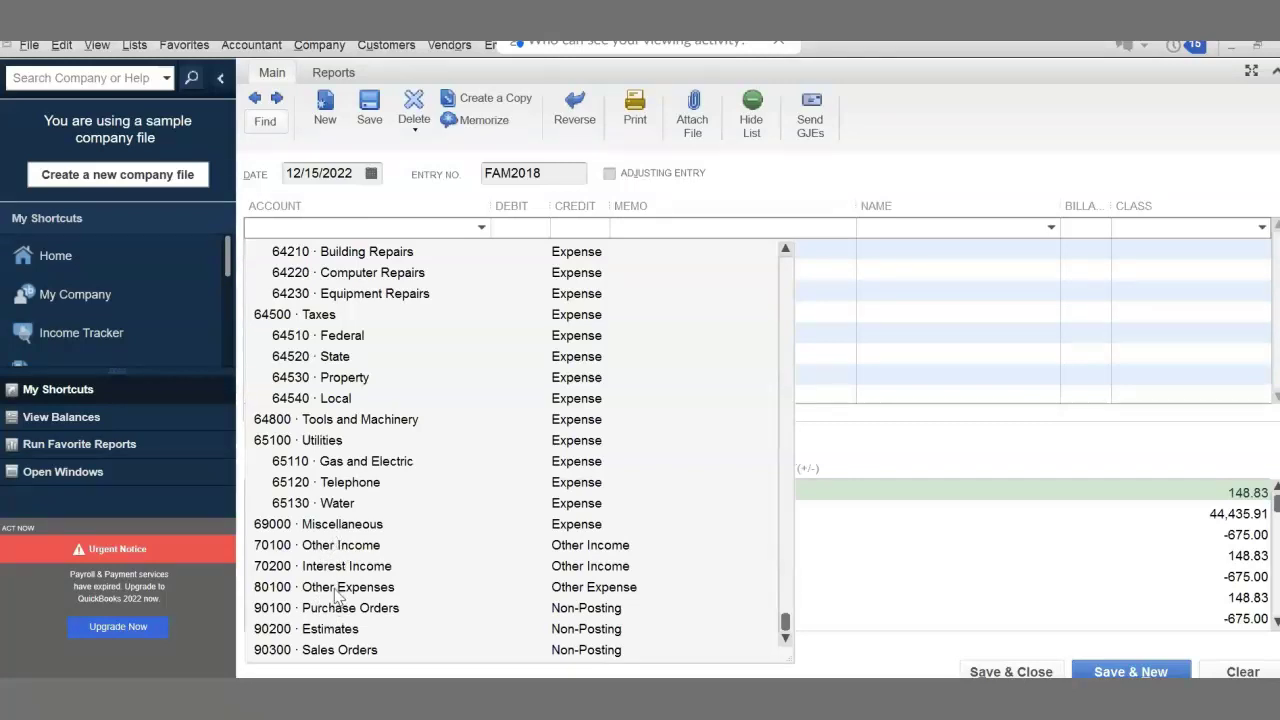
# Choose 10100 · Checking as the first journal line's account, and change it to 10300 · Savings.
pyautogui.scroll(15, 463, 508)
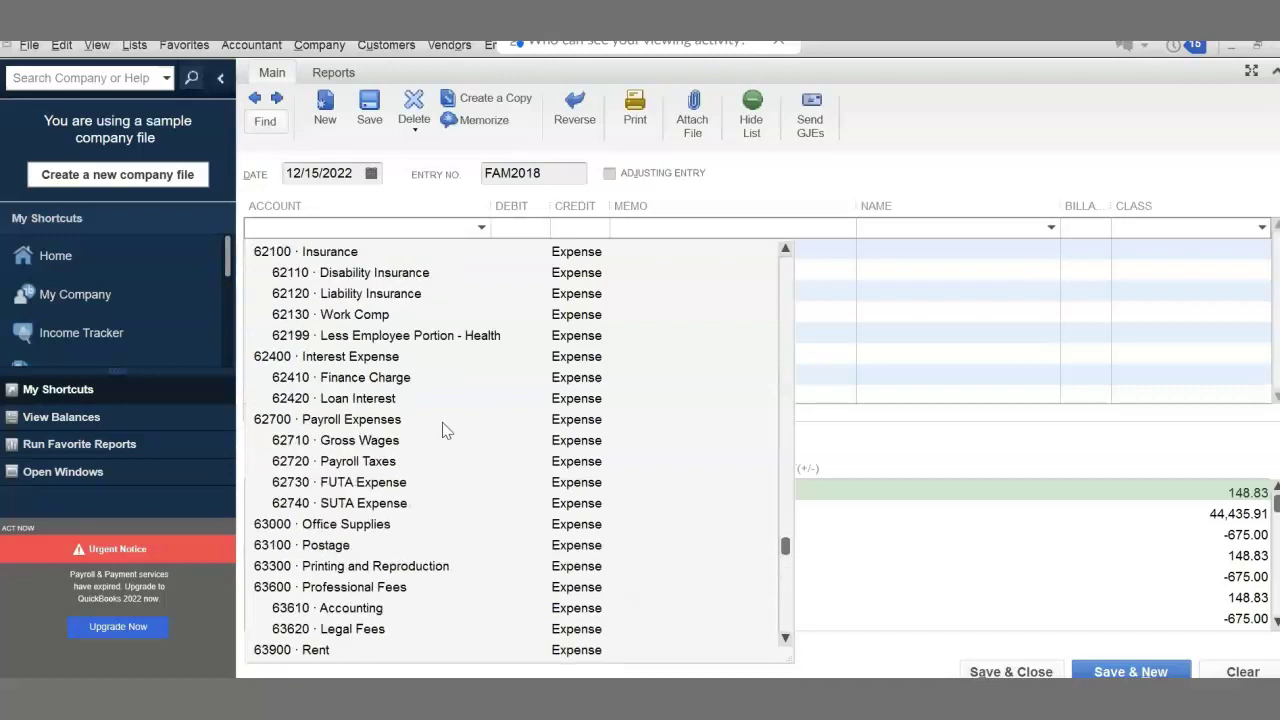
pyautogui.scroll(18, 440, 428)
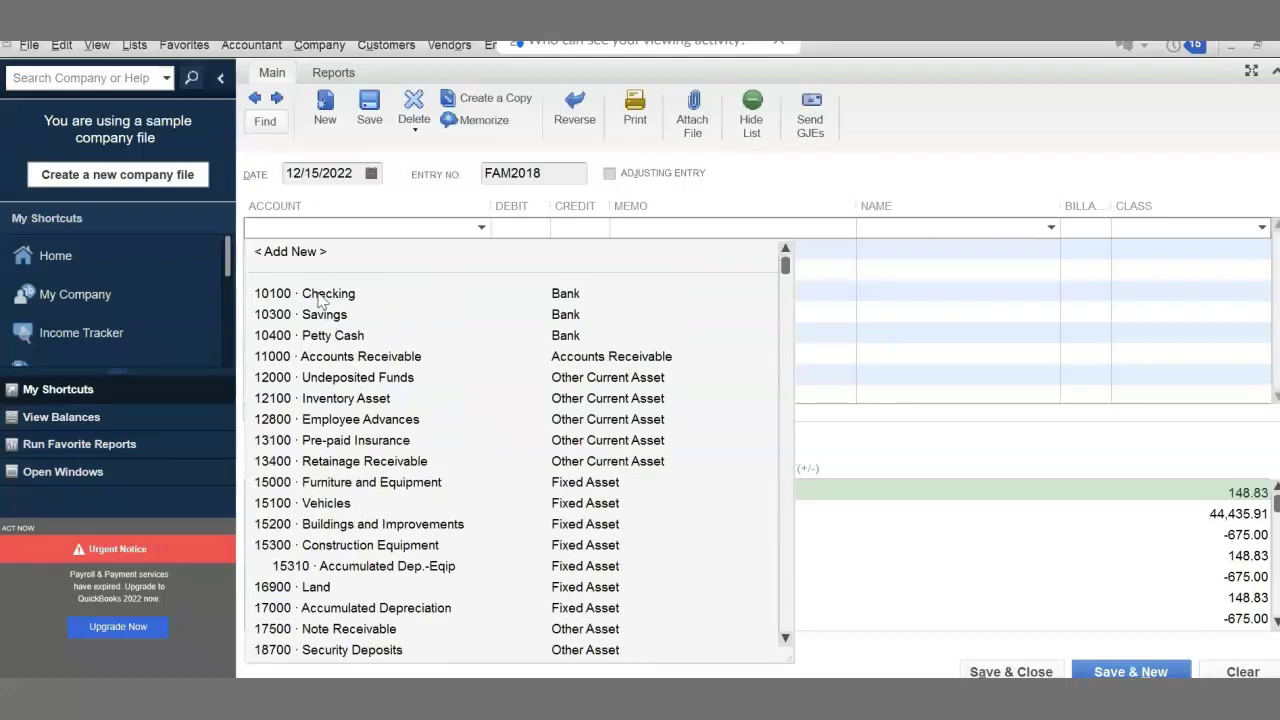
pyautogui.click(320, 295)
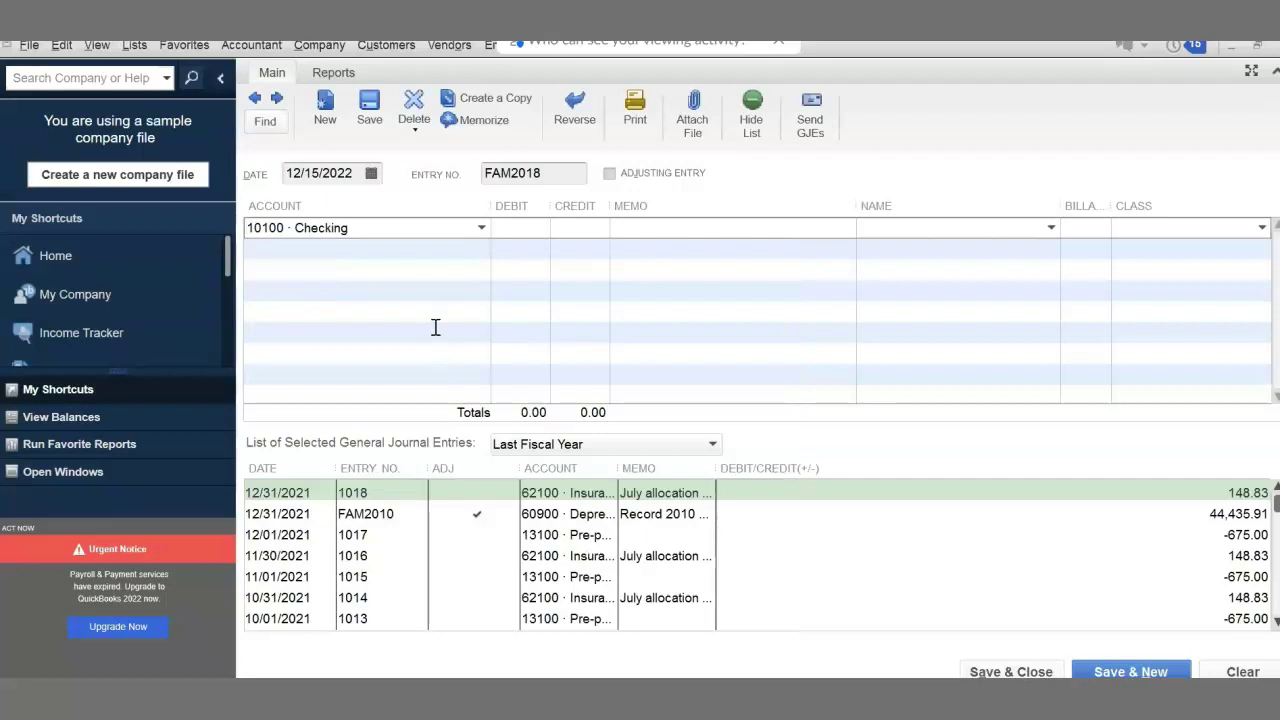
pyautogui.click(481, 228)
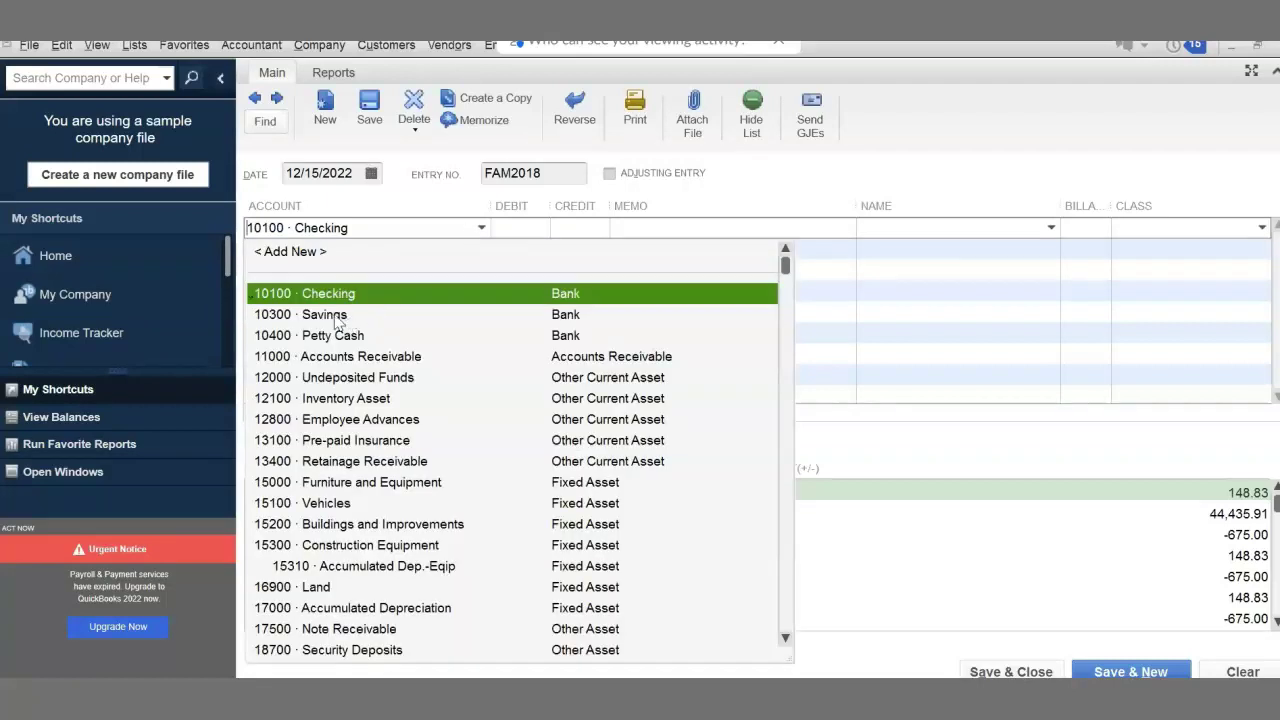
pyautogui.click(334, 316)
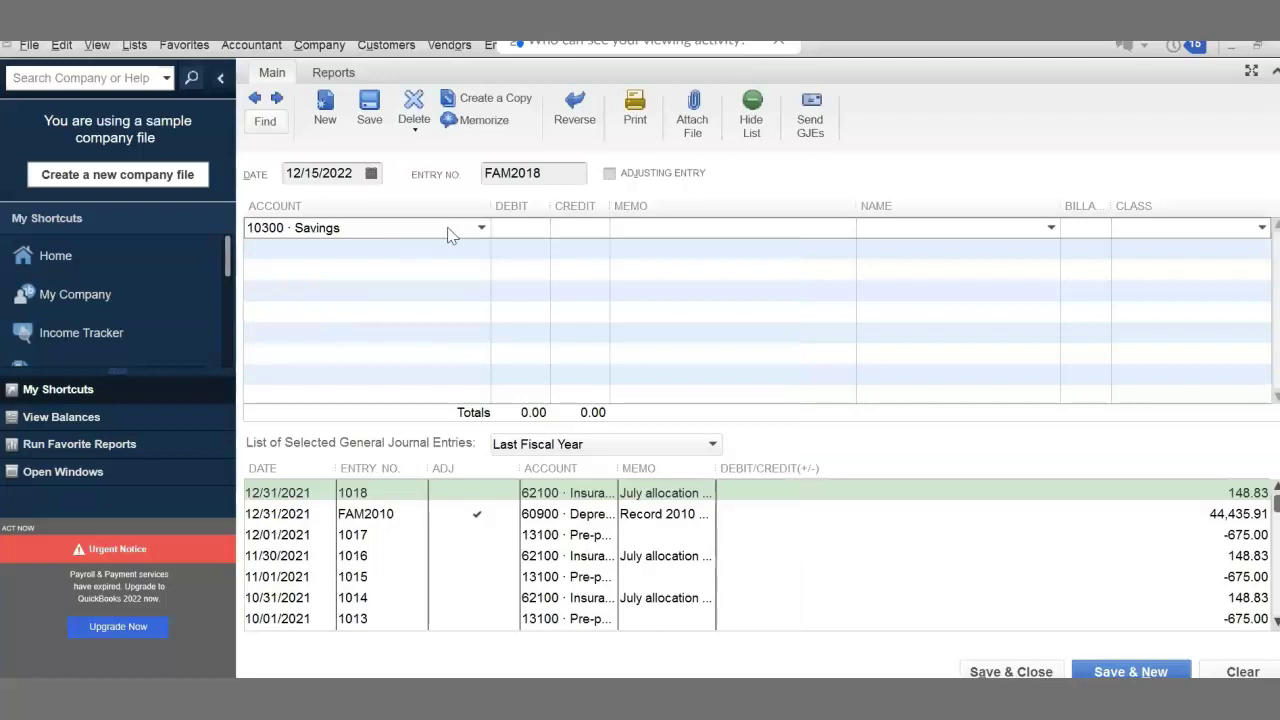
# Change the first journal line's account to 10400 · Petty Cash, and switch it to 10100 · Checking.
pyautogui.click(481, 228)
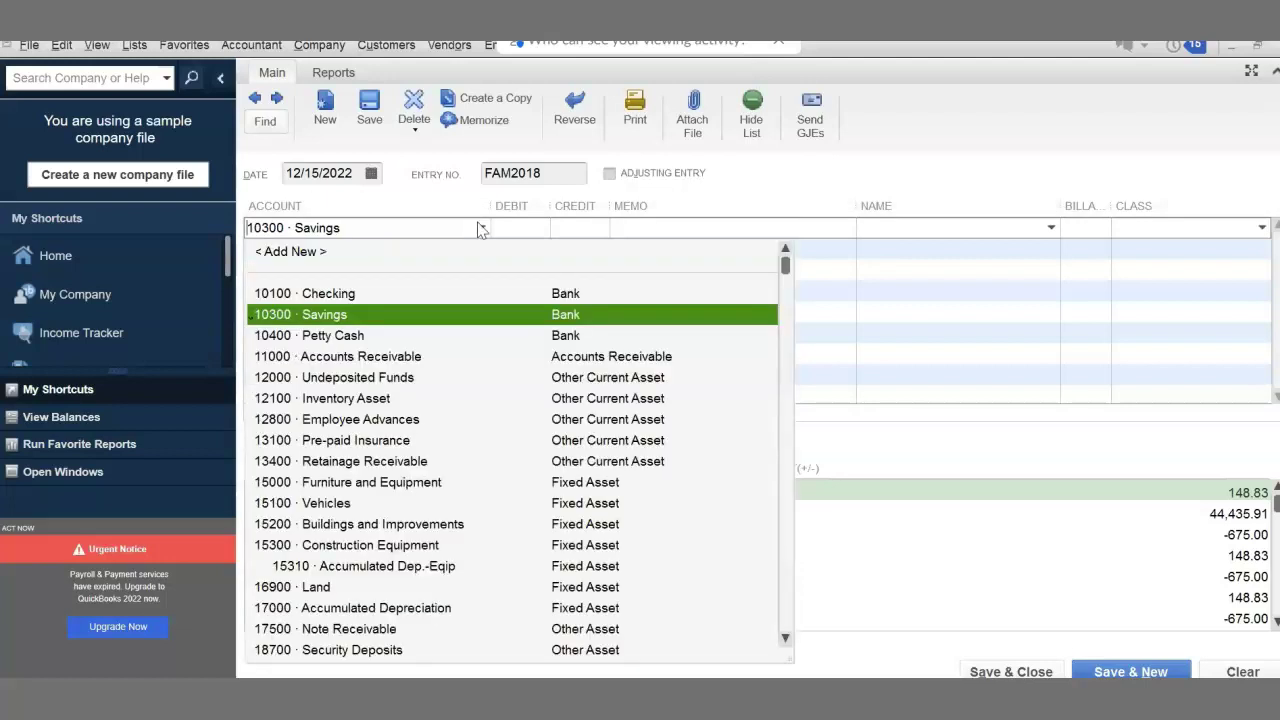
pyautogui.click(340, 336)
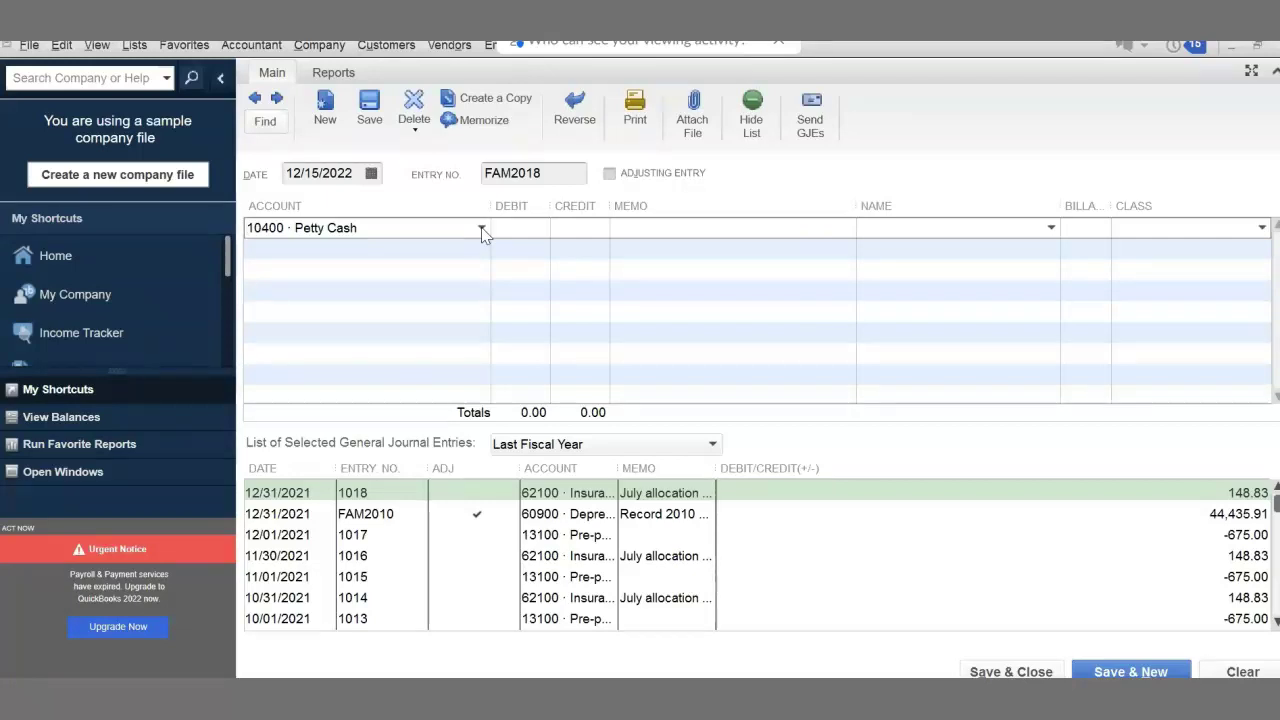
pyautogui.click(481, 229)
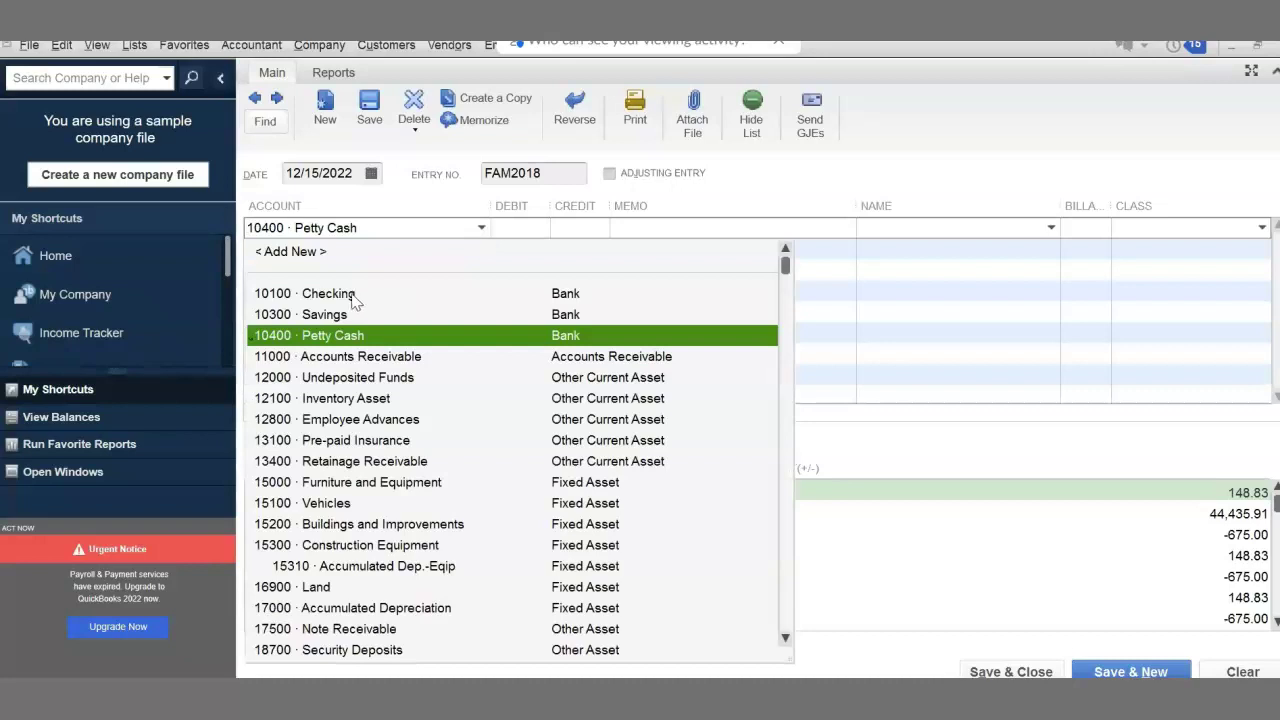
pyautogui.click(352, 296)
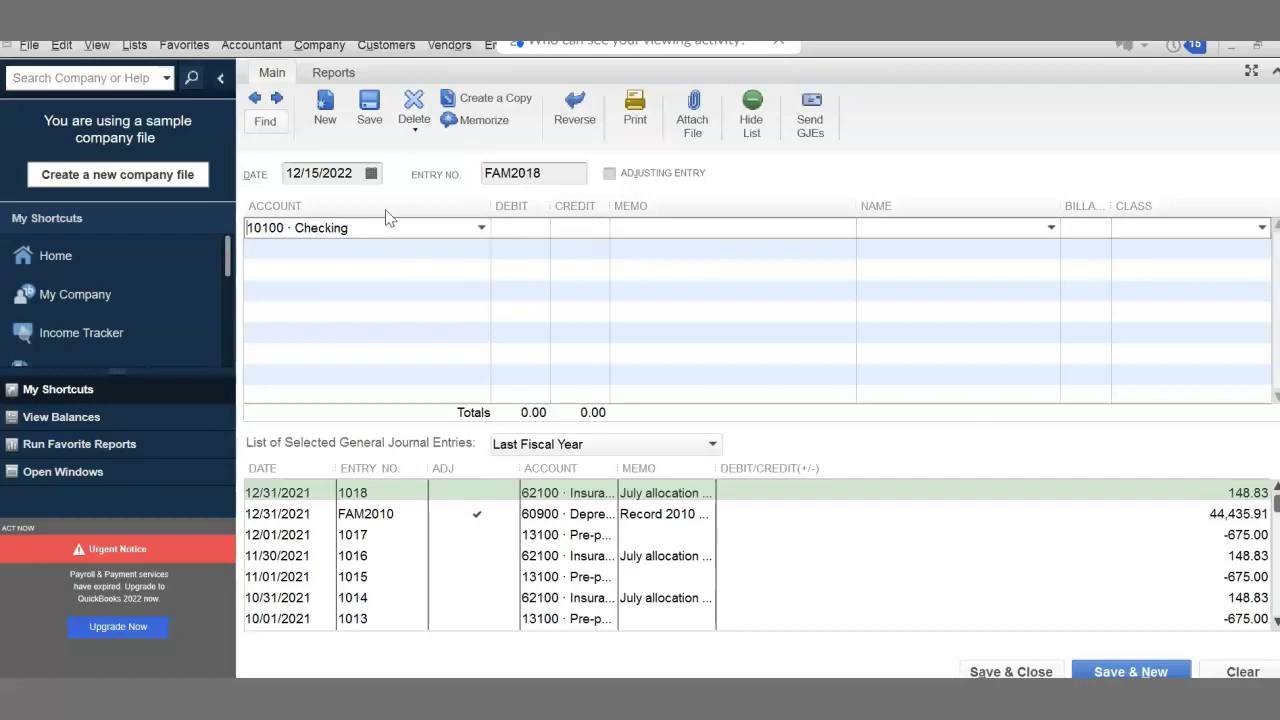
# Enter a debit of 500.00 on the Checking line and move to the second journal line.
pyautogui.click(523, 230)
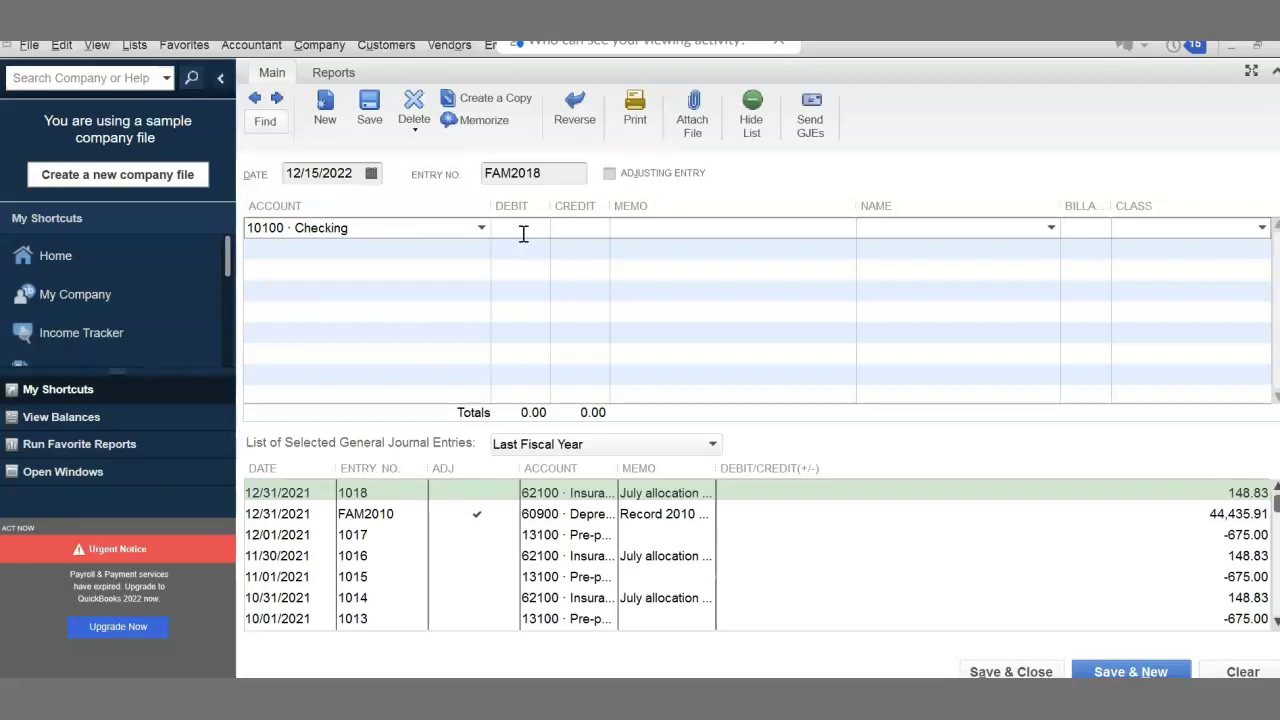
pyautogui.write('500')
pyautogui.press('Down')
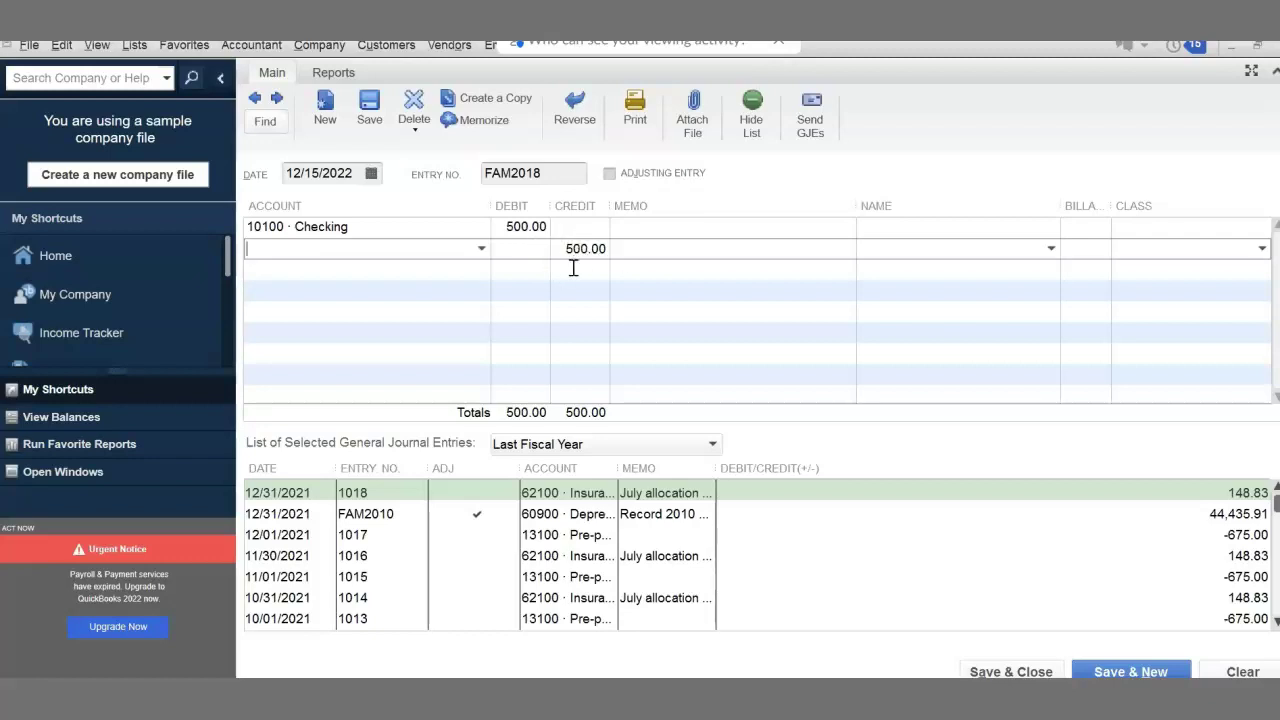
# Look through the second journal line's account choices from the asset accounts to the liability accounts for an account to credit.
pyautogui.click(481, 250)
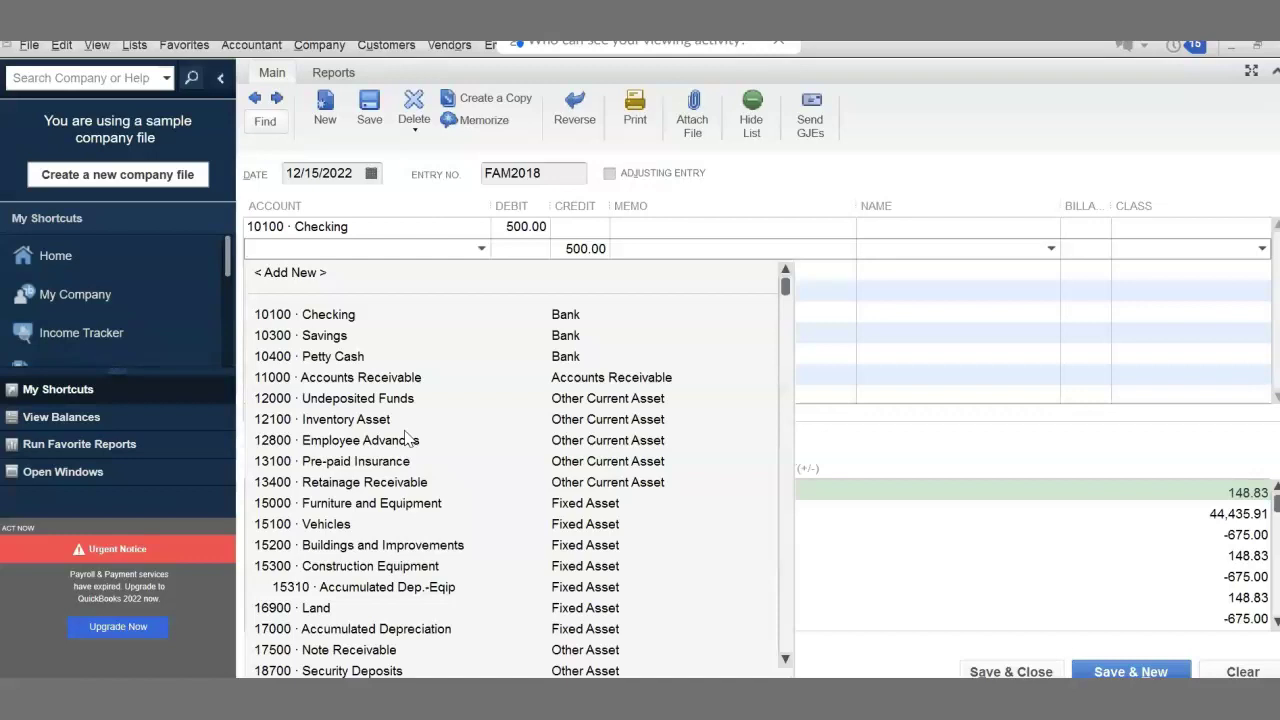
pyautogui.scroll(-1, 405, 437)
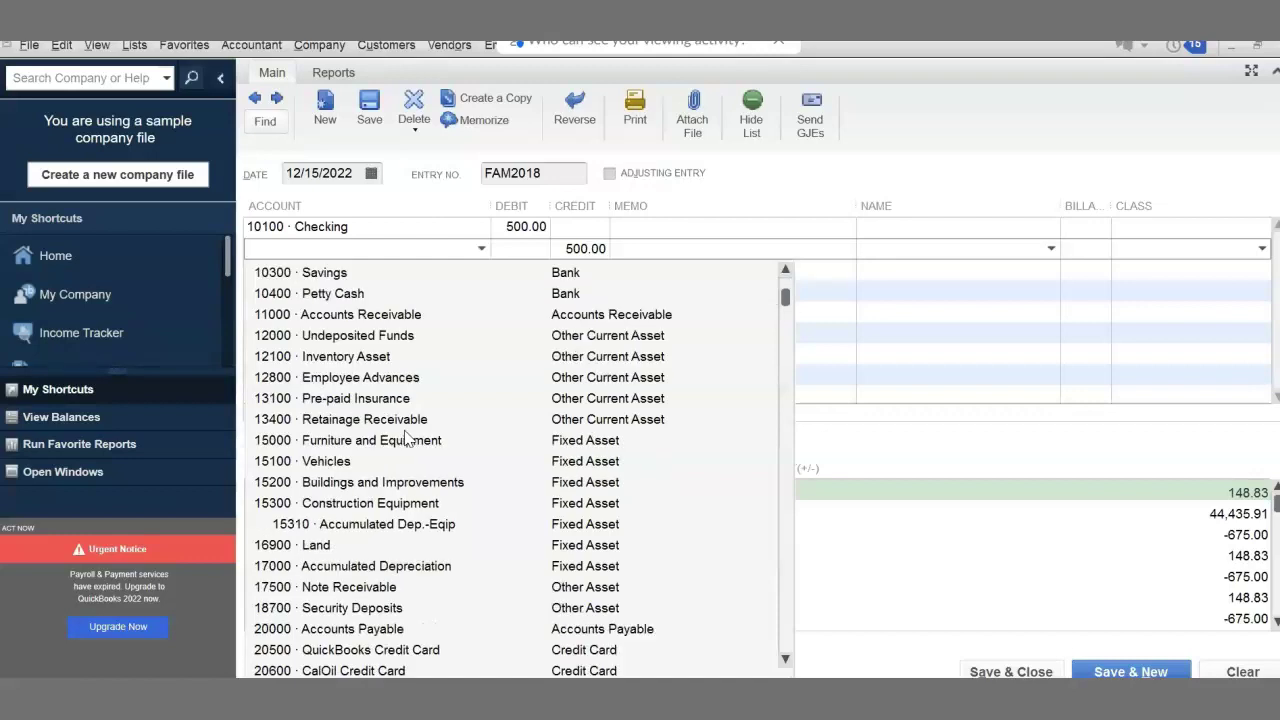
pyautogui.scroll(-1, 405, 437)
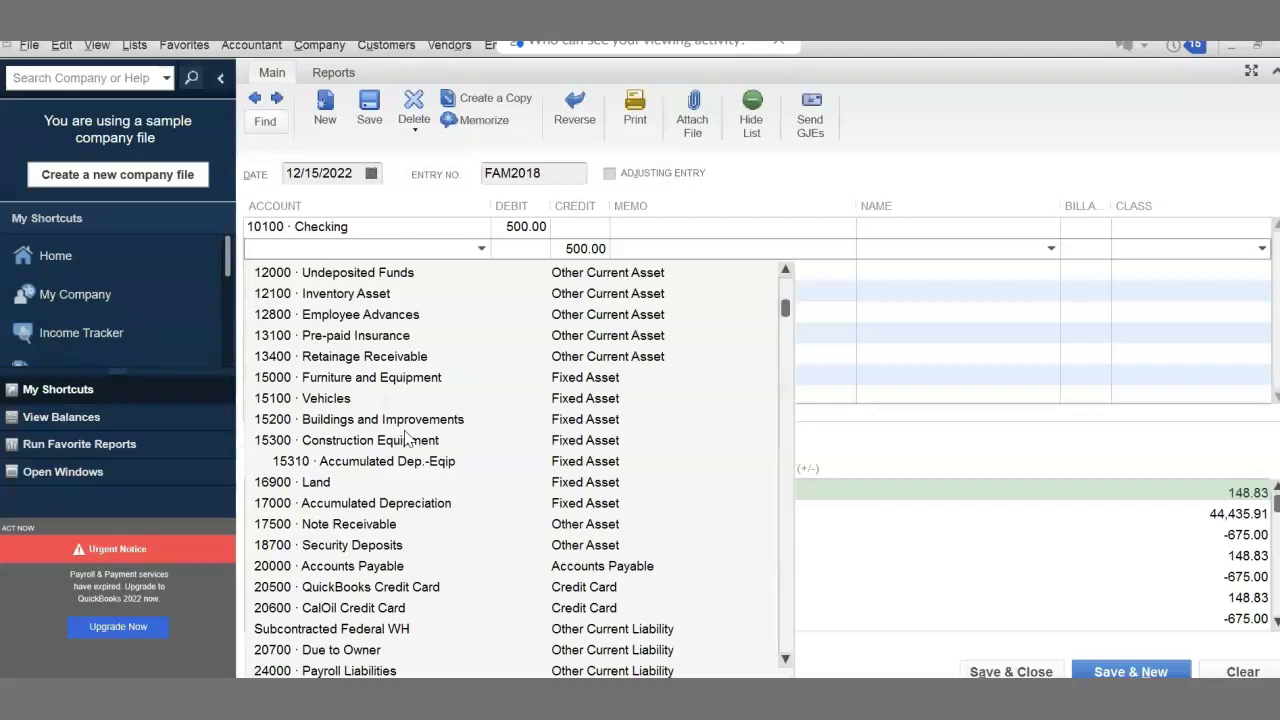
pyautogui.scroll(-1, 405, 437)
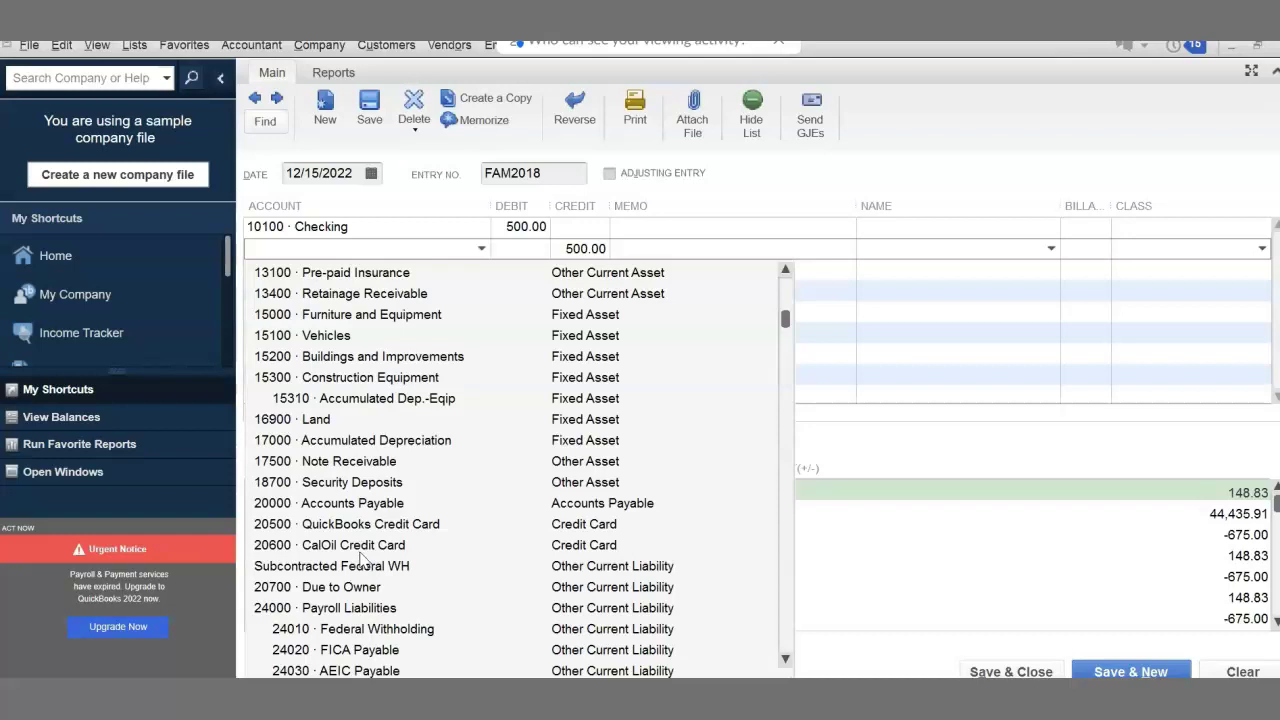
pyautogui.scroll(-1, 358, 592)
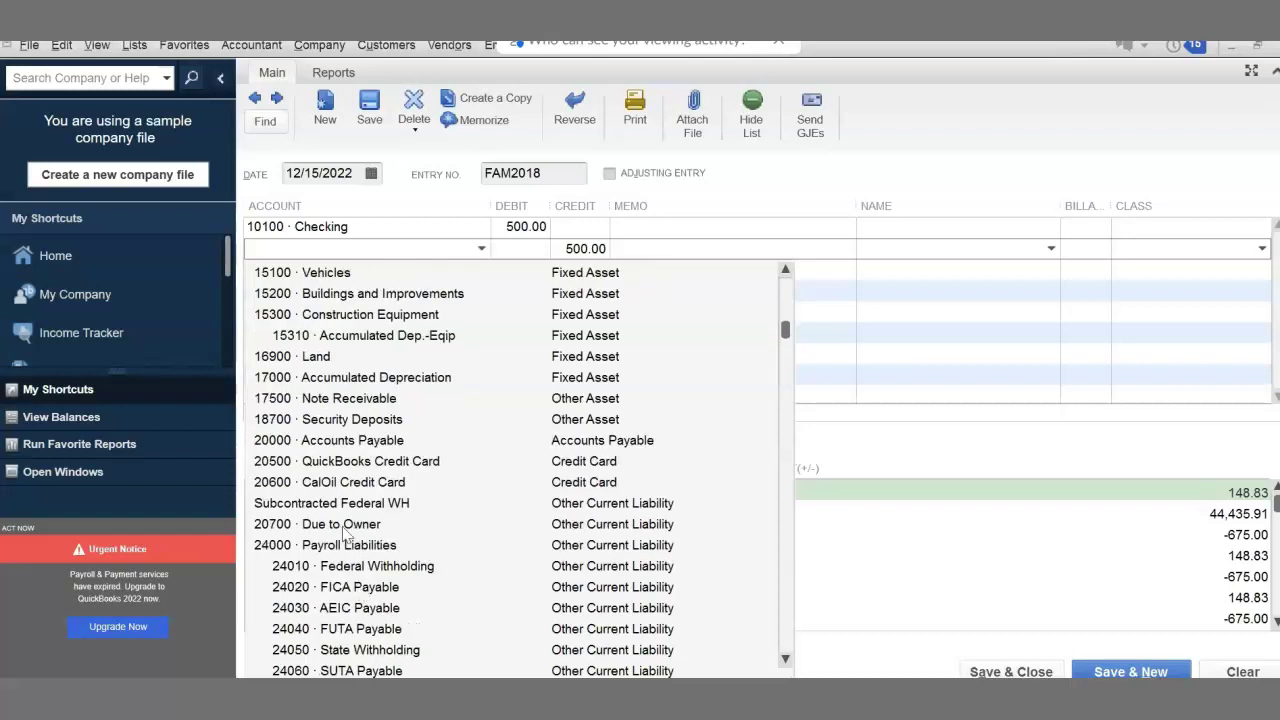
pyautogui.scroll(-2, 365, 560)
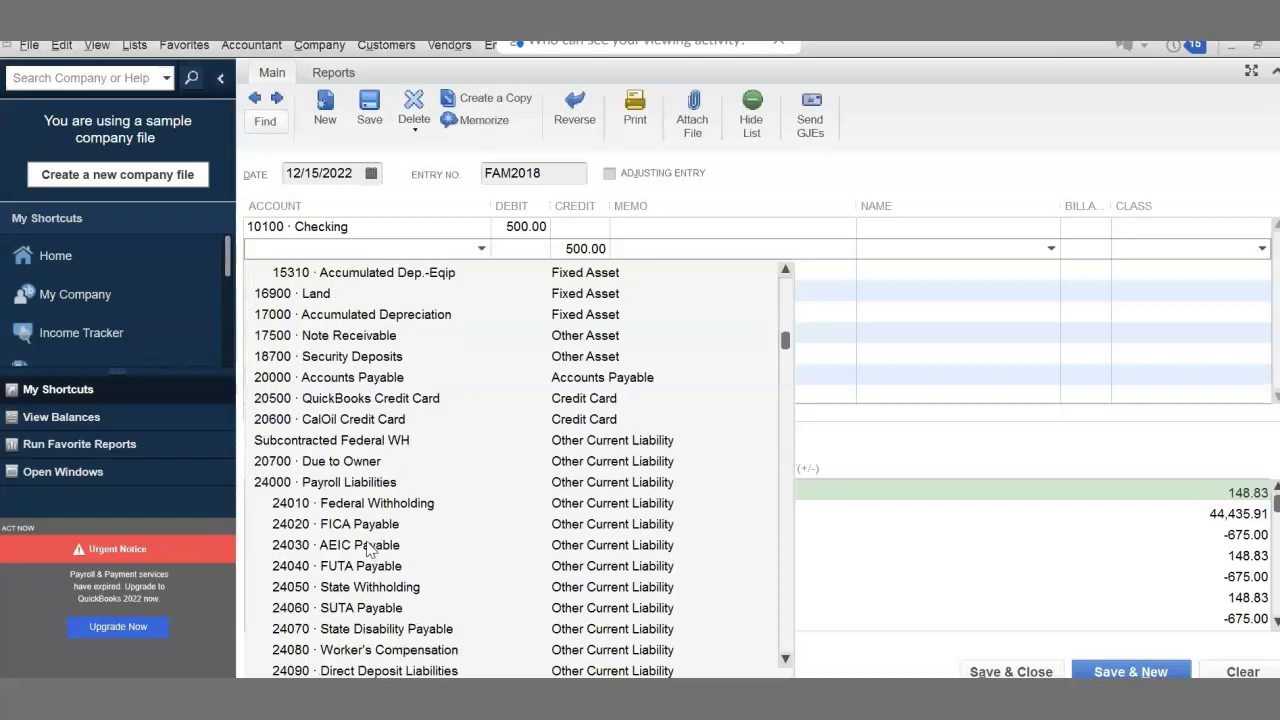
pyautogui.scroll(-1, 364, 548)
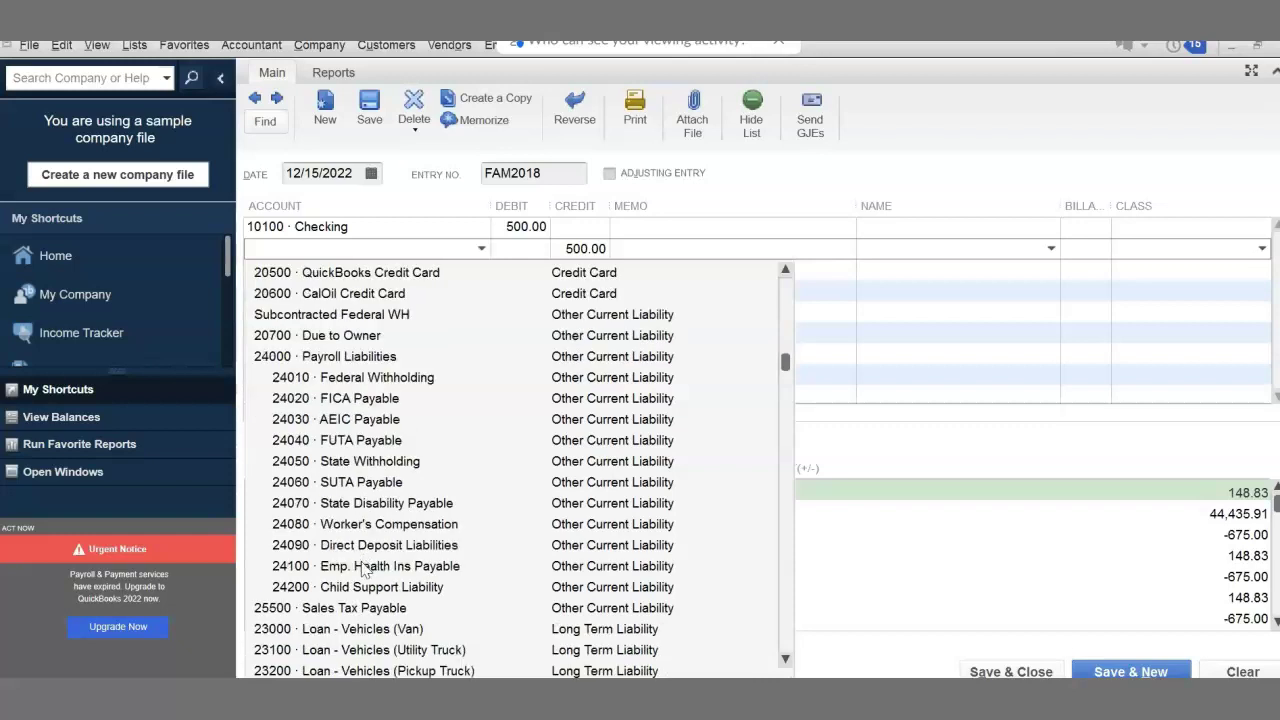
pyautogui.scroll(-1, 367, 568)
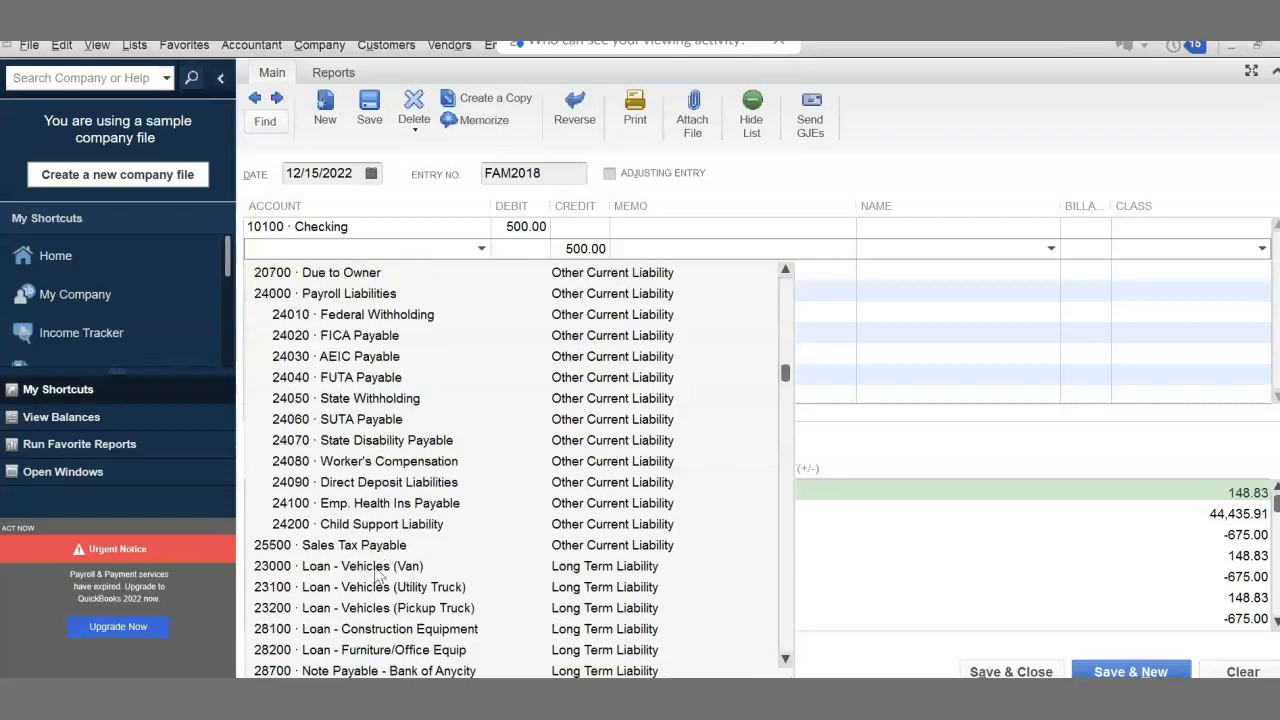
pyautogui.scroll(-1, 355, 588)
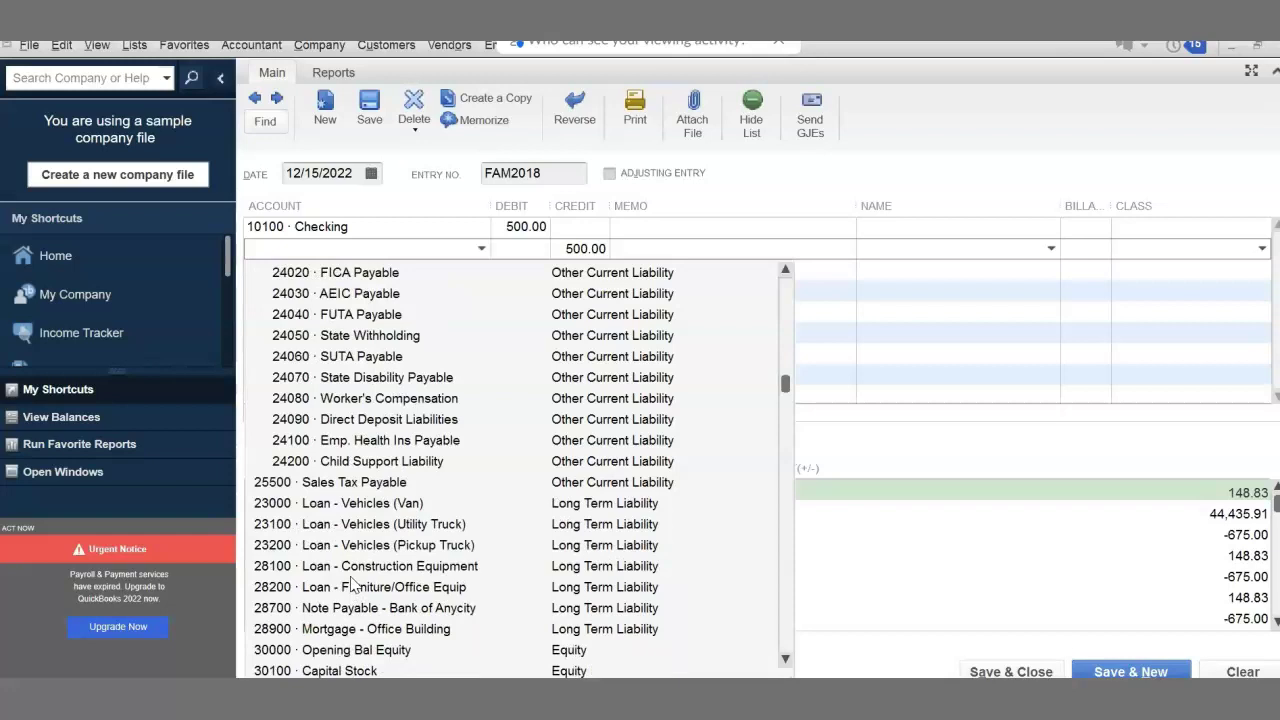
pyautogui.scroll(-1, 353, 582)
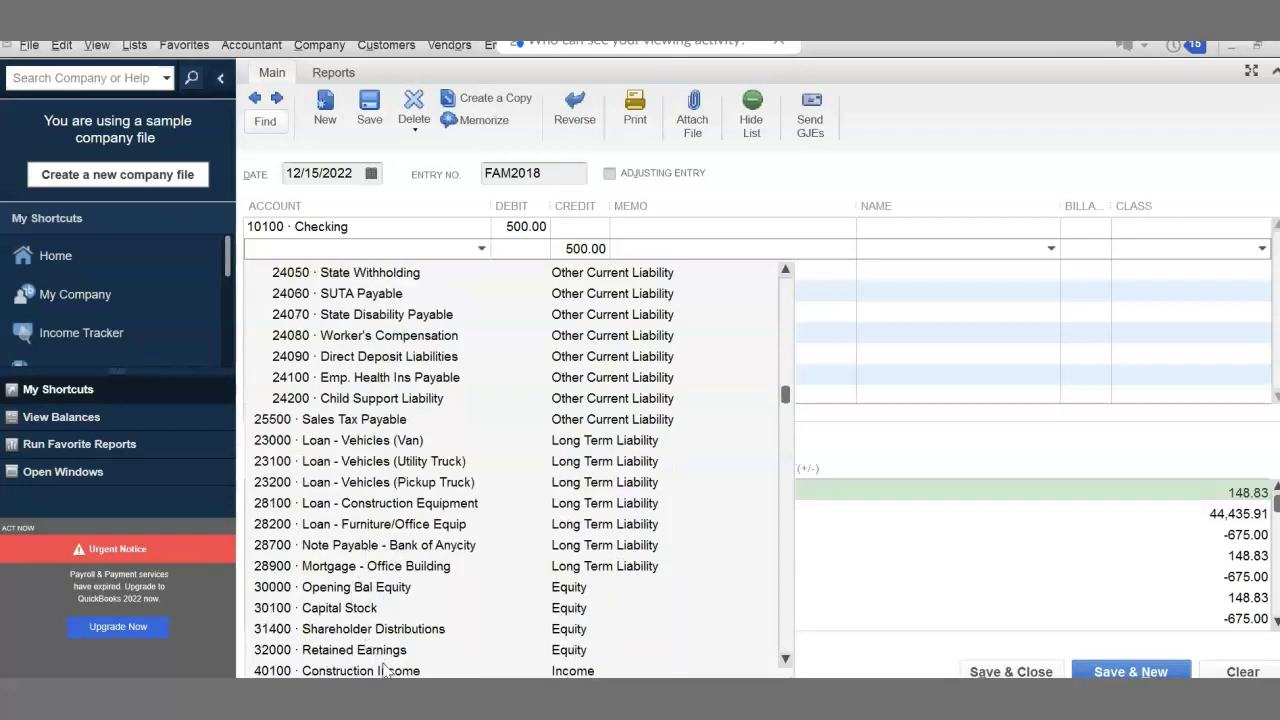
# Recheck the current and long-term liability accounts for one that suits the 500.00 credit.
pyautogui.scroll(2, 383, 630)
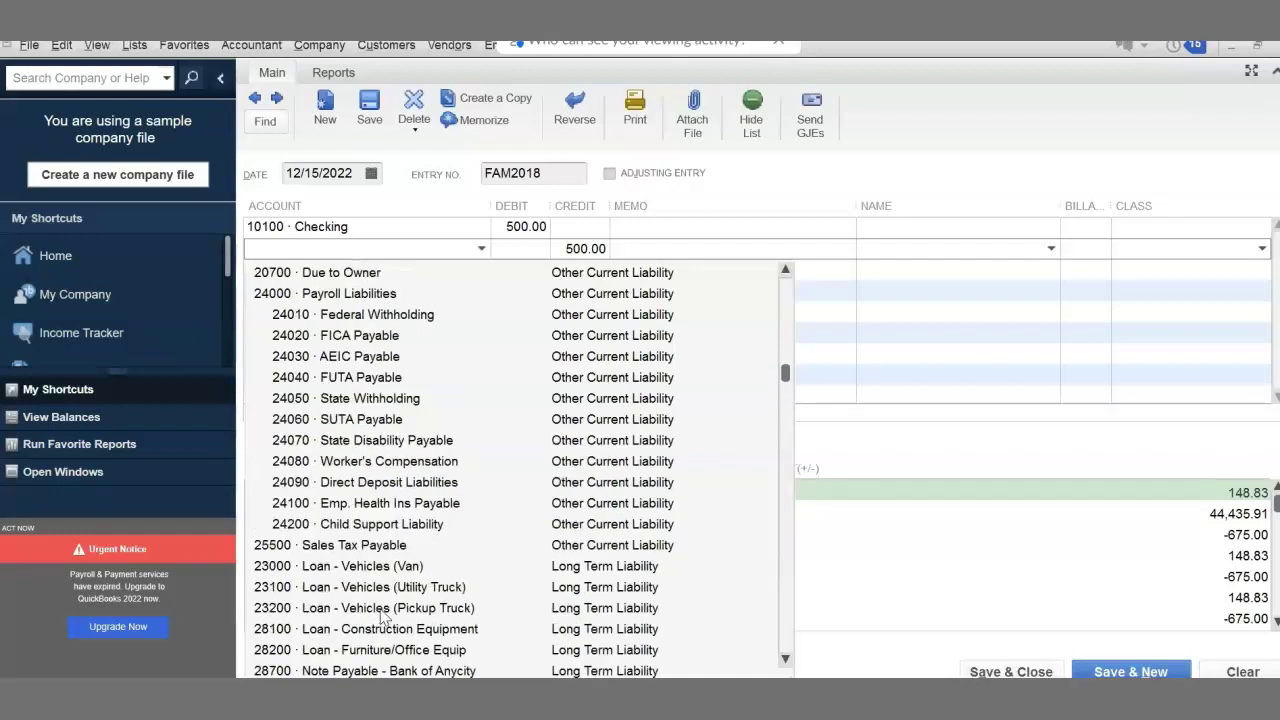
pyautogui.scroll(1, 384, 614)
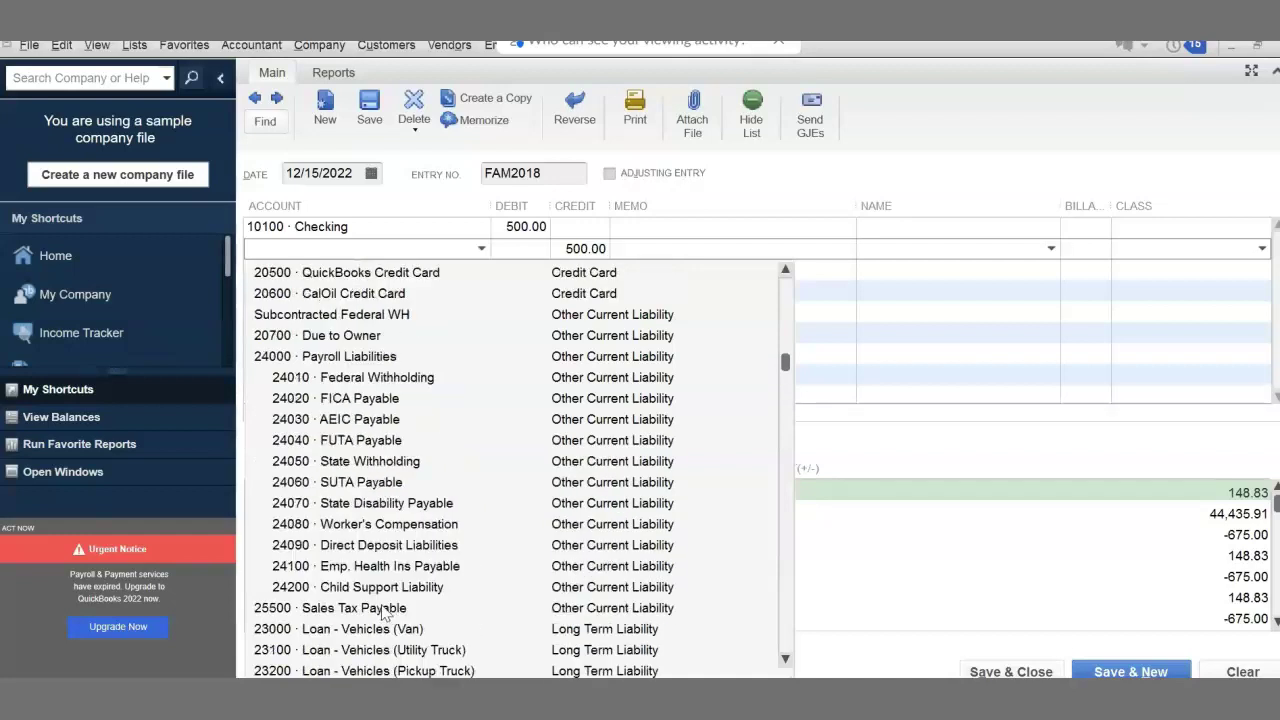
pyautogui.scroll(1, 384, 612)
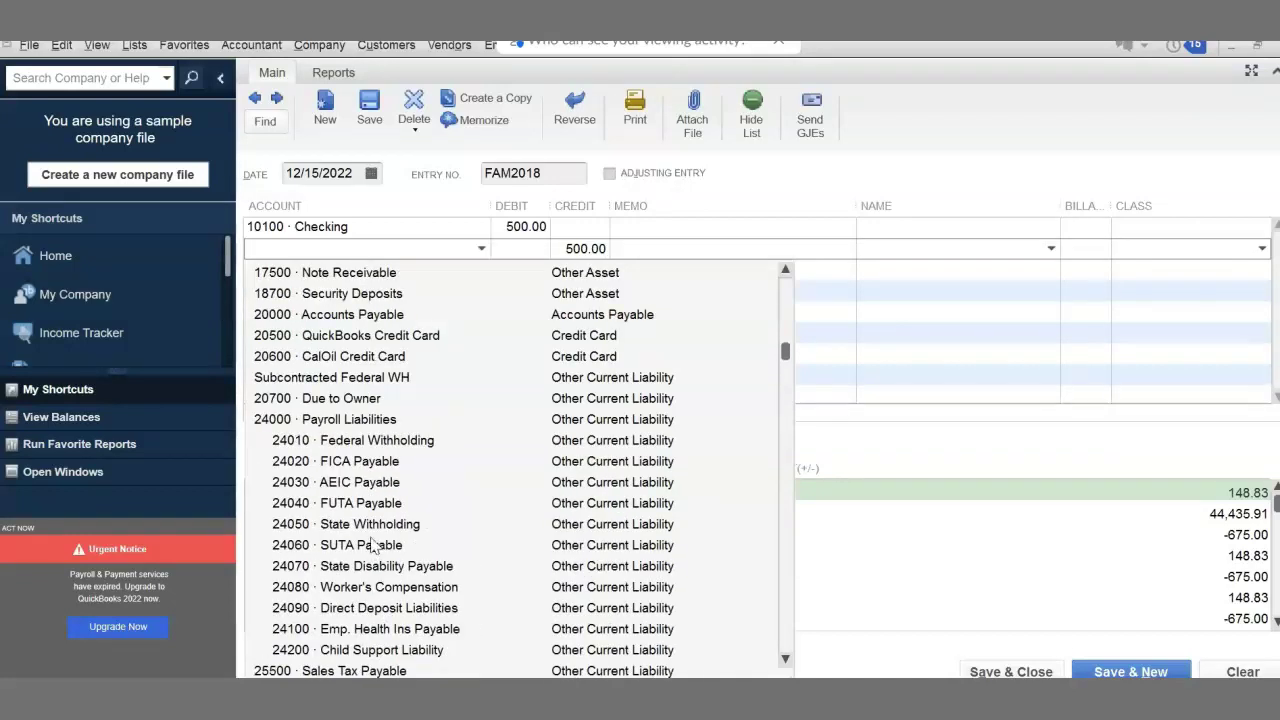
pyautogui.scroll(1, 372, 545)
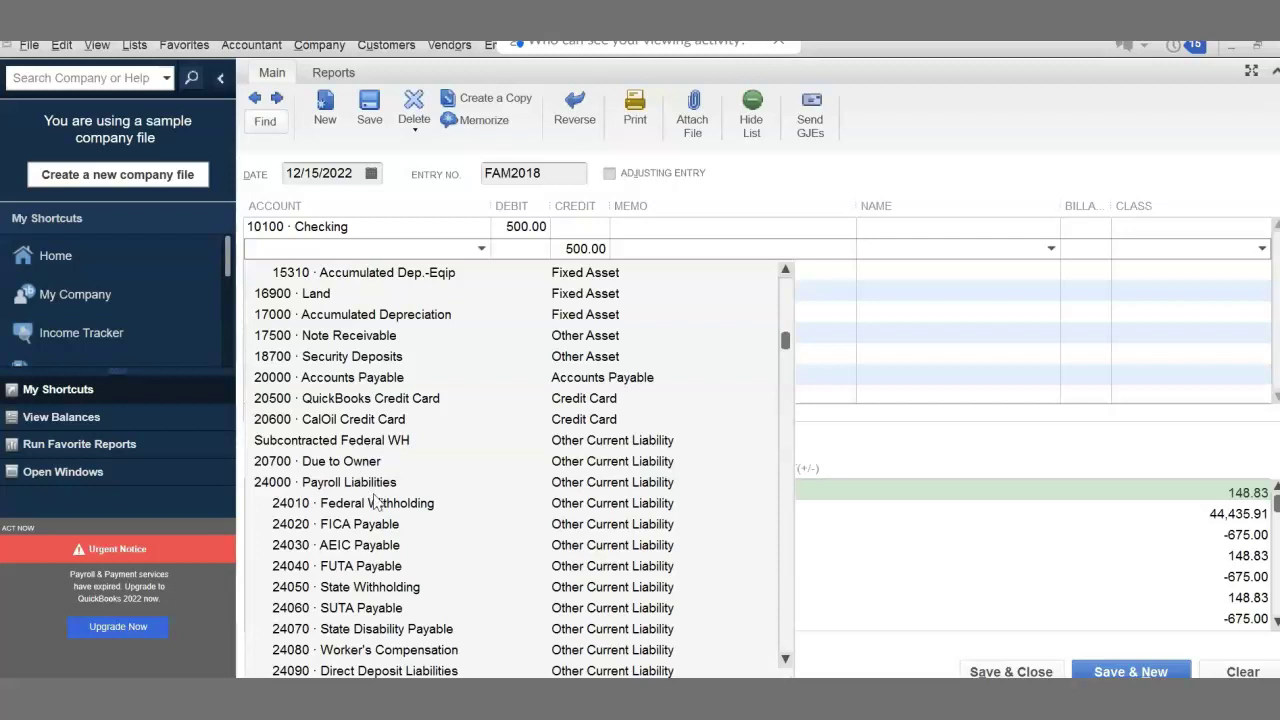
pyautogui.scroll(-1, 383, 515)
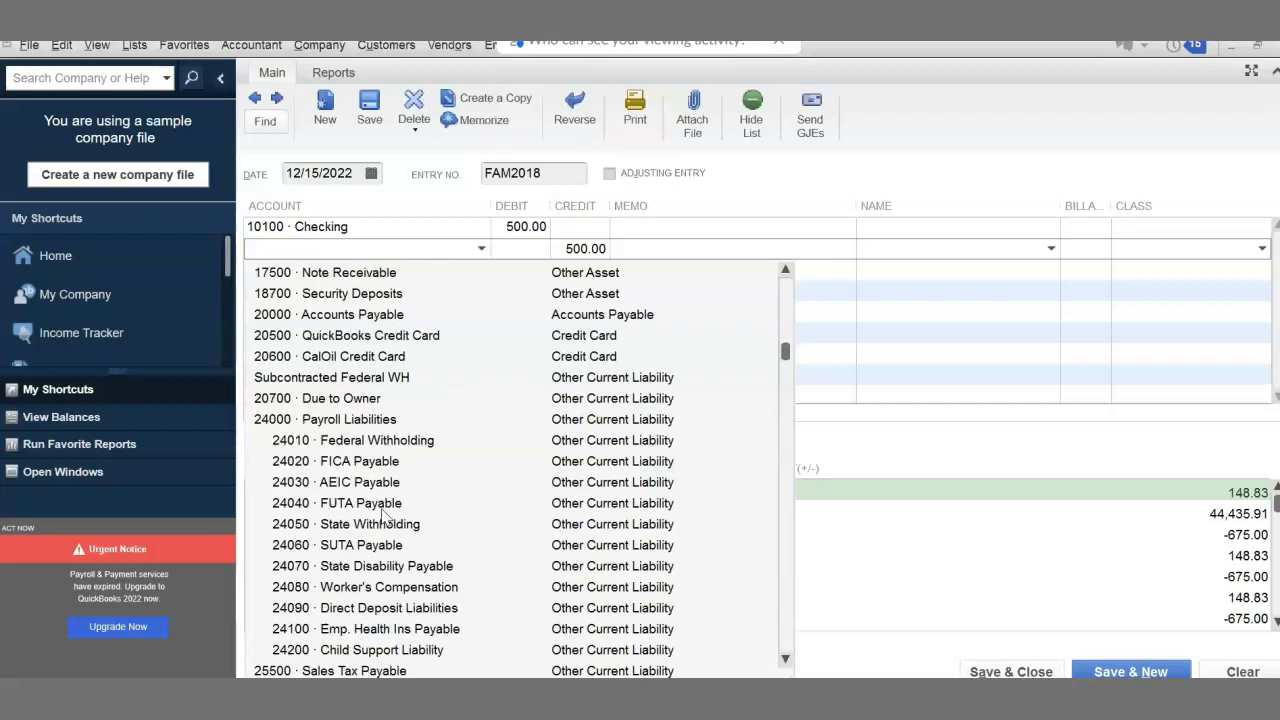
pyautogui.scroll(-1, 383, 516)
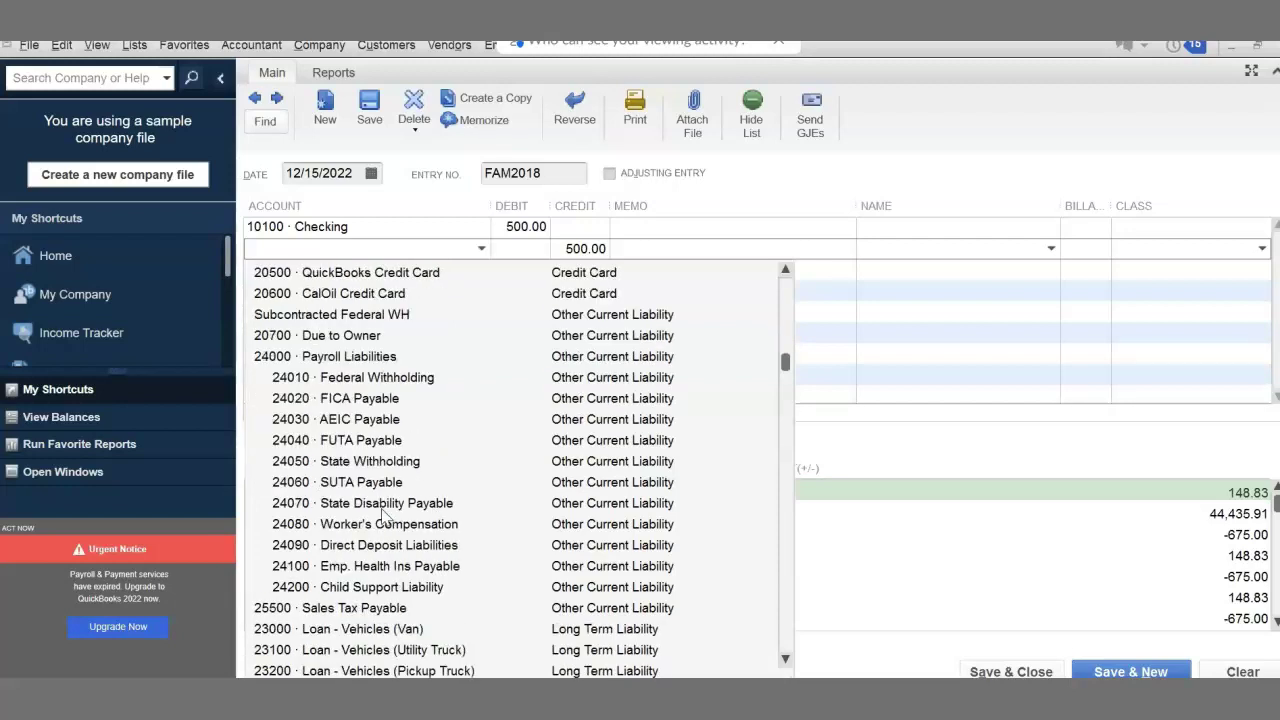
pyautogui.scroll(-1, 383, 516)
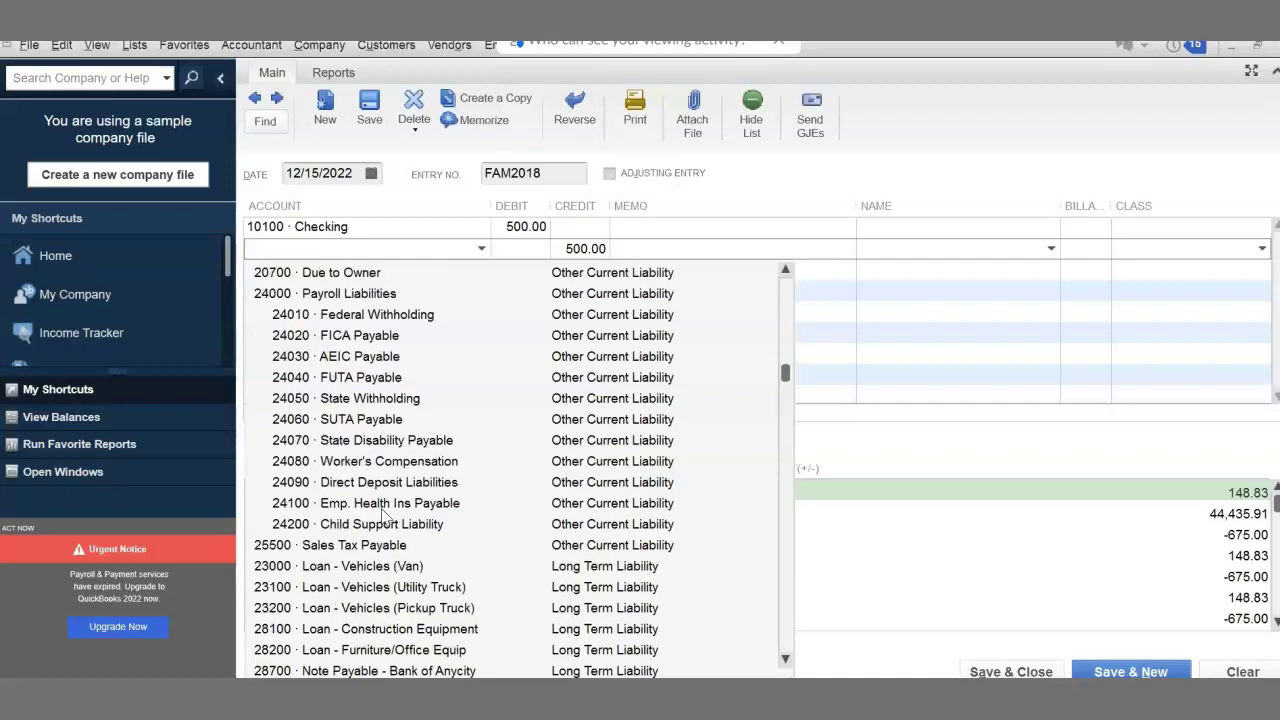
pyautogui.scroll(-2, 383, 516)
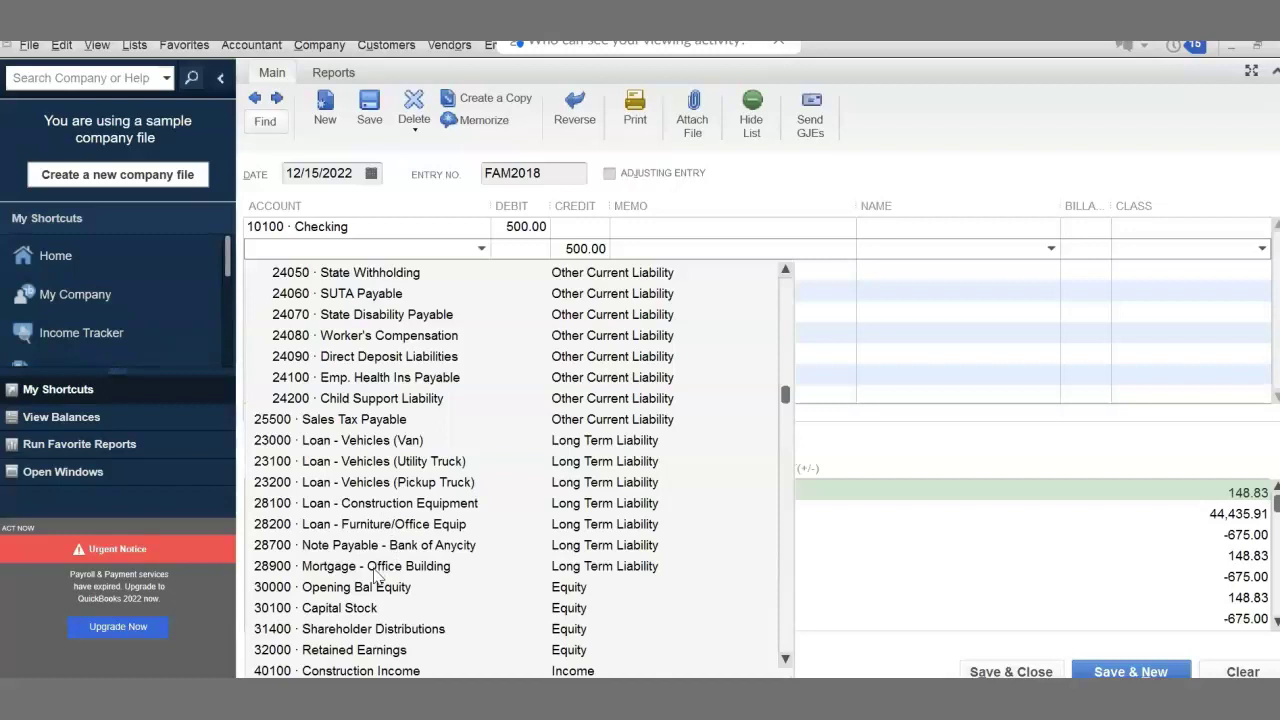
# Look through the remaining equity, income, Cost of Goods Sold and expense accounts, and return to the start of the list.
pyautogui.scroll(-1, 377, 574)
pyautogui.scroll(3, 377, 572)
pyautogui.scroll(-13, 385, 568)
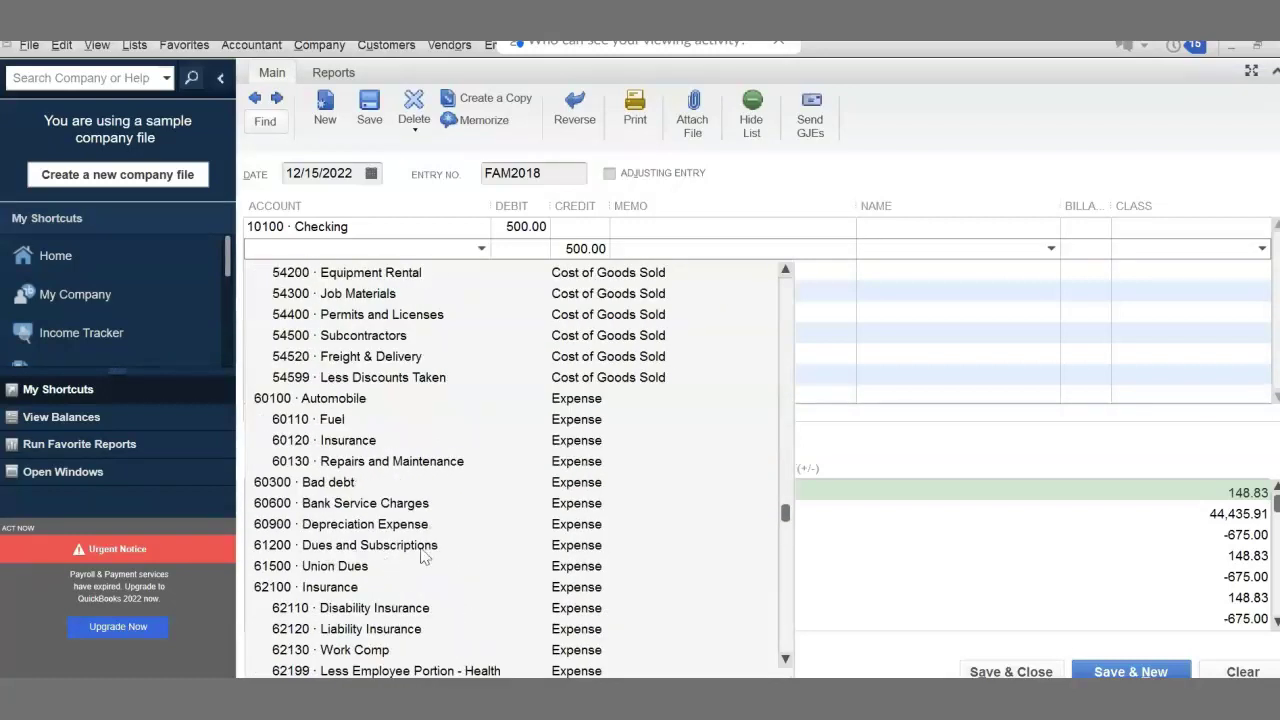
pyautogui.moveTo(786, 518); pyautogui.dragTo(800, 650)
pyautogui.scroll(-5, 800, 650)
pyautogui.scroll(13, 797, 563)
pyautogui.scroll(10, 771, 390)
pyautogui.scroll(5, 770, 325)
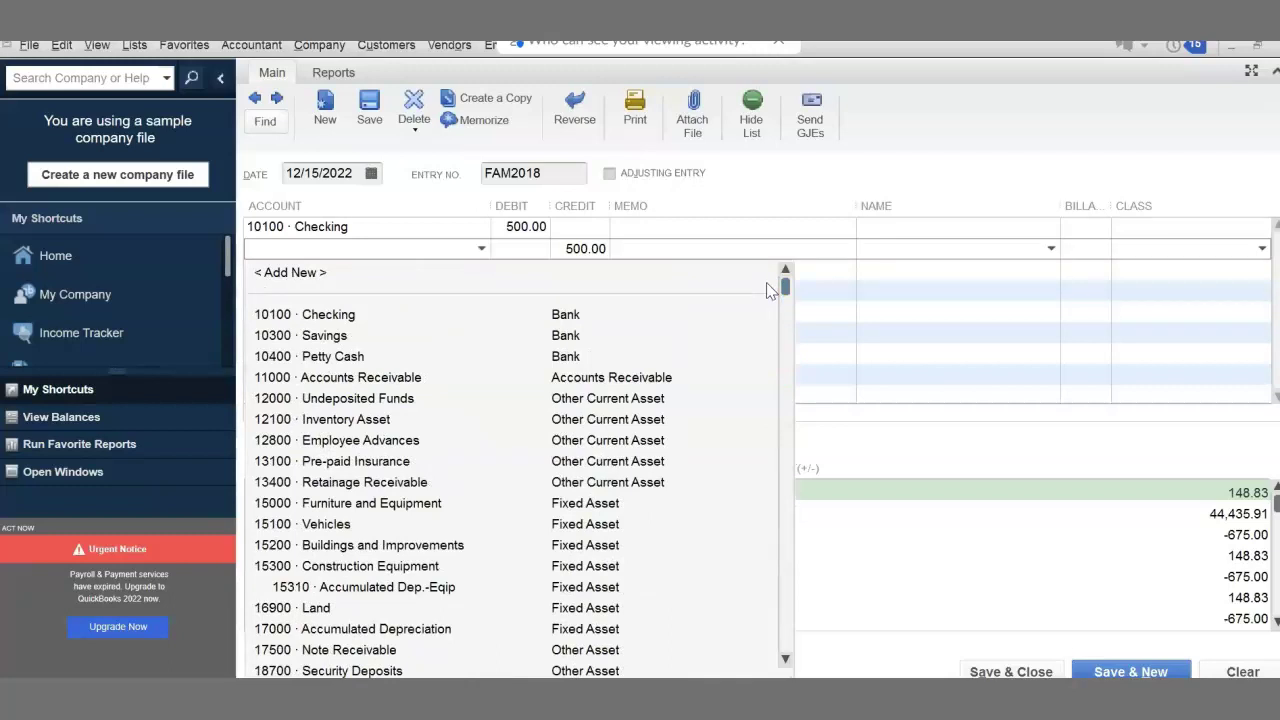
# Start adding a new account for the credit line with the account type Other Current Liability.
pyautogui.click(305, 275)
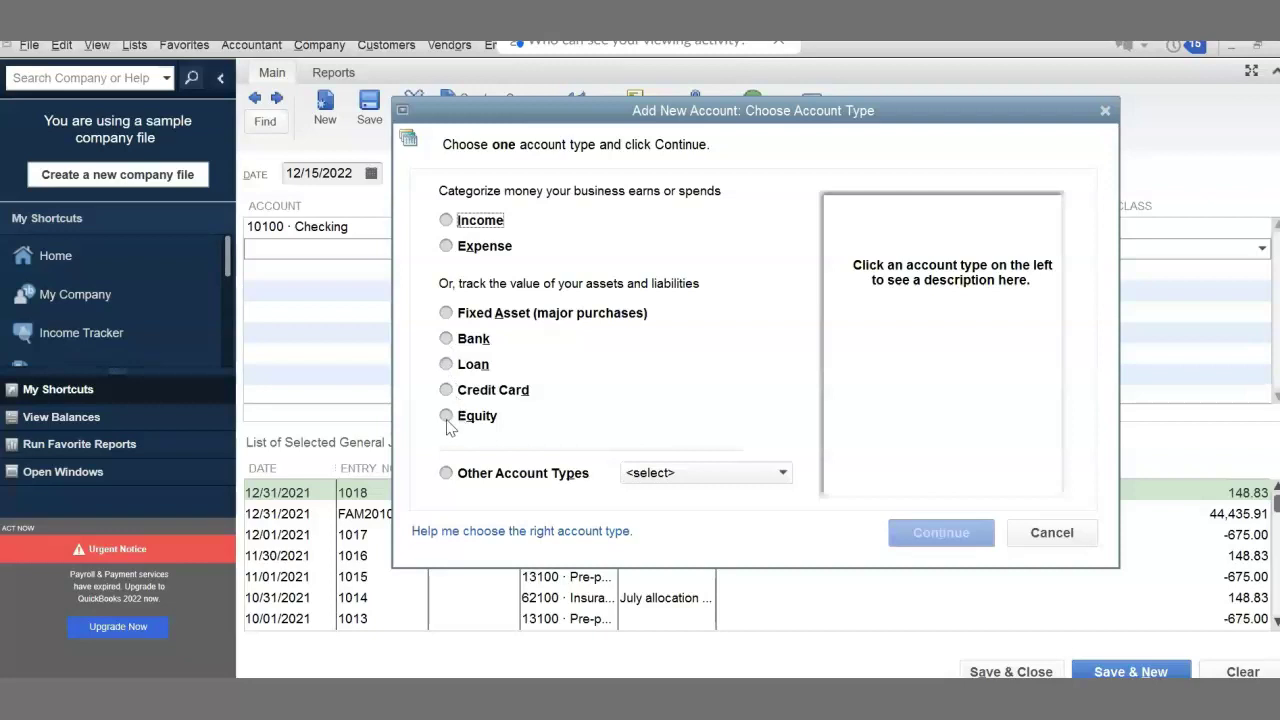
pyautogui.click(446, 473)
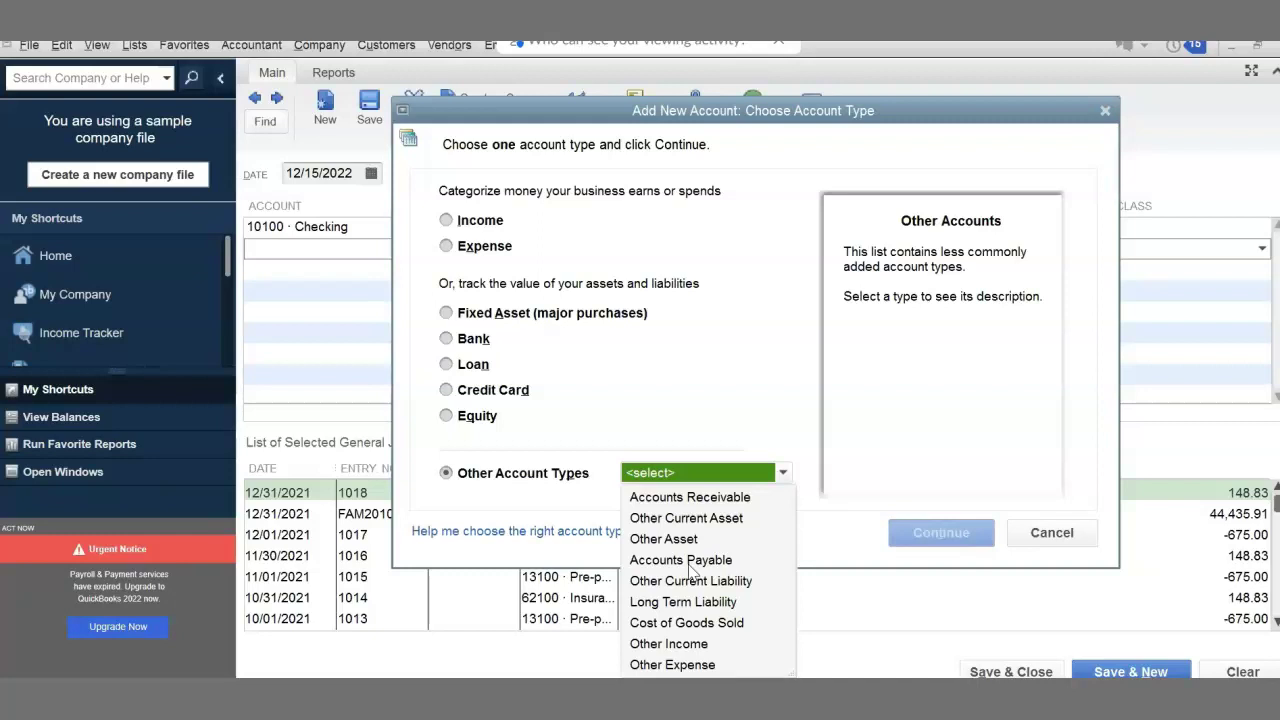
pyautogui.click(695, 582)
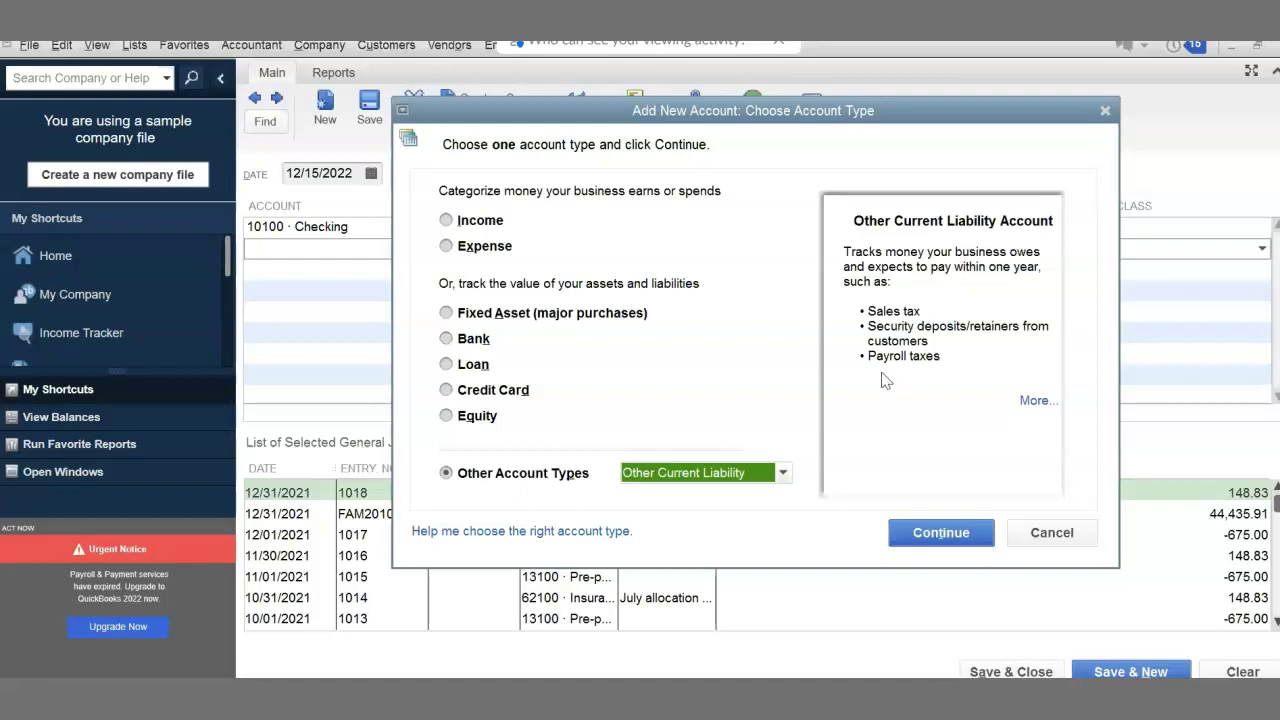
pyautogui.click(934, 540)
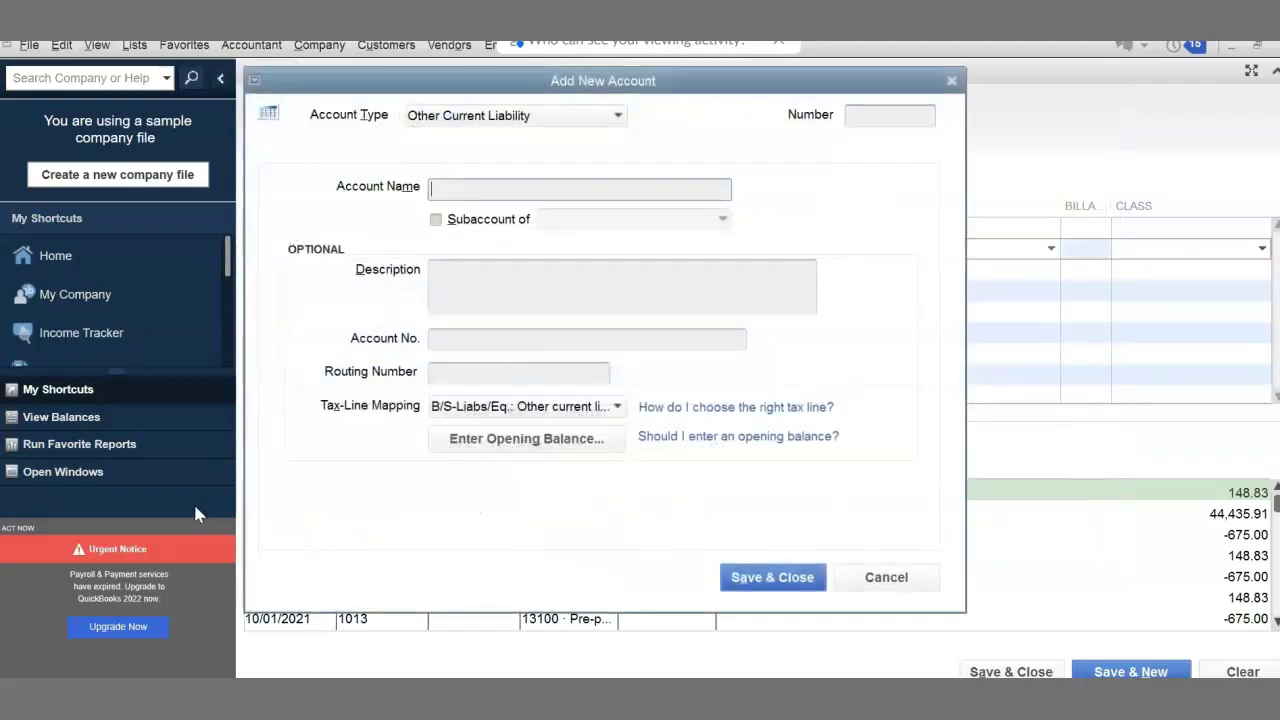
# Name the new account Unearned Revenue and enter 20350 as its Account No.
pyautogui.write('Unearned Revenue')
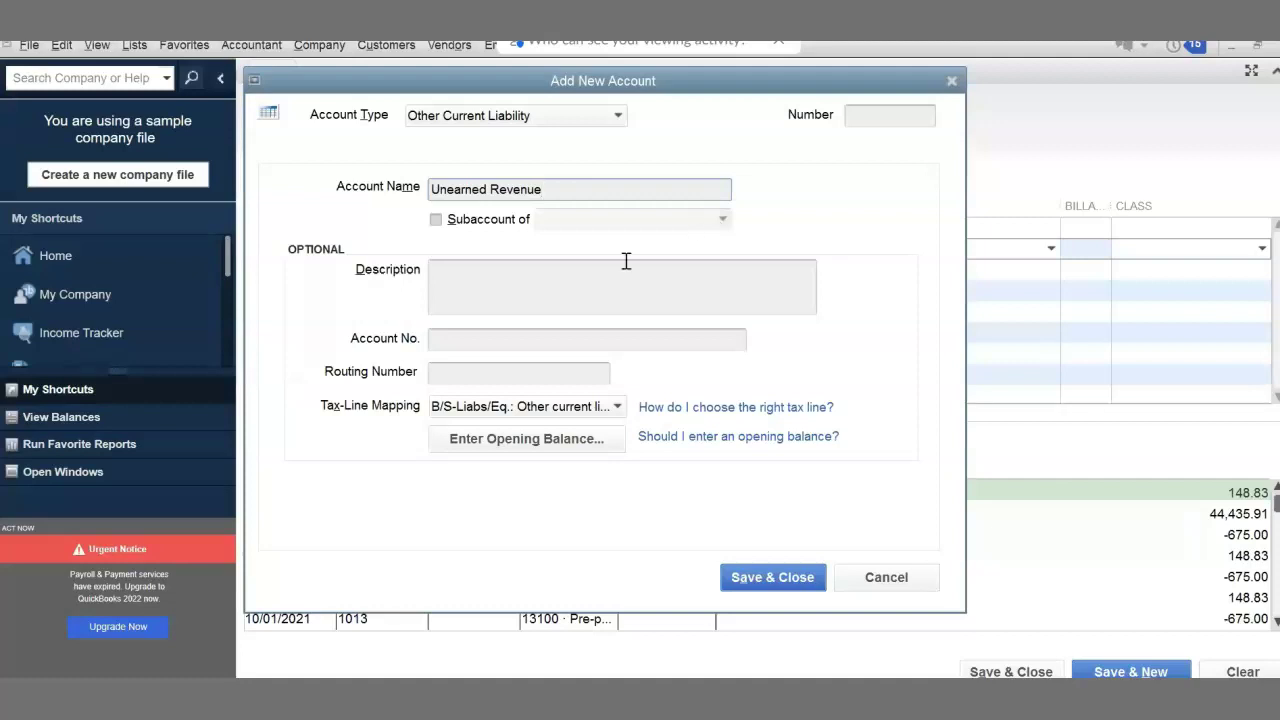
pyautogui.click(469, 280)
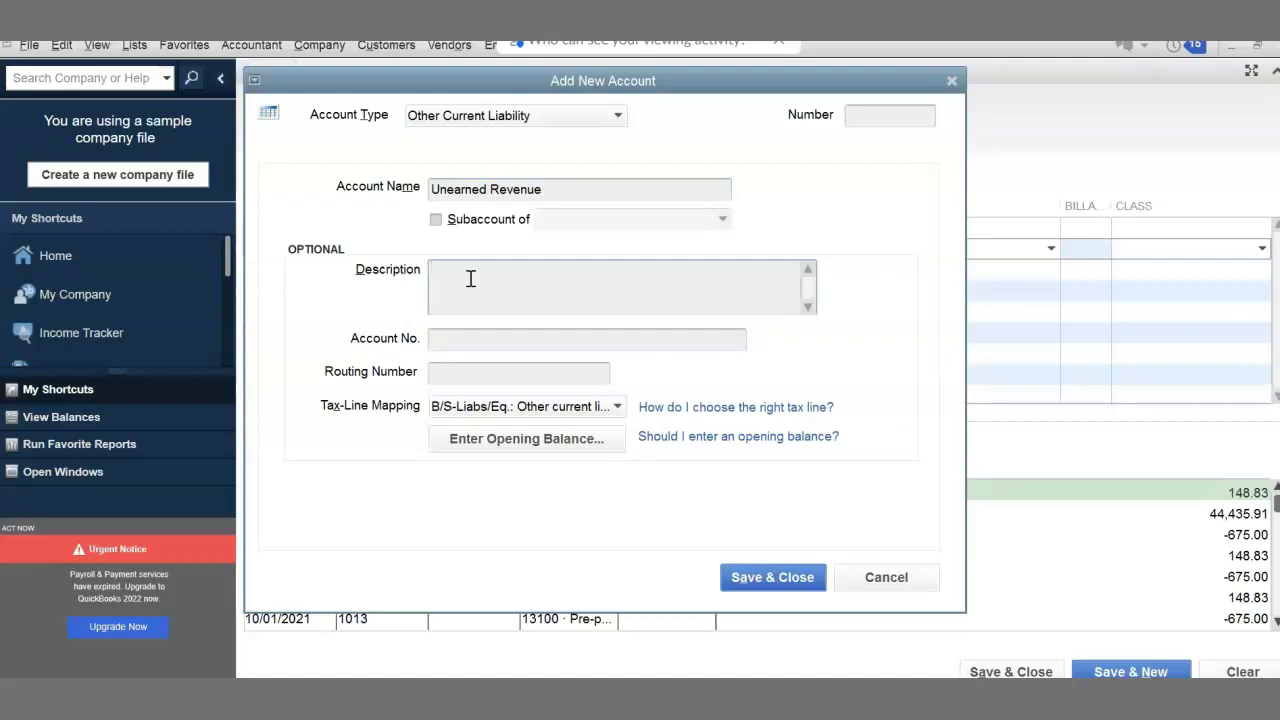
pyautogui.click(462, 347)
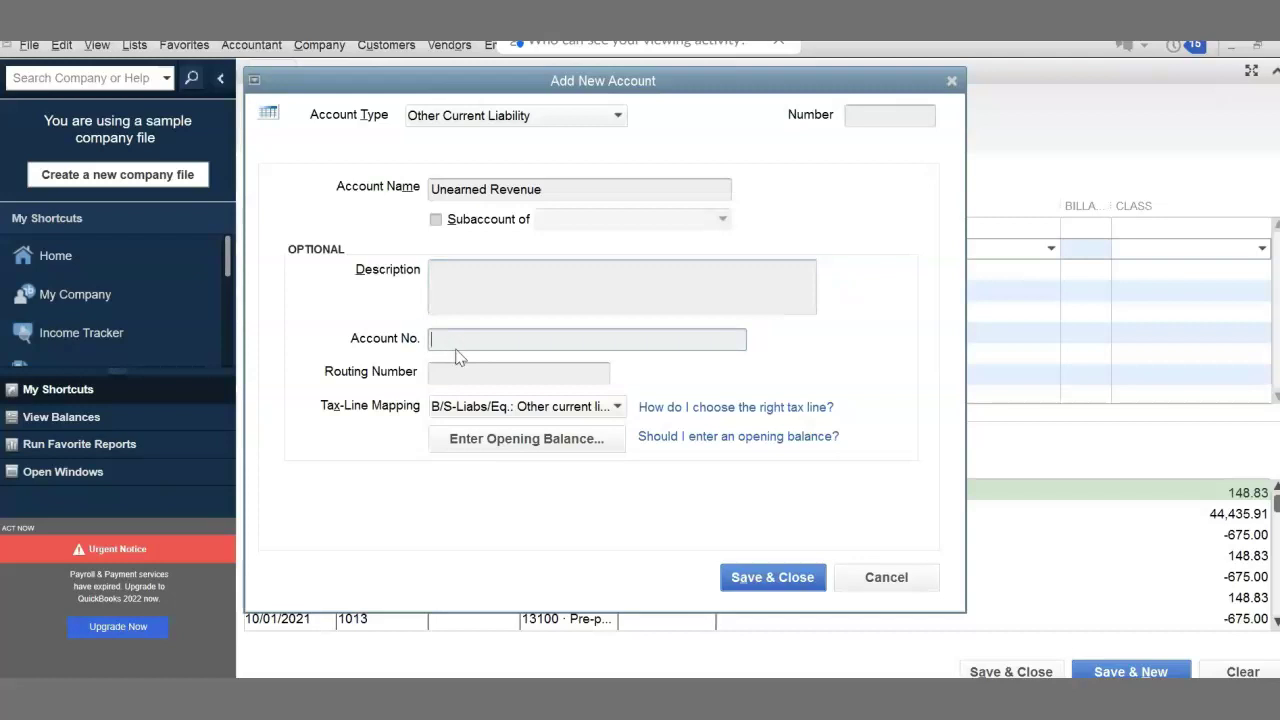
pyautogui.write('20350')
# Clear the new account's optional Account No. and set its Number to 20350 instead.
pyautogui.moveTo(750, 90); pyautogui.dragTo(1064, 123)
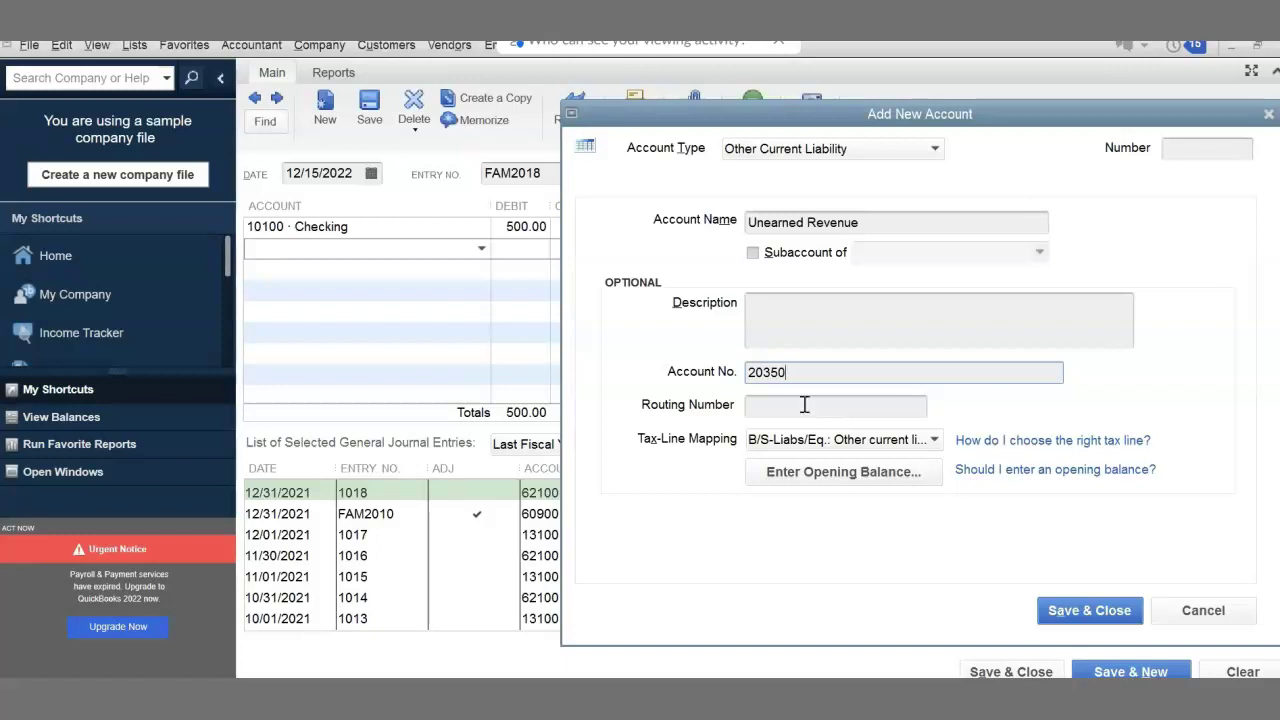
pyautogui.moveTo(800, 372); pyautogui.dragTo(727, 380)
pyautogui.press('BackSpace')
pyautogui.click(1197, 147)
pyautogui.write('20350')
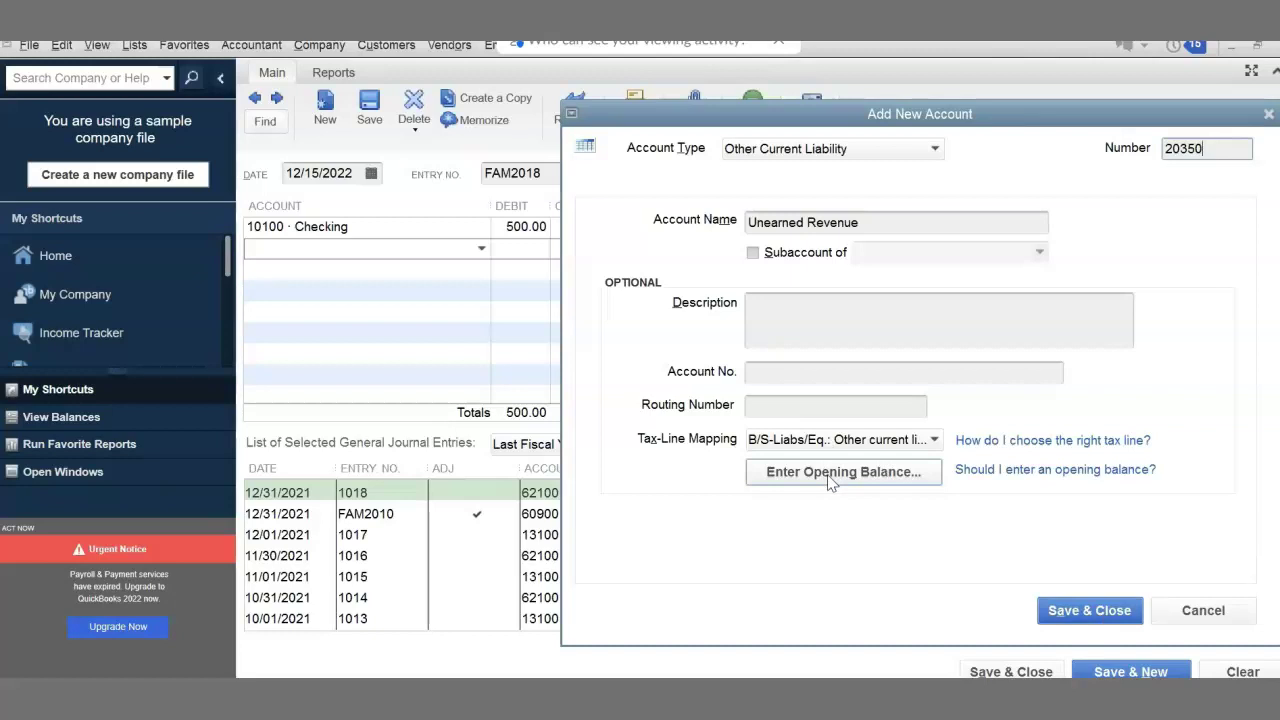
# Save the new Unearned Revenue account for the entry's credit line and check its place in the account list.
pyautogui.click(1072, 610)
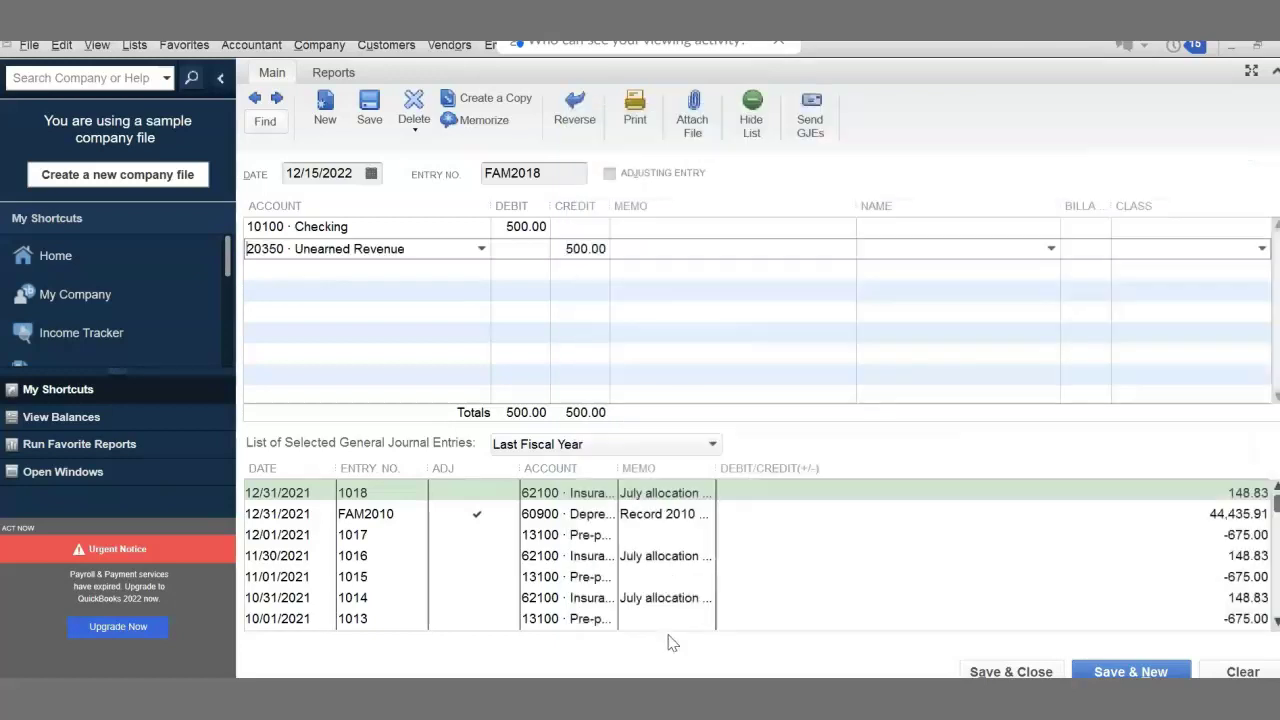
pyautogui.click(481, 250)
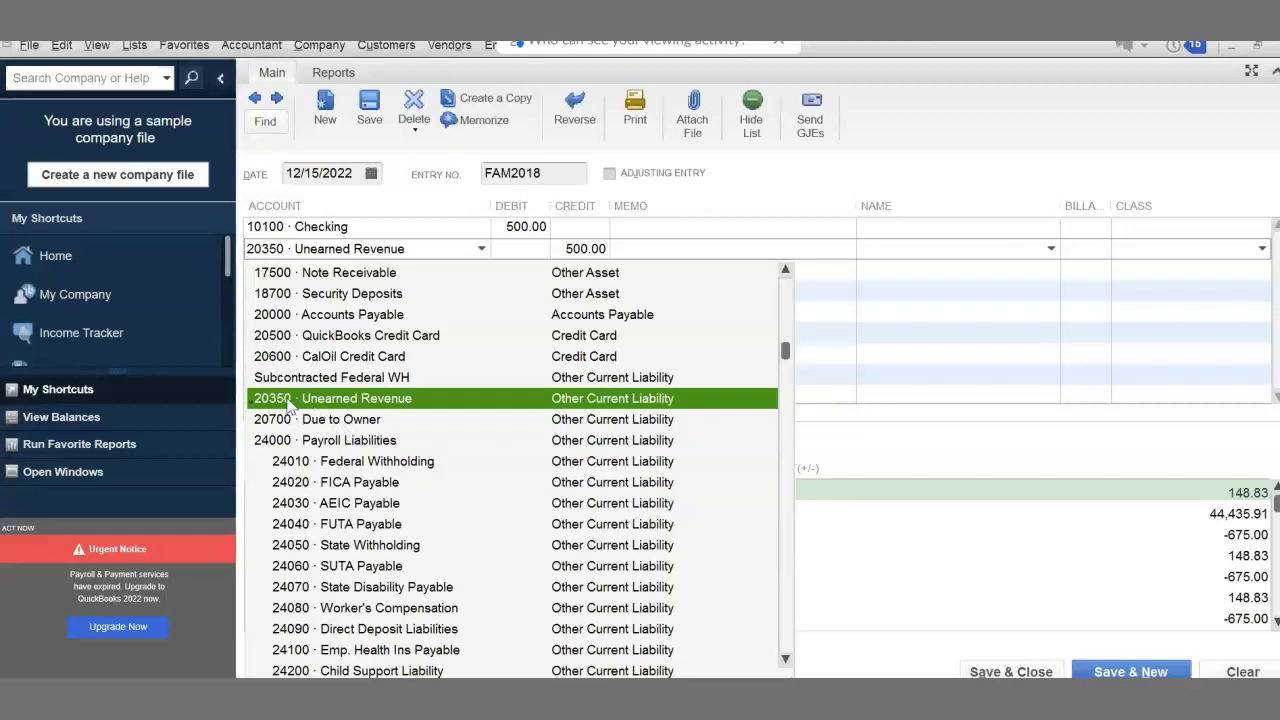
pyautogui.scroll(1, 305, 385)
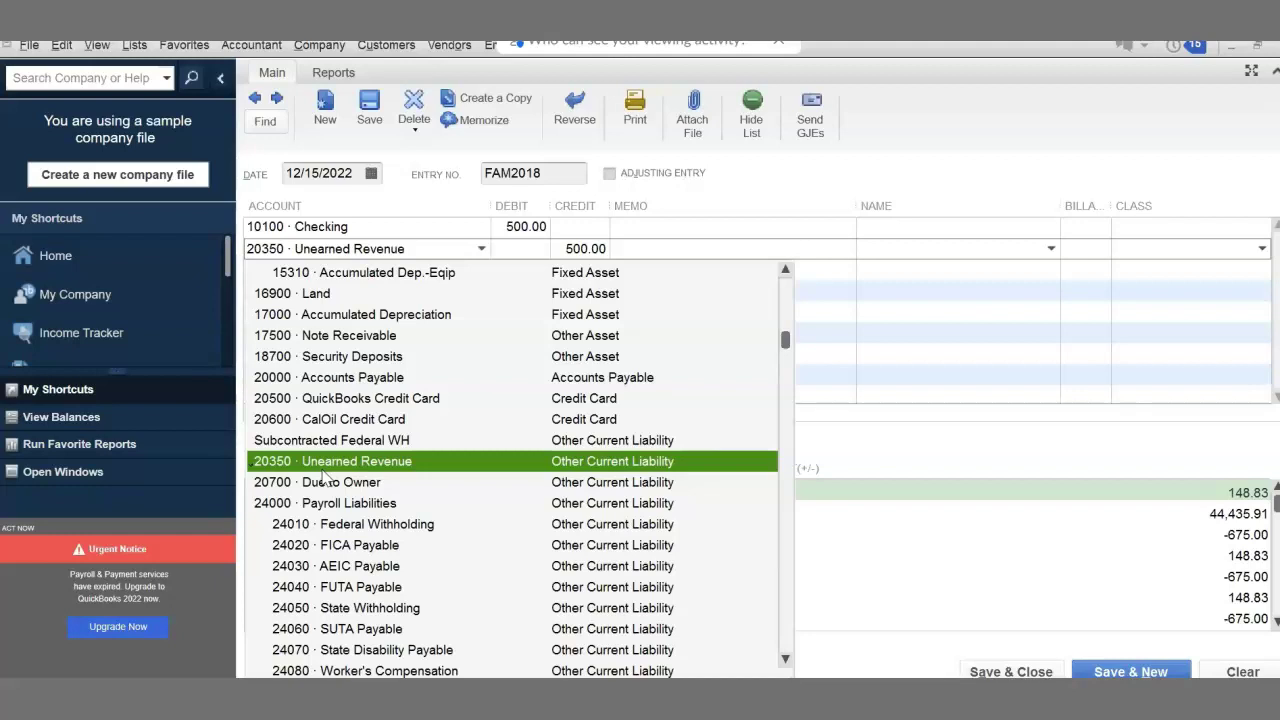
# Open journal entry 1016 from the last fiscal year and look through the entries before it.
pyautogui.click(857, 555)
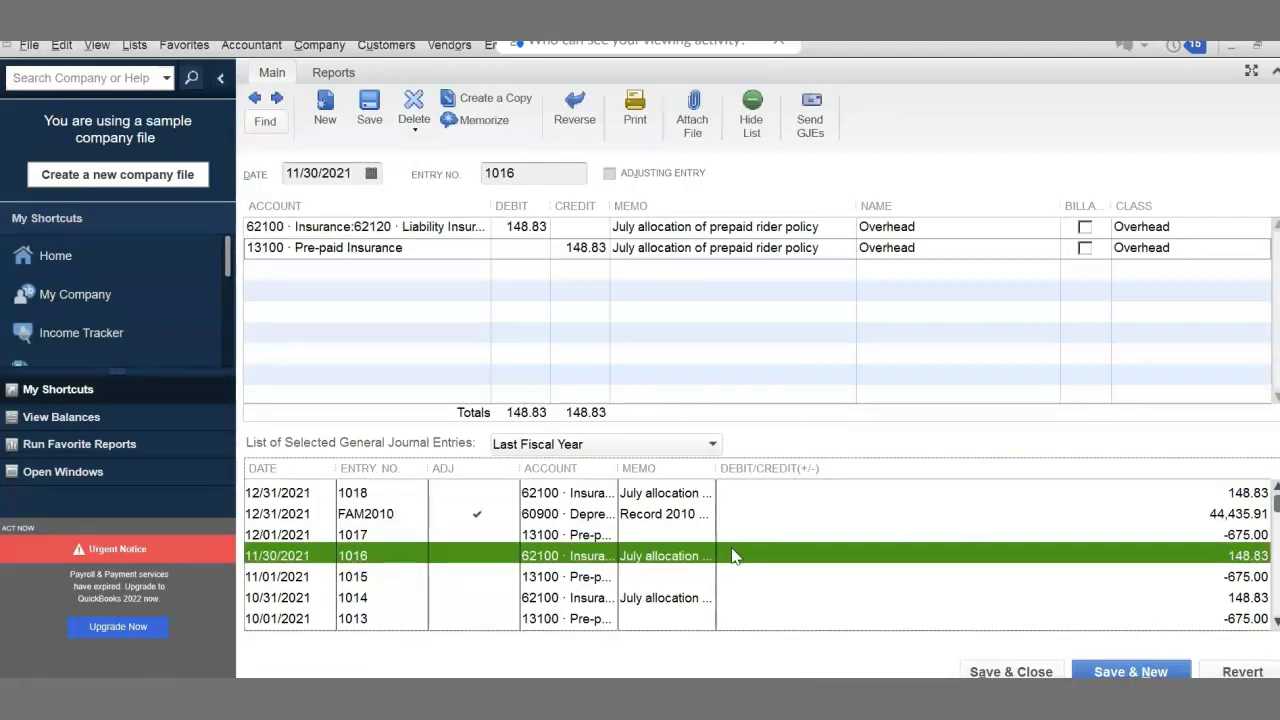
pyautogui.click(962, 665)
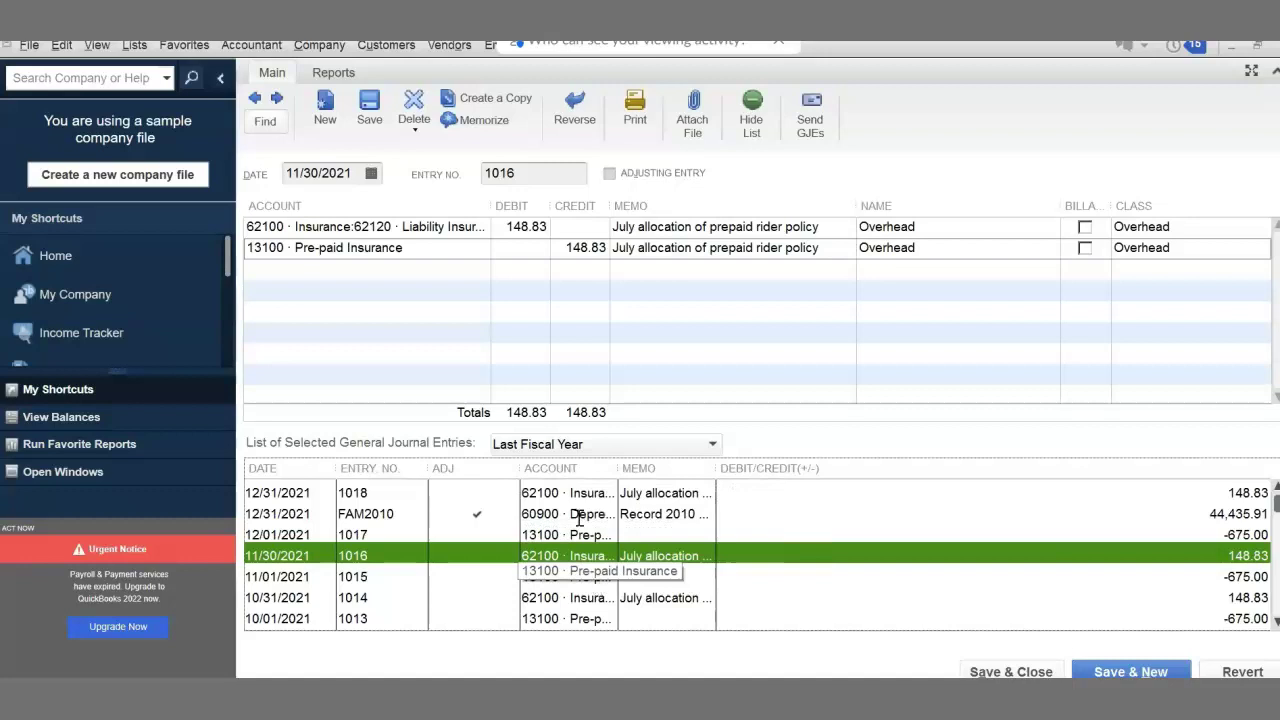
pyautogui.click(258, 106)
pyautogui.click(258, 106)
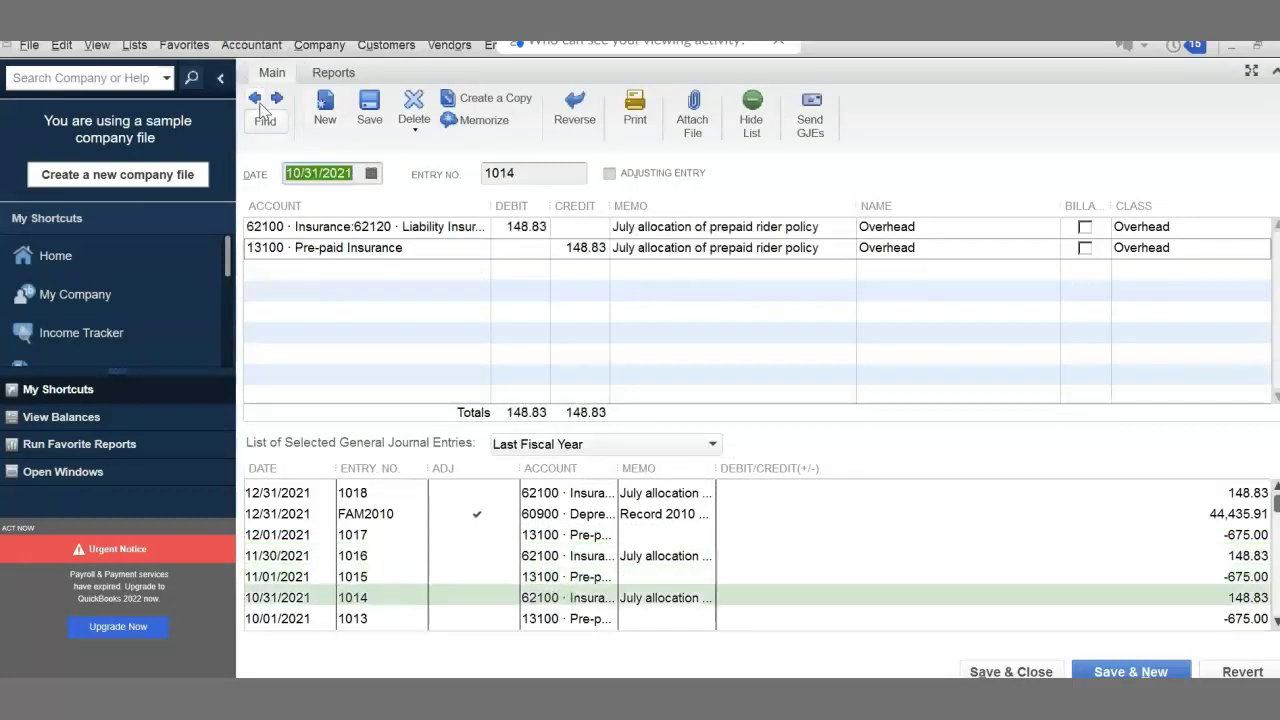
pyautogui.click(258, 106)
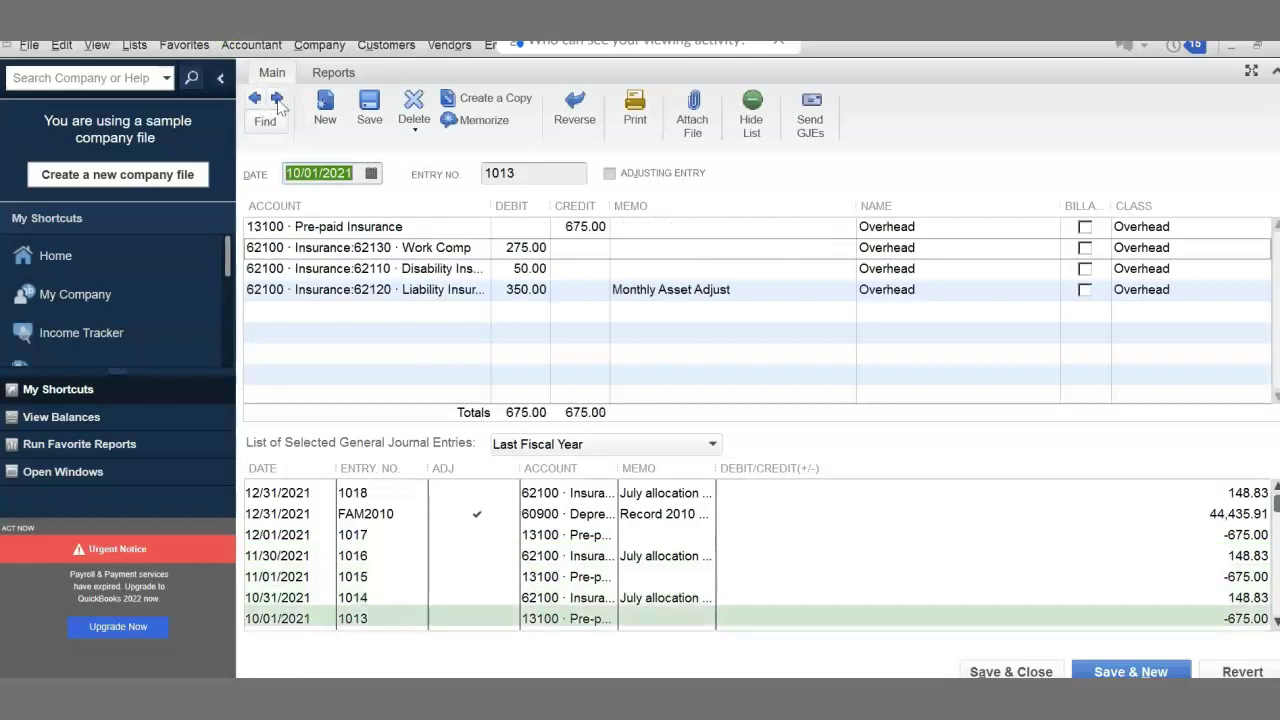
pyautogui.click(278, 103)
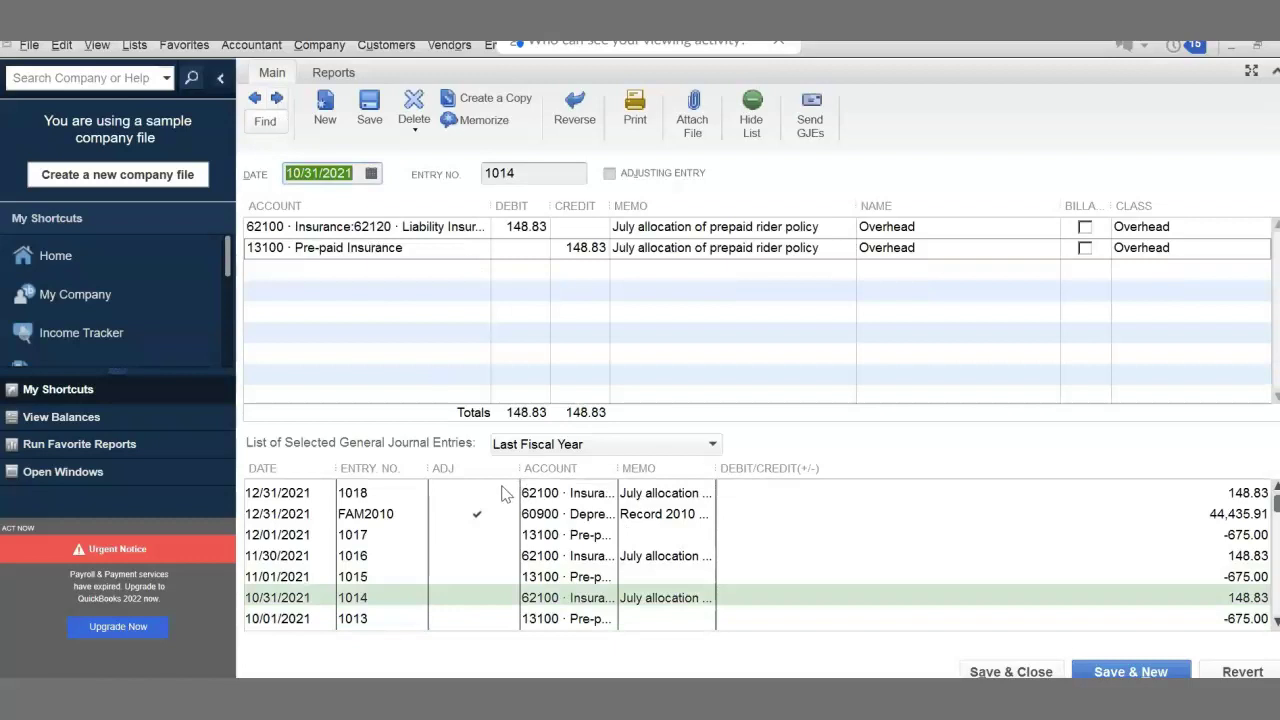
pyautogui.click(371, 174)
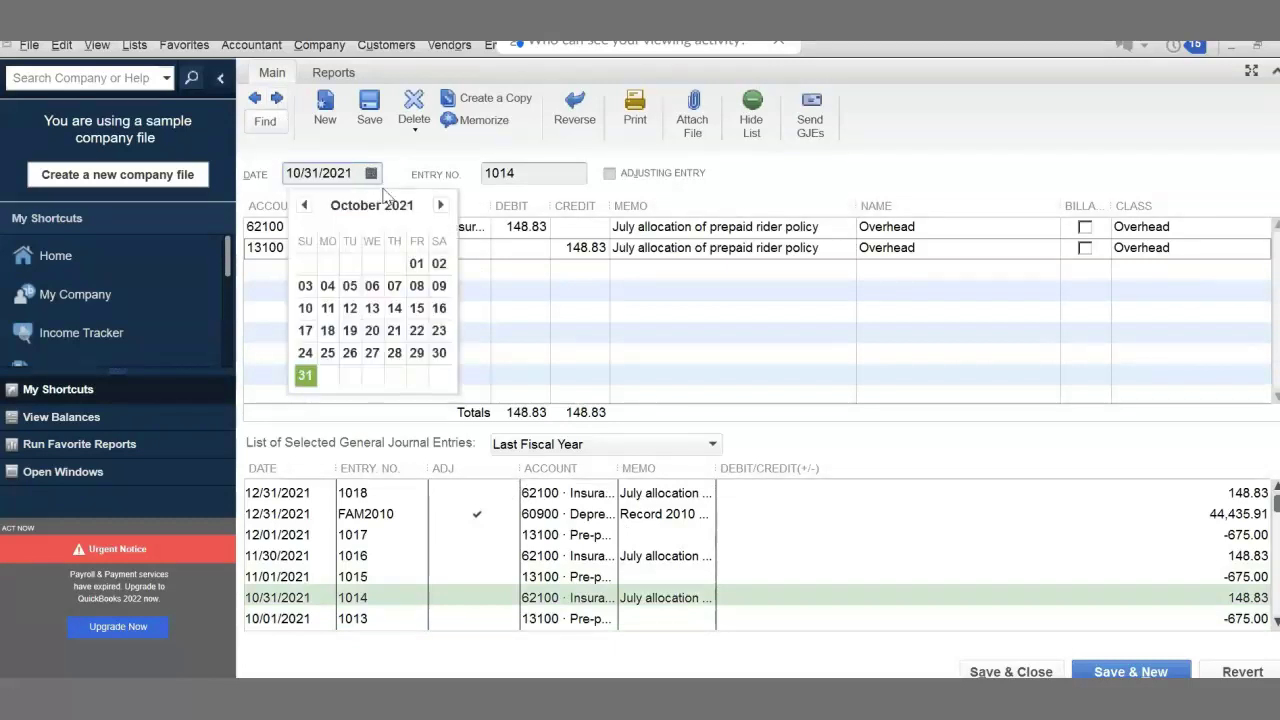
pyautogui.click(440, 205)
pyautogui.click(441, 206)
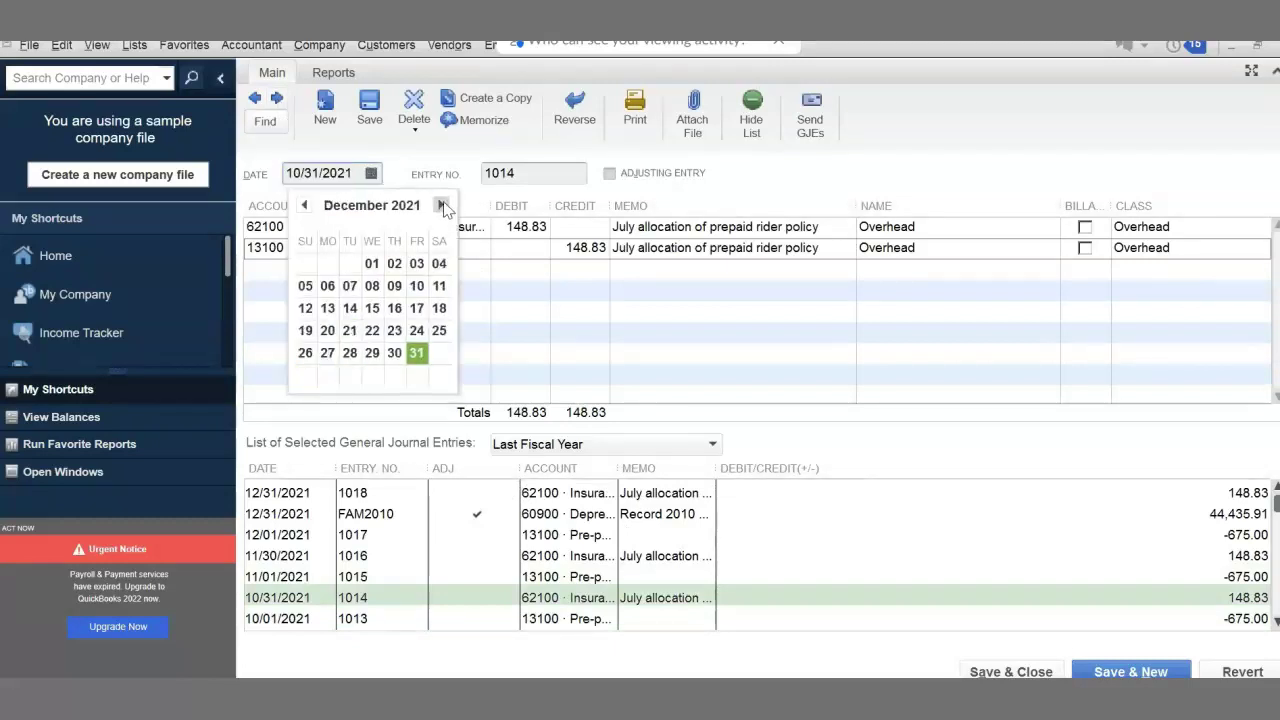
pyautogui.click(441, 206)
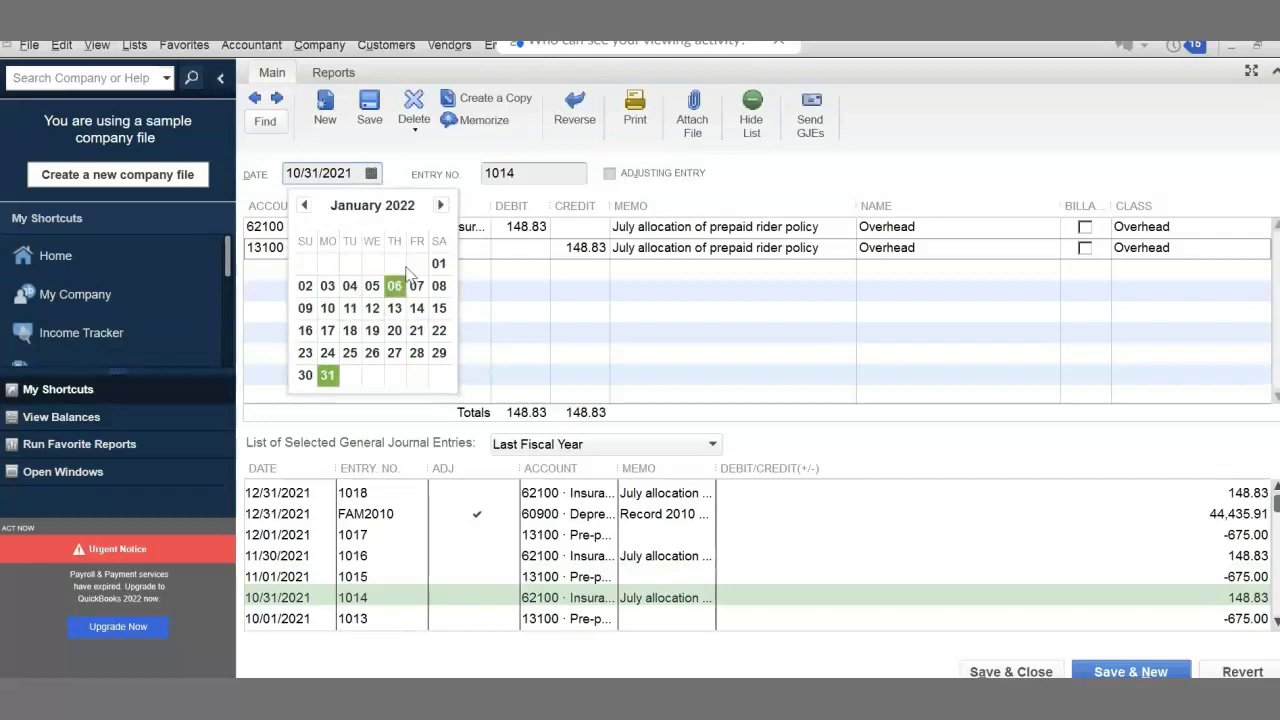
pyautogui.doubleClick(441, 206)
pyautogui.click(441, 206)
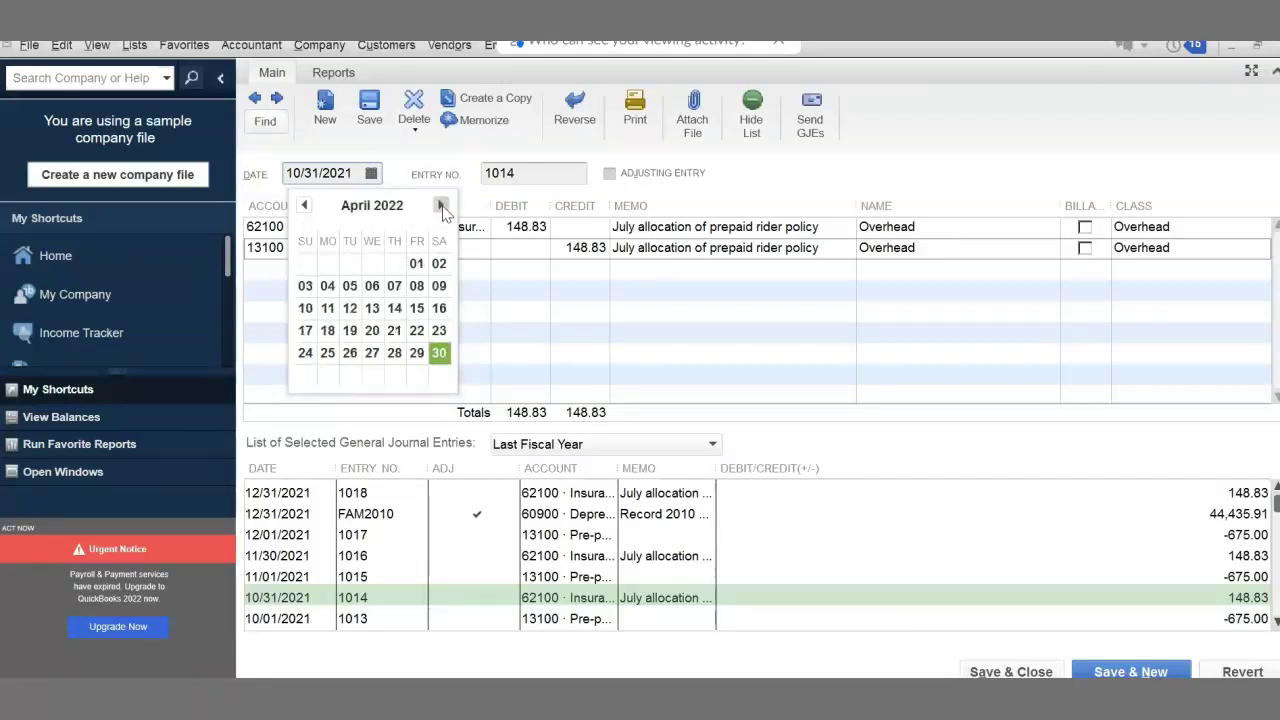
pyautogui.click(441, 206)
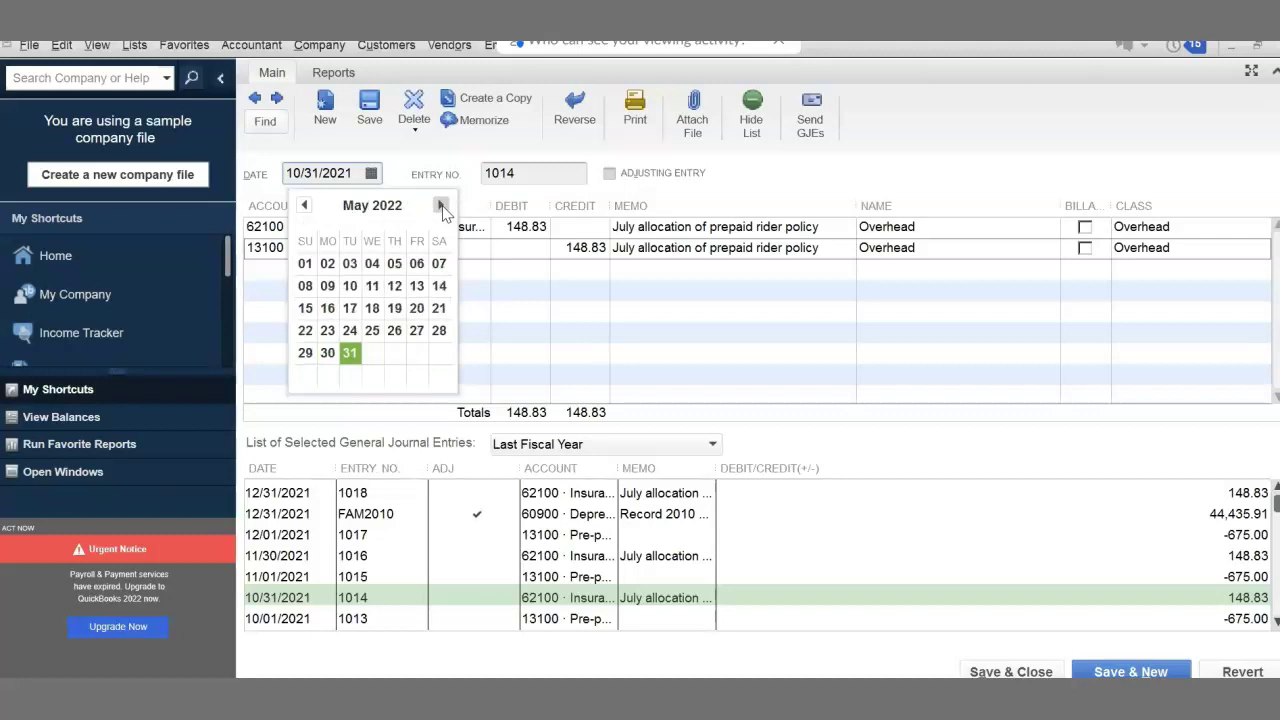
pyautogui.click(441, 206)
pyautogui.click(441, 206)
pyautogui.doubleClick(441, 206)
pyautogui.click(441, 206)
pyautogui.click(441, 206)
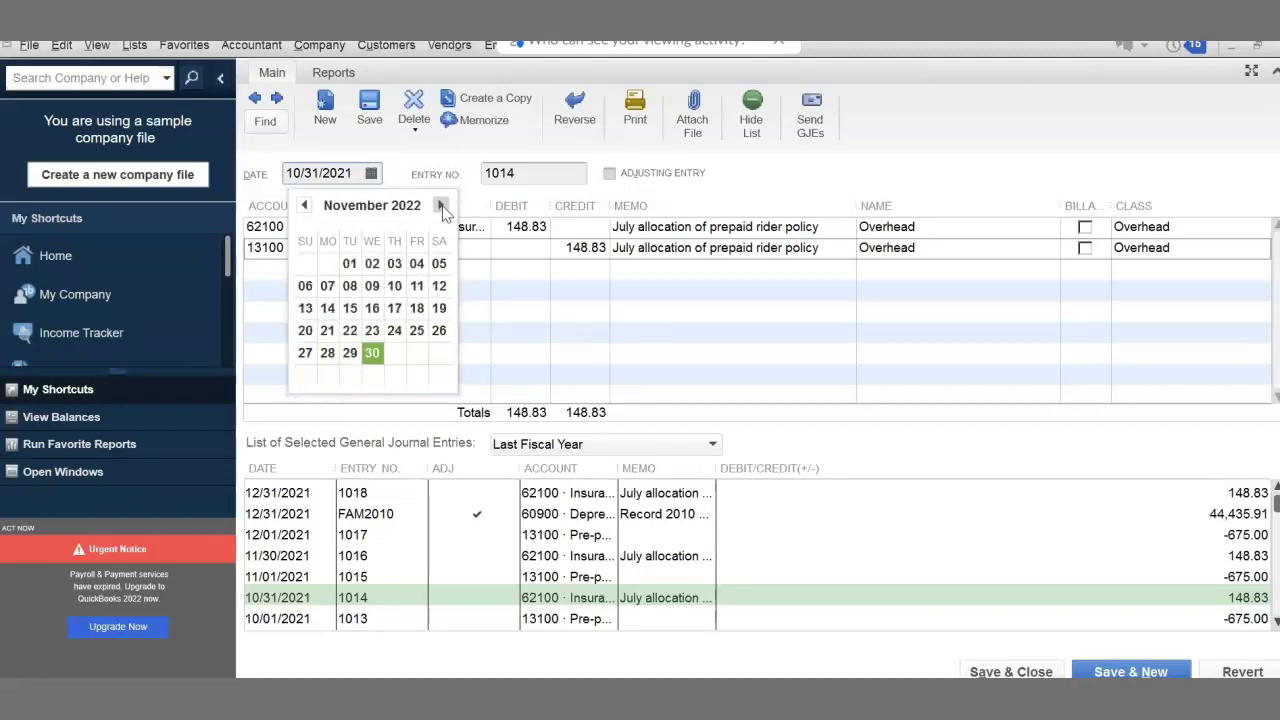
pyautogui.click(441, 206)
pyautogui.click(441, 206)
pyautogui.click(304, 206)
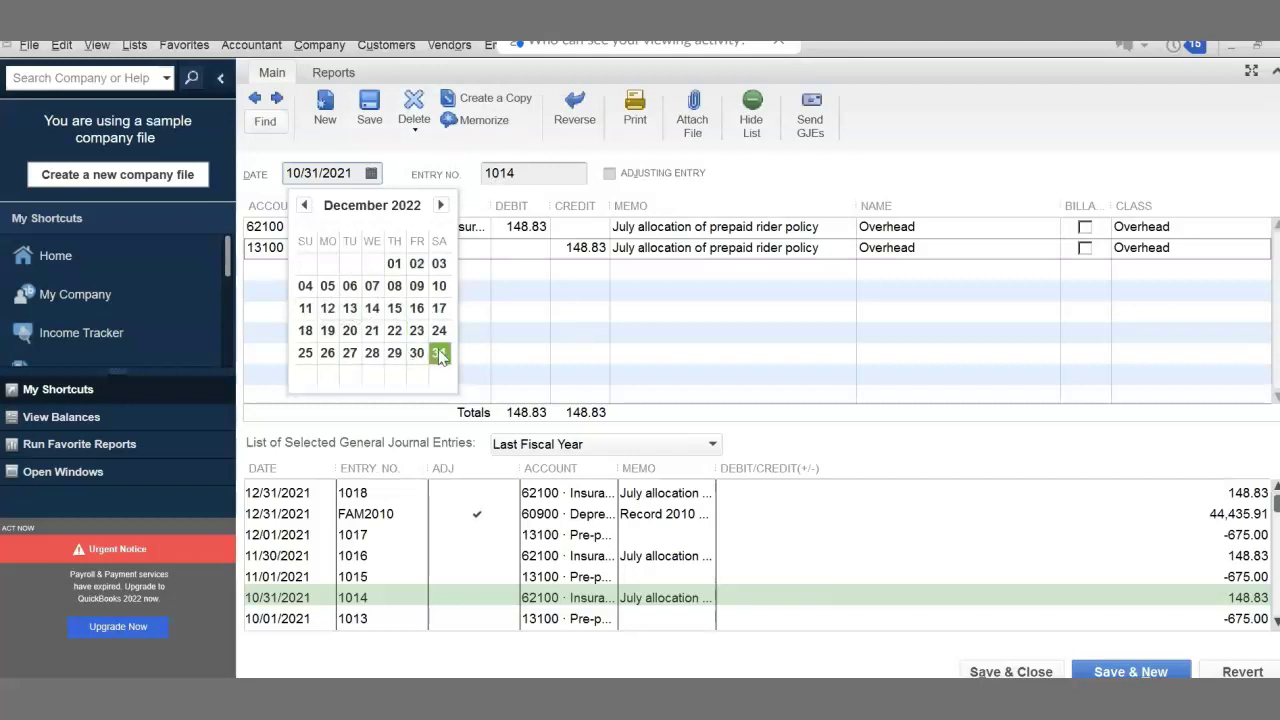
pyautogui.press('Escape')
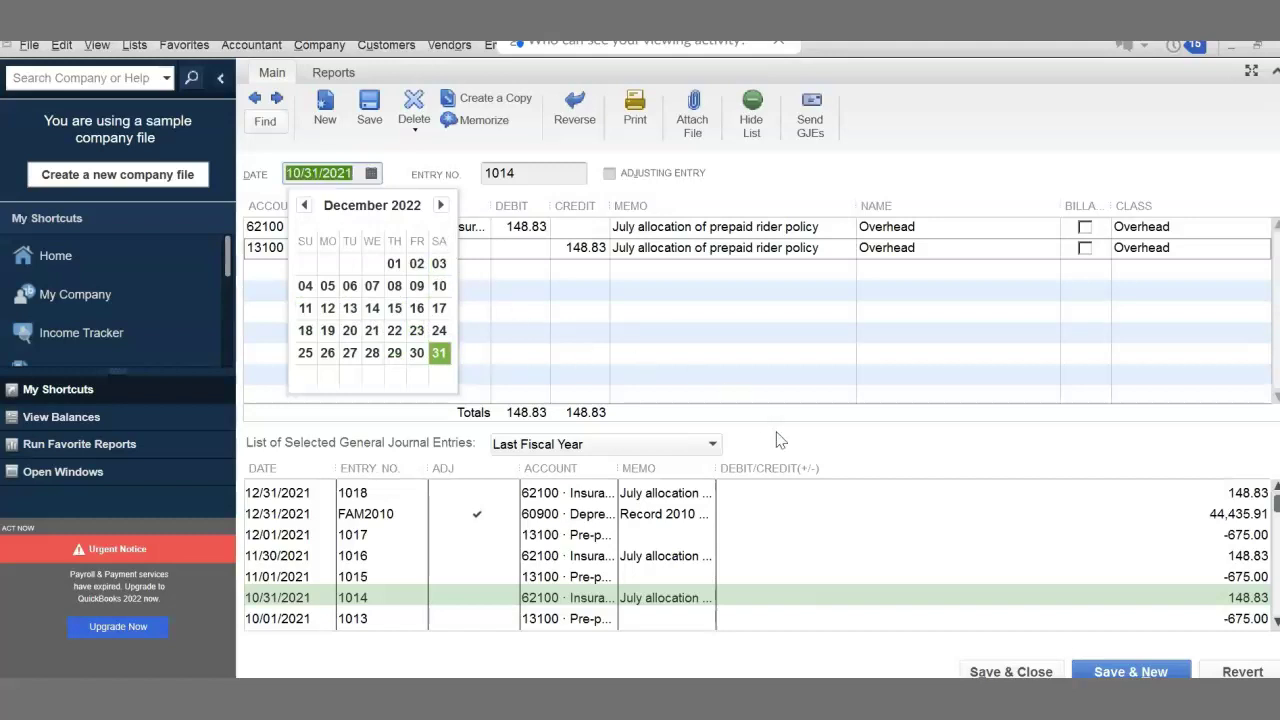
# List the general journal entries for This Month-to-date and look over them.
pyautogui.click(600, 443)
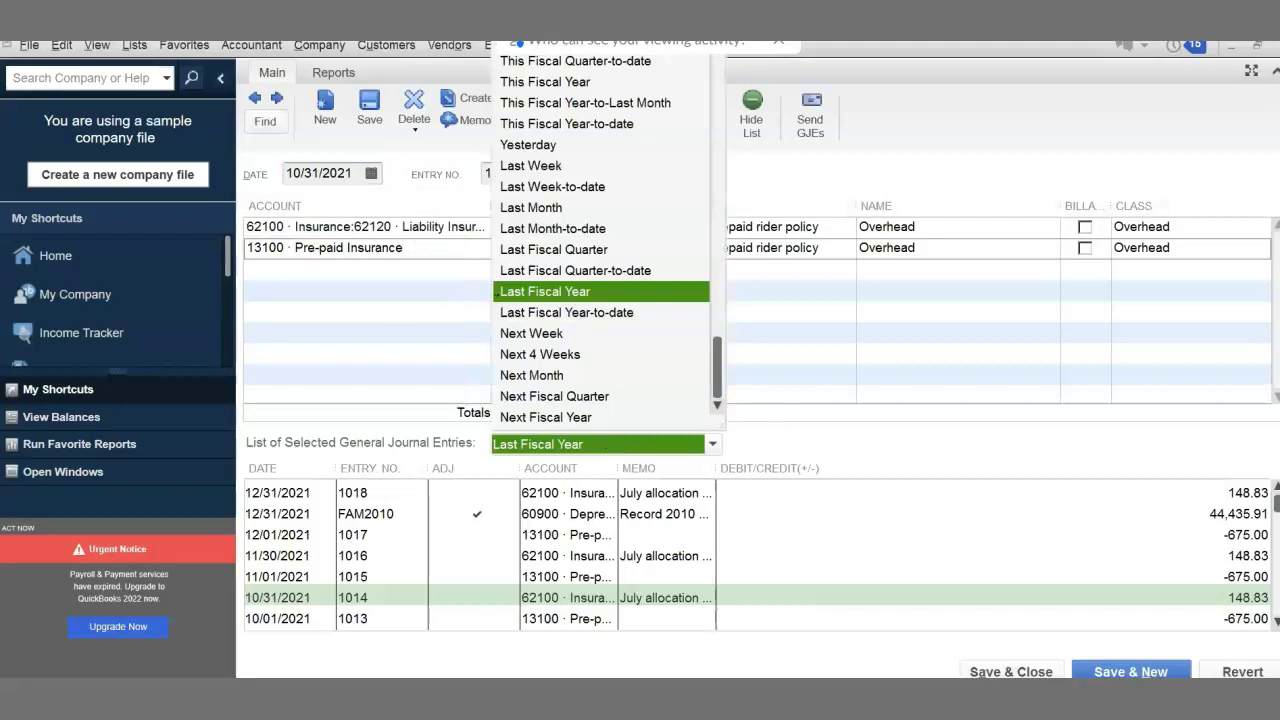
pyautogui.click(545, 166)
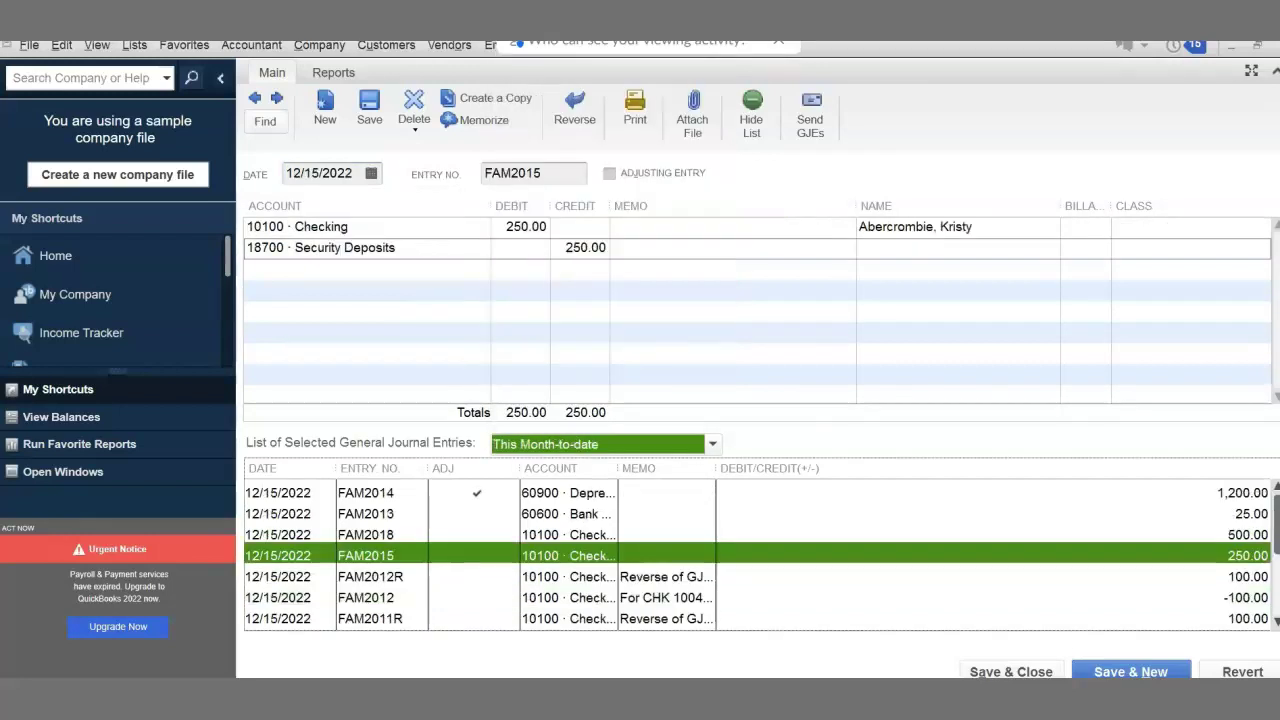
pyautogui.scroll(-1, 465, 514)
pyautogui.scroll(1, 465, 514)
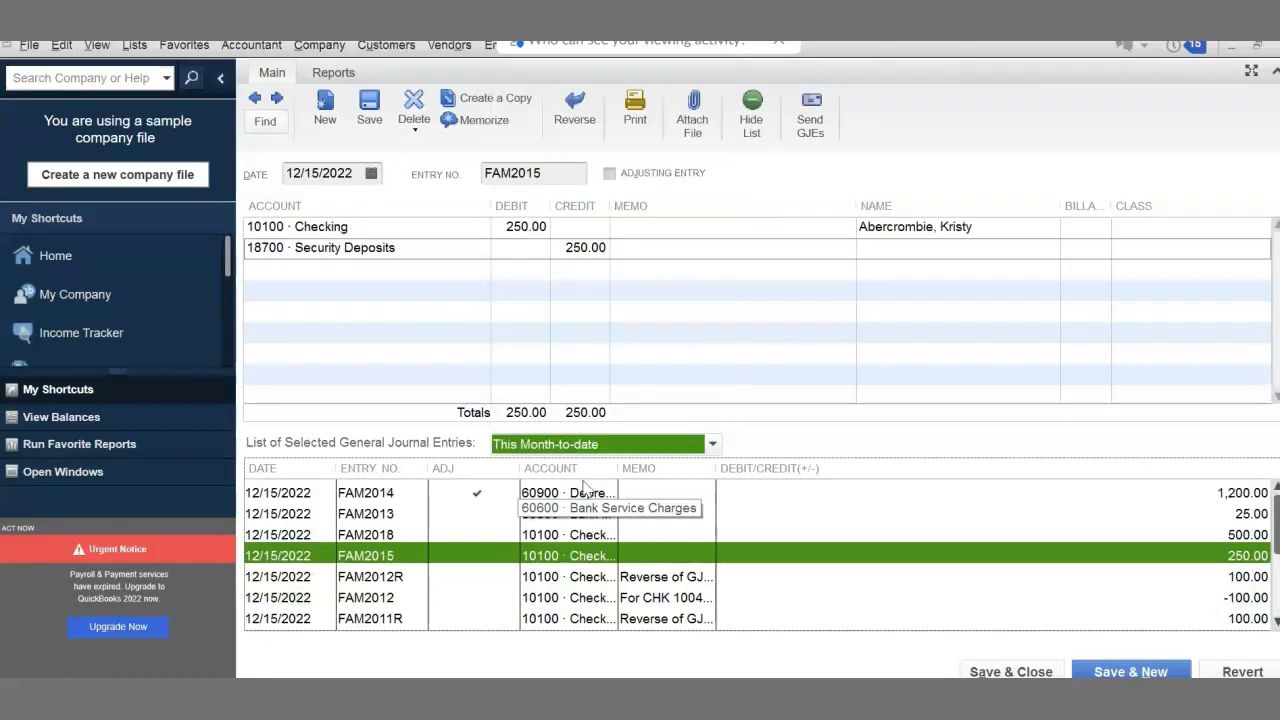
# Limit the list of general journal entries to Today and open entry FAM2018.
pyautogui.click(606, 446)
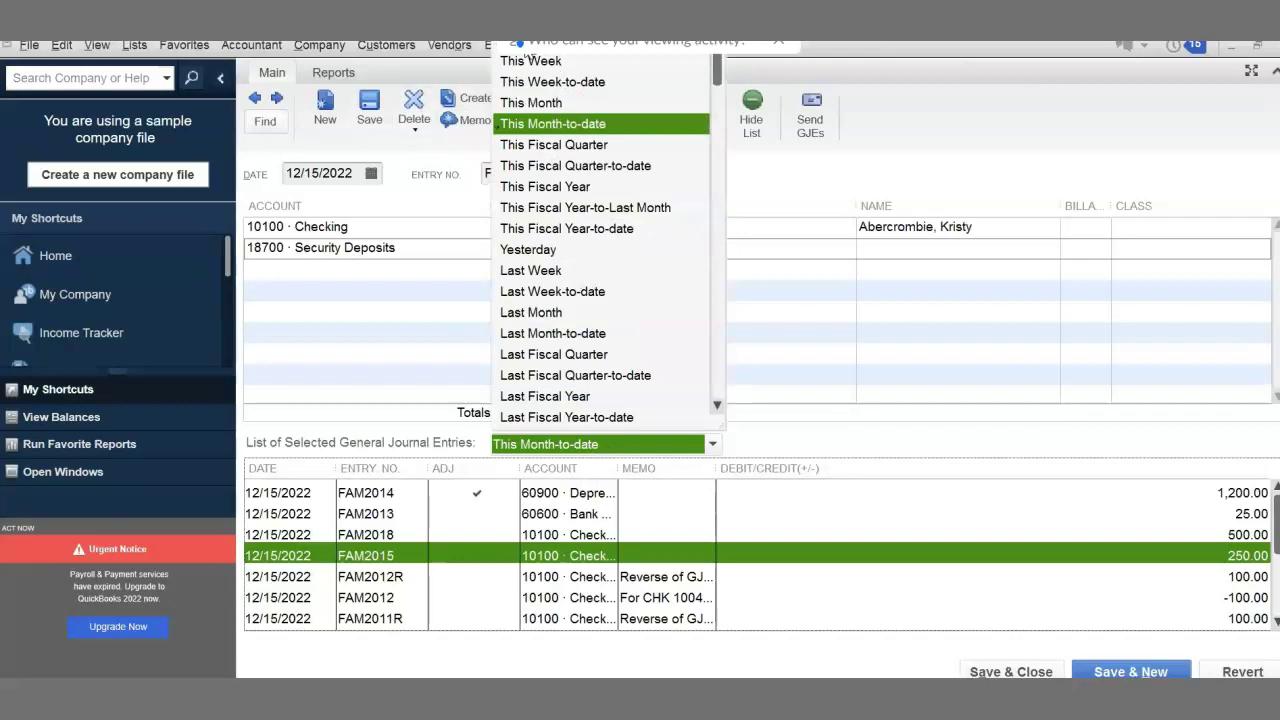
pyautogui.click(526, 48)
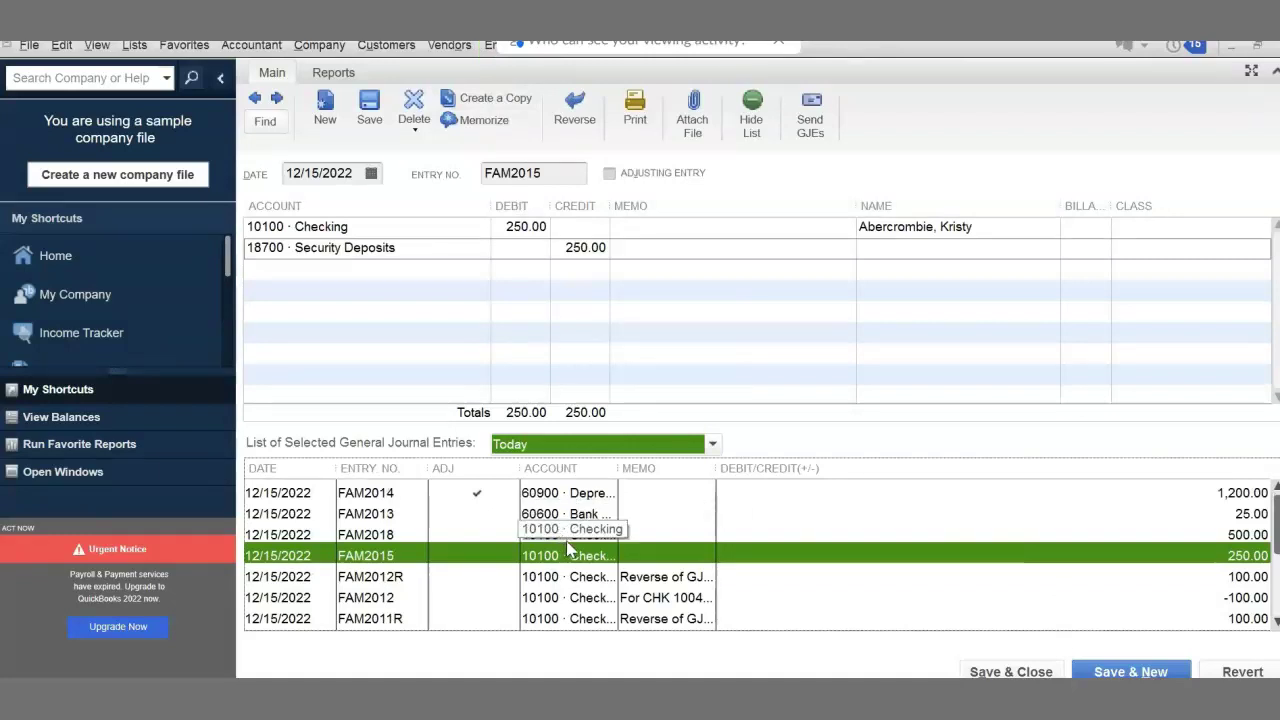
pyautogui.click(358, 534)
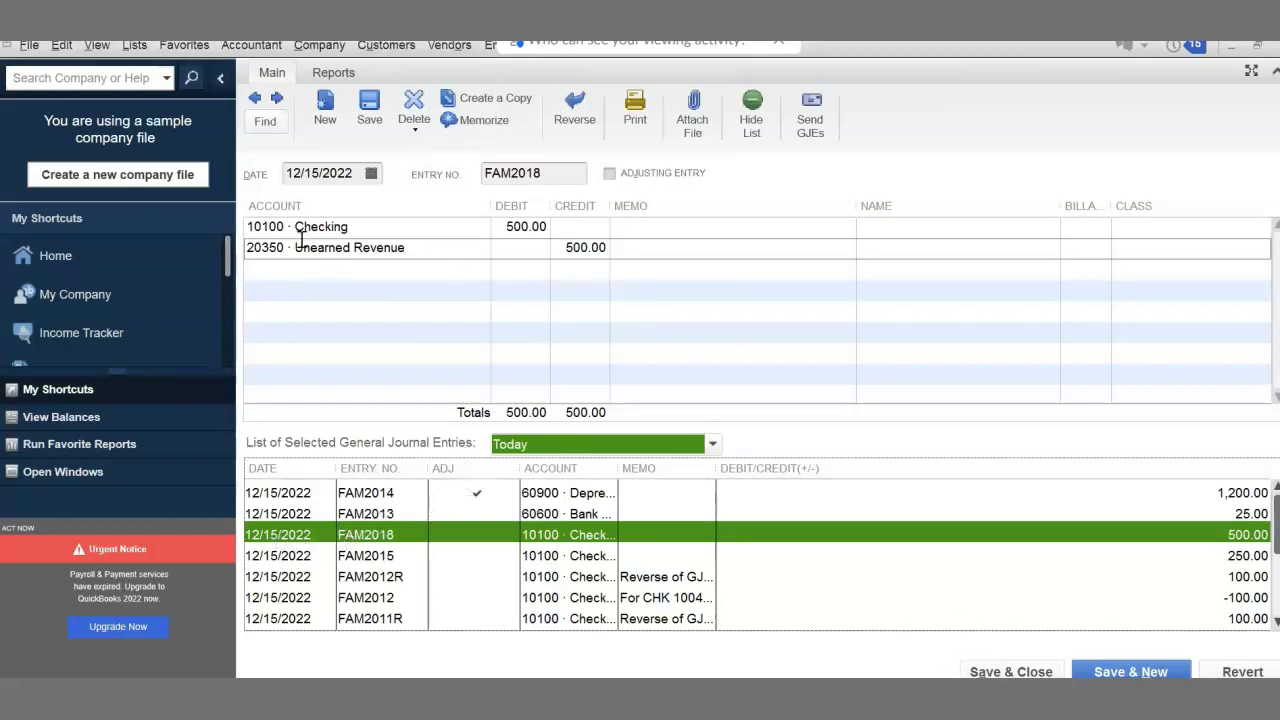
# Page back and forth through the journal entries around FAM2018, including FAM2015 and FAM2011, and return to FAM2018.
pyautogui.click(254, 98)
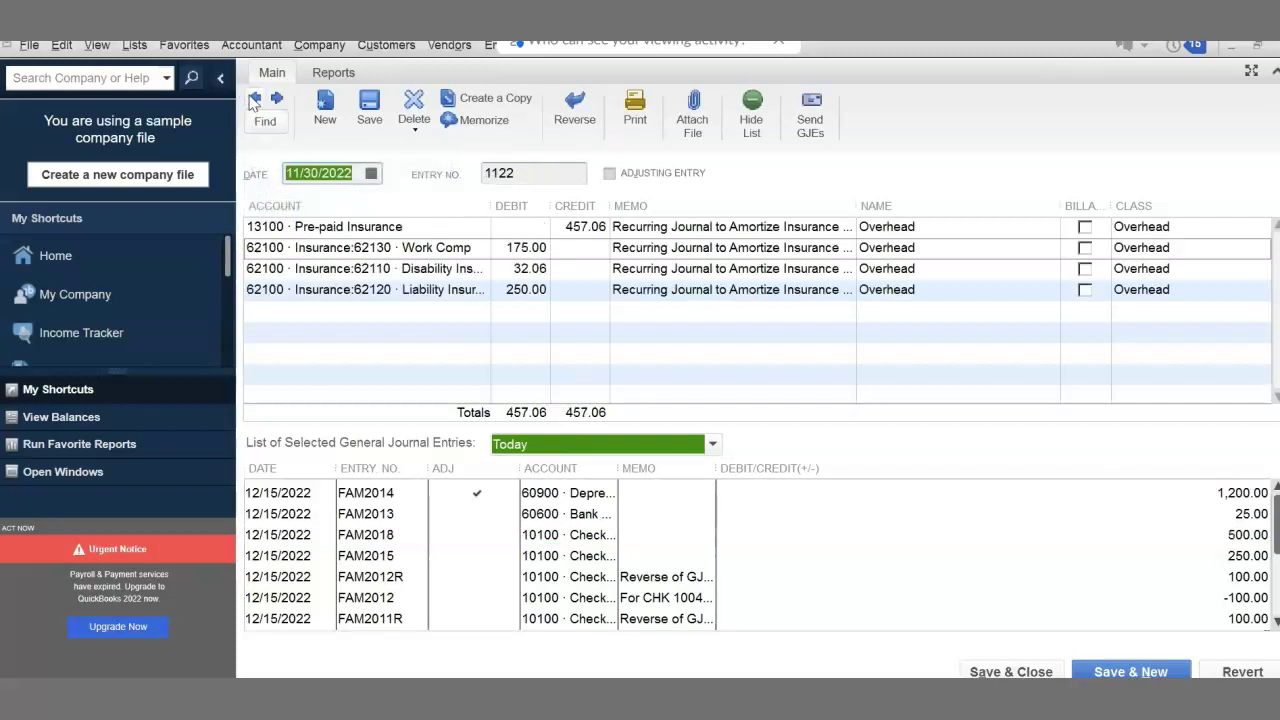
pyautogui.click(278, 100)
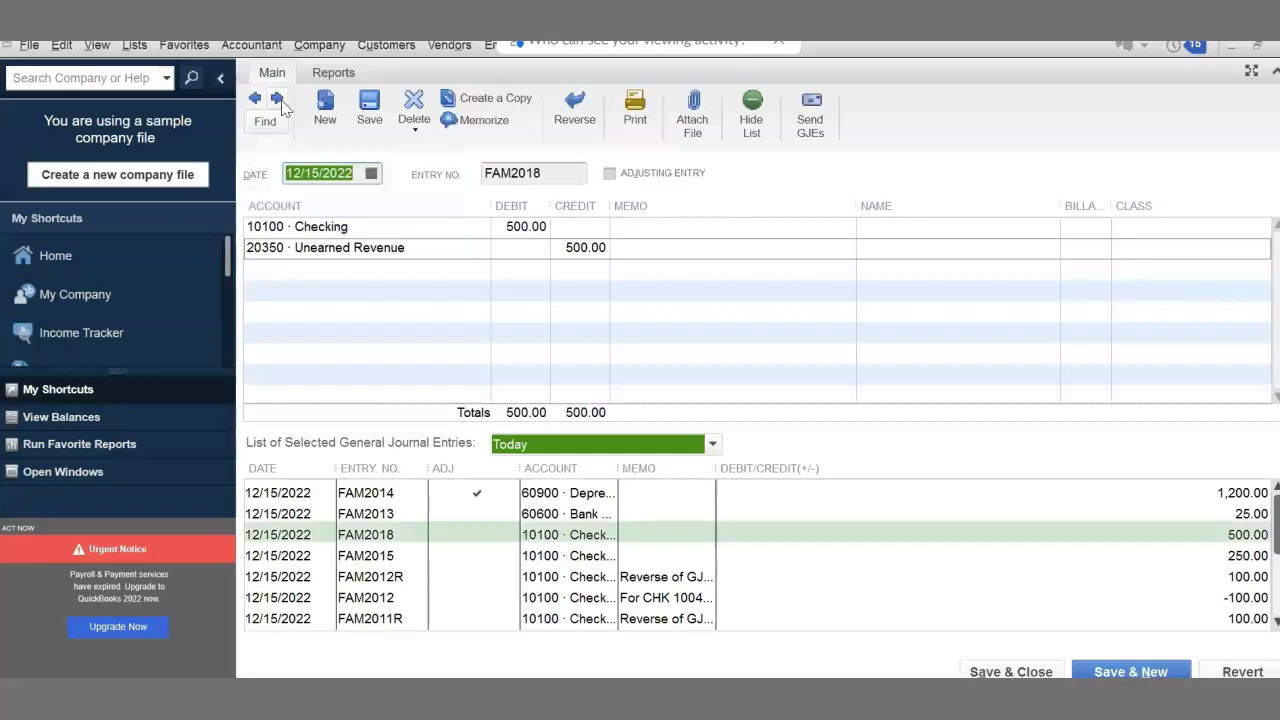
pyautogui.click(278, 100)
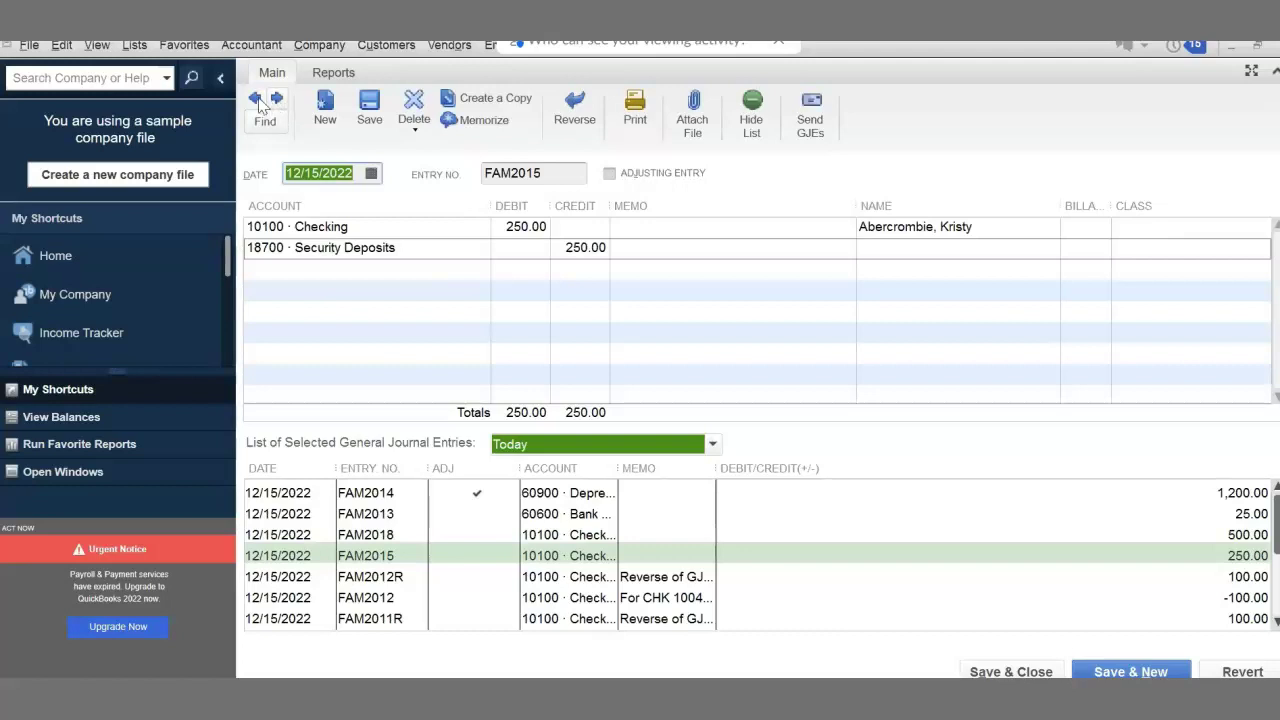
pyautogui.click(256, 99)
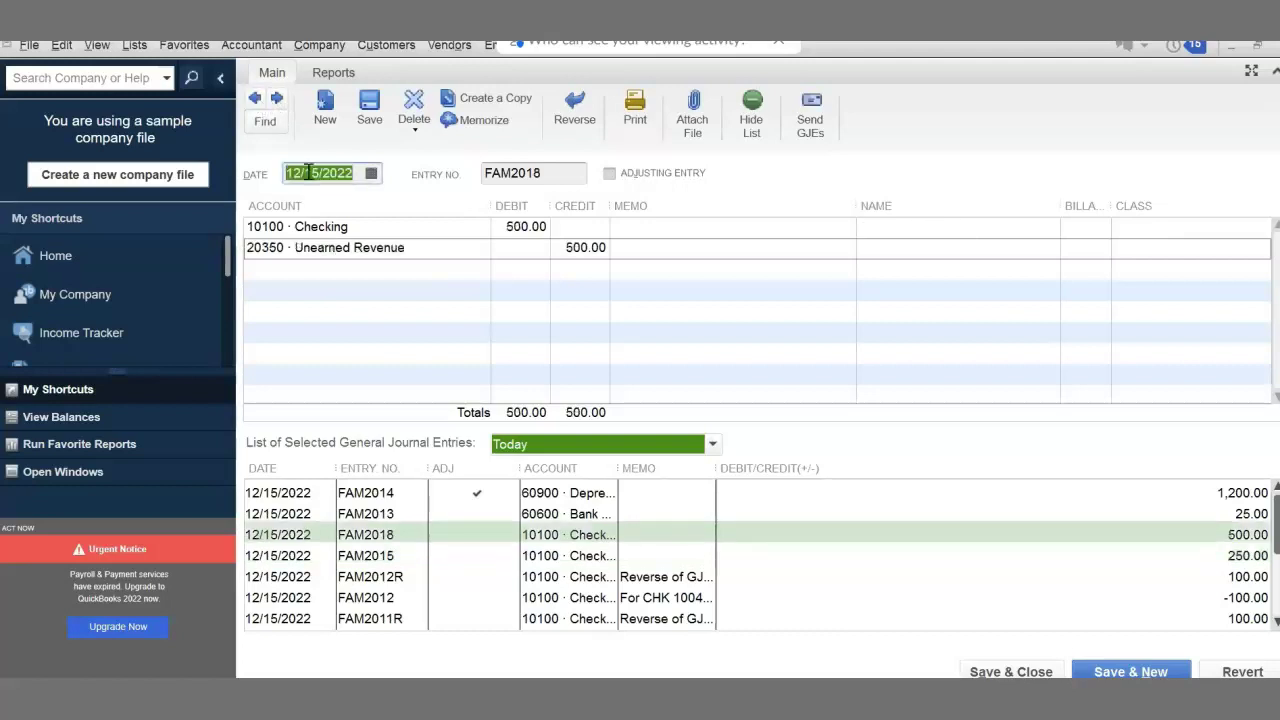
pyautogui.click(891, 618)
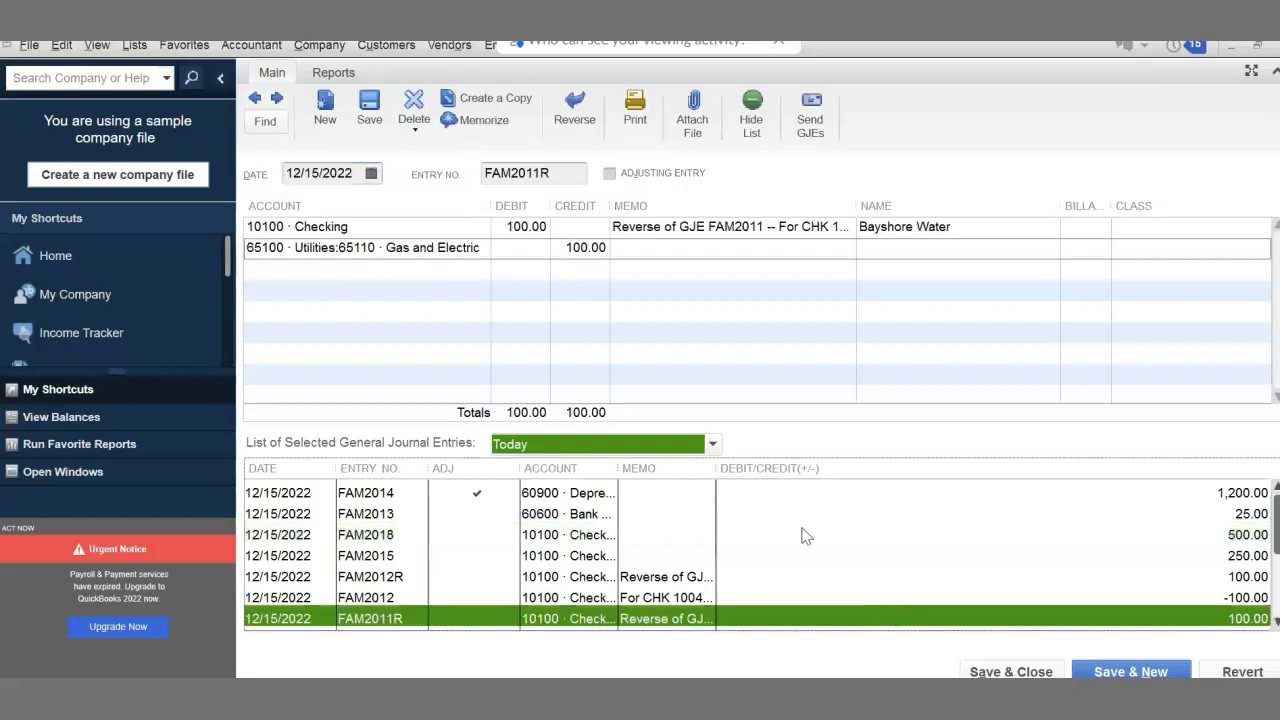
pyautogui.click(254, 100)
pyautogui.click(254, 100)
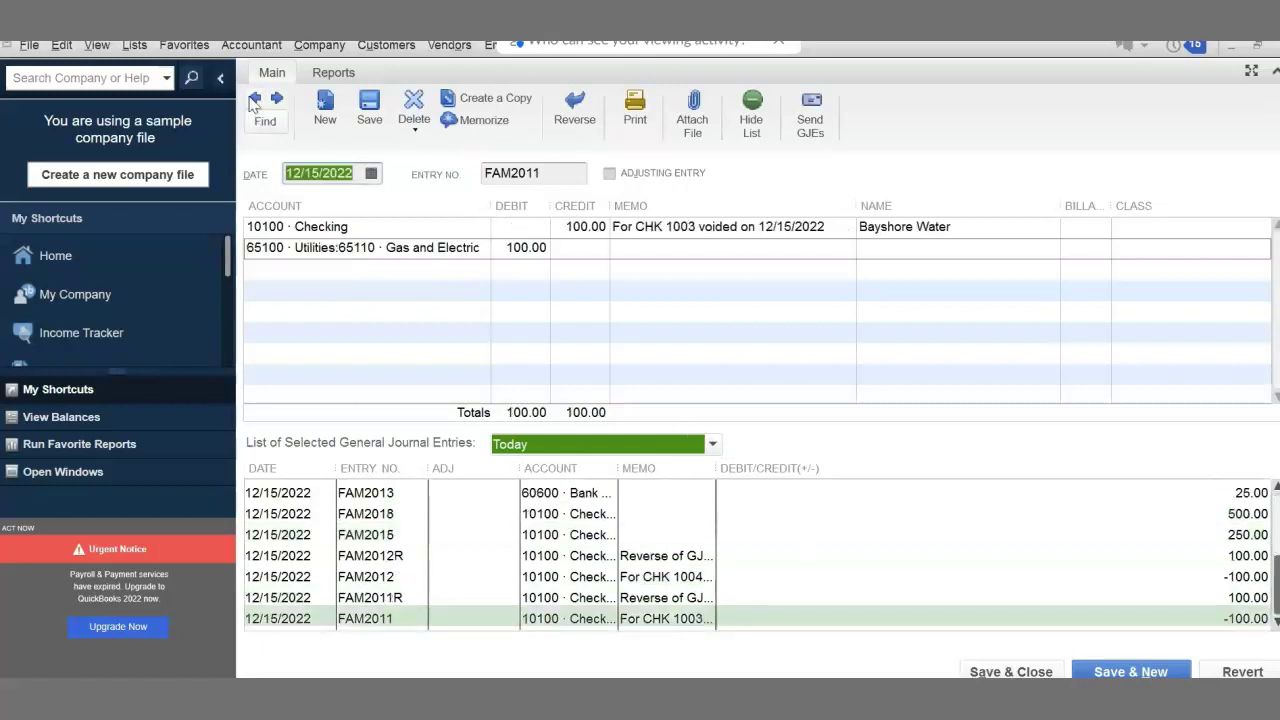
pyautogui.click(254, 100)
pyautogui.click(254, 100)
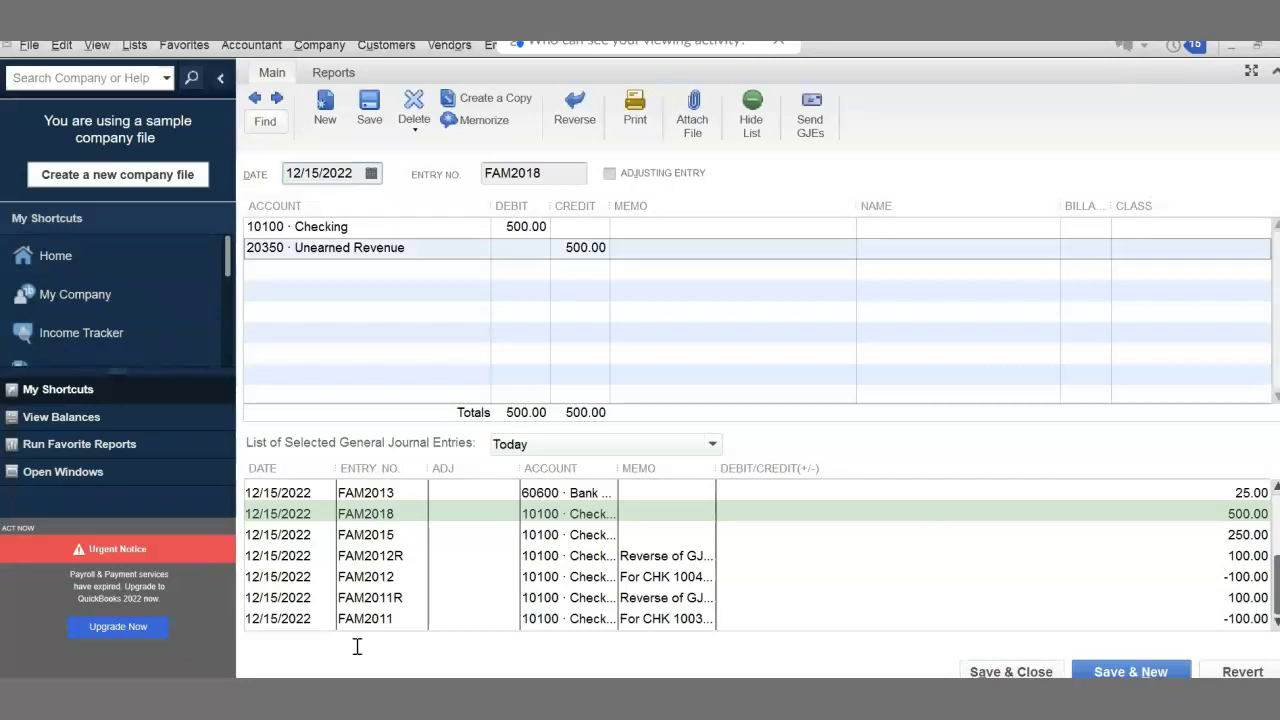
# Switch to the browser page on the journal and compare its General Journal example with entry FAM2018 in QuickBooks.
pyautogui.hotkey('alt', 'Tab')
pyautogui.scroll(-1, 440, 435)
pyautogui.scroll(-5, 442, 437)
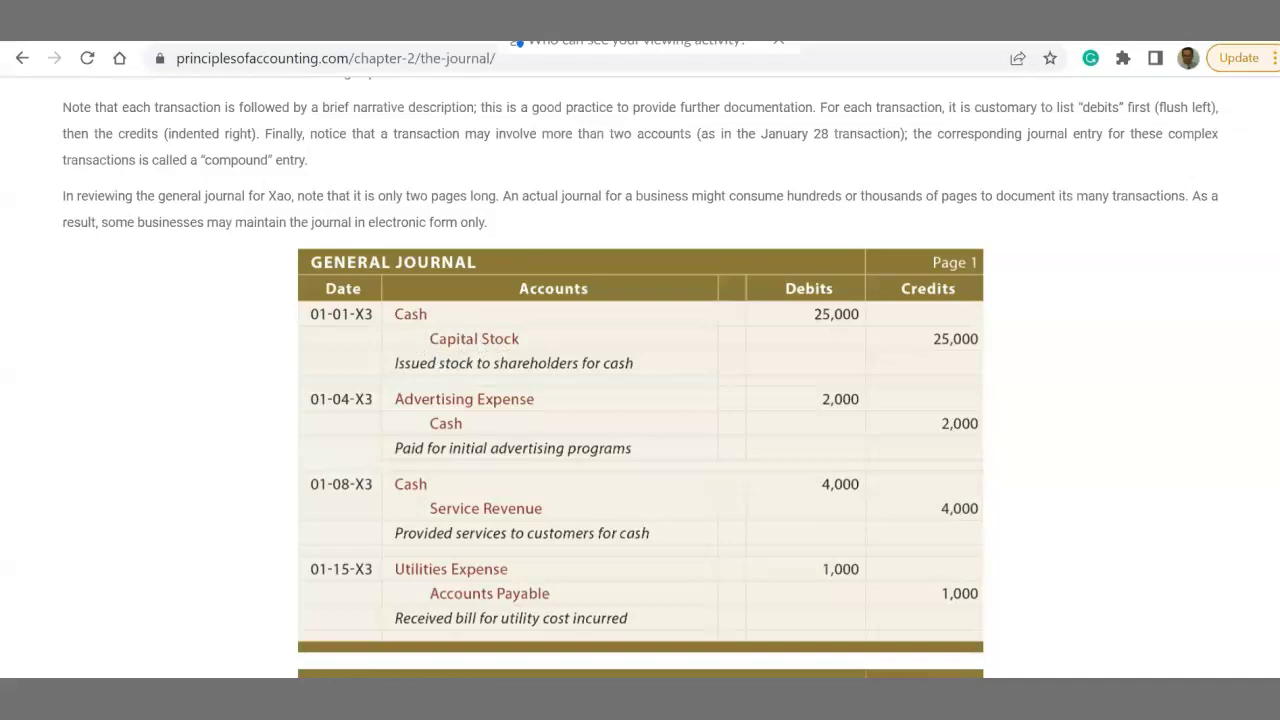
pyautogui.click(634, 625)
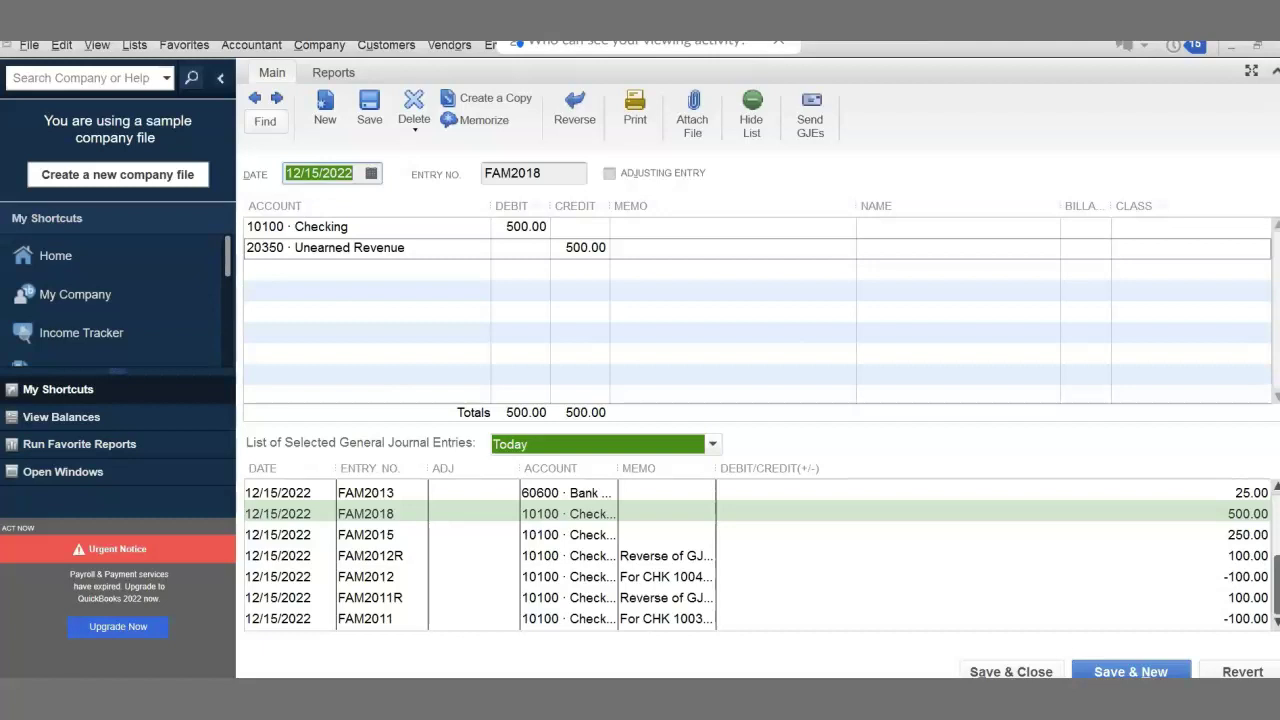
pyautogui.hotkey('alt', 'Tab')
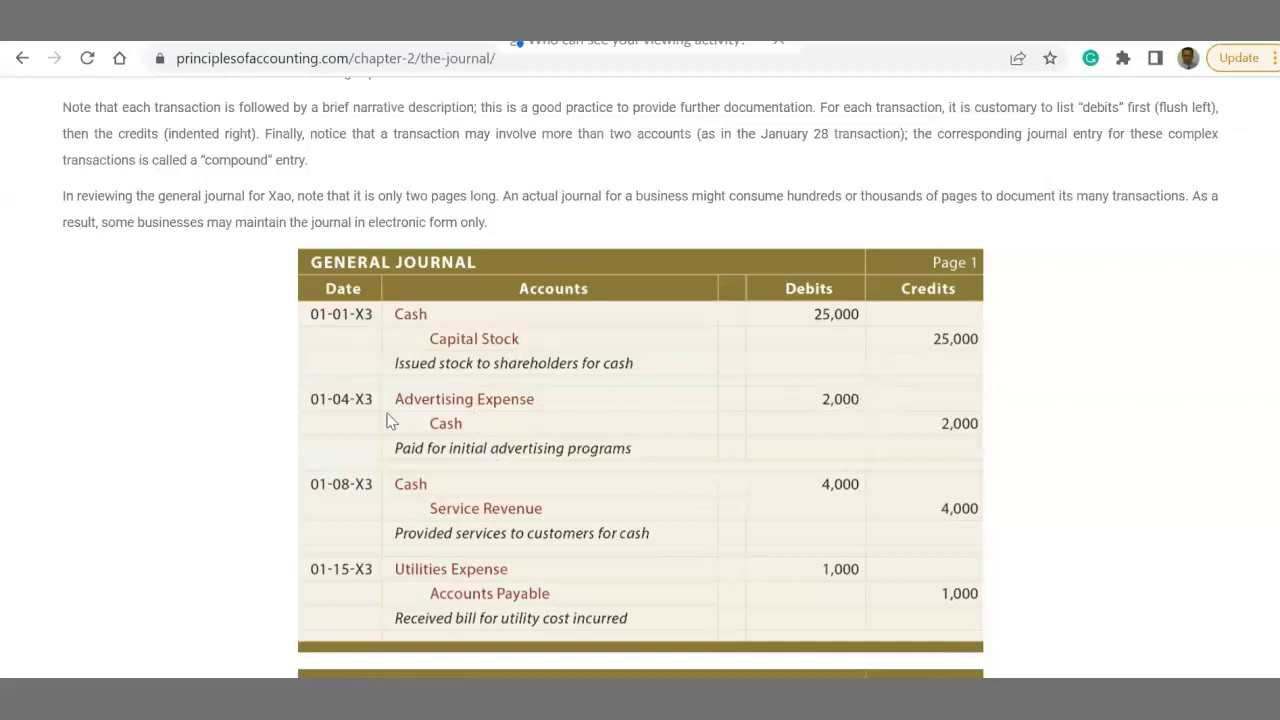
pyautogui.moveTo(463, 420); pyautogui.dragTo(450, 425)
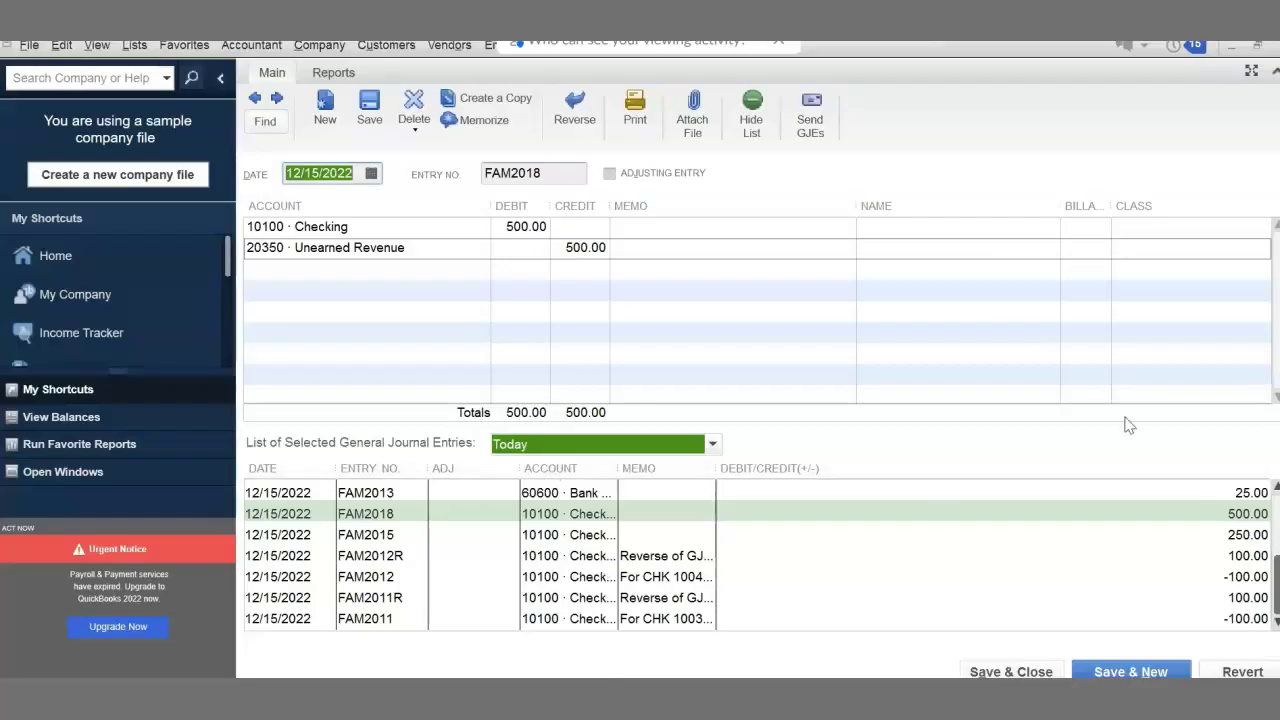
# Save and close journal entry FAM2018, and maximize the Home page window.
pyautogui.click(1011, 671)
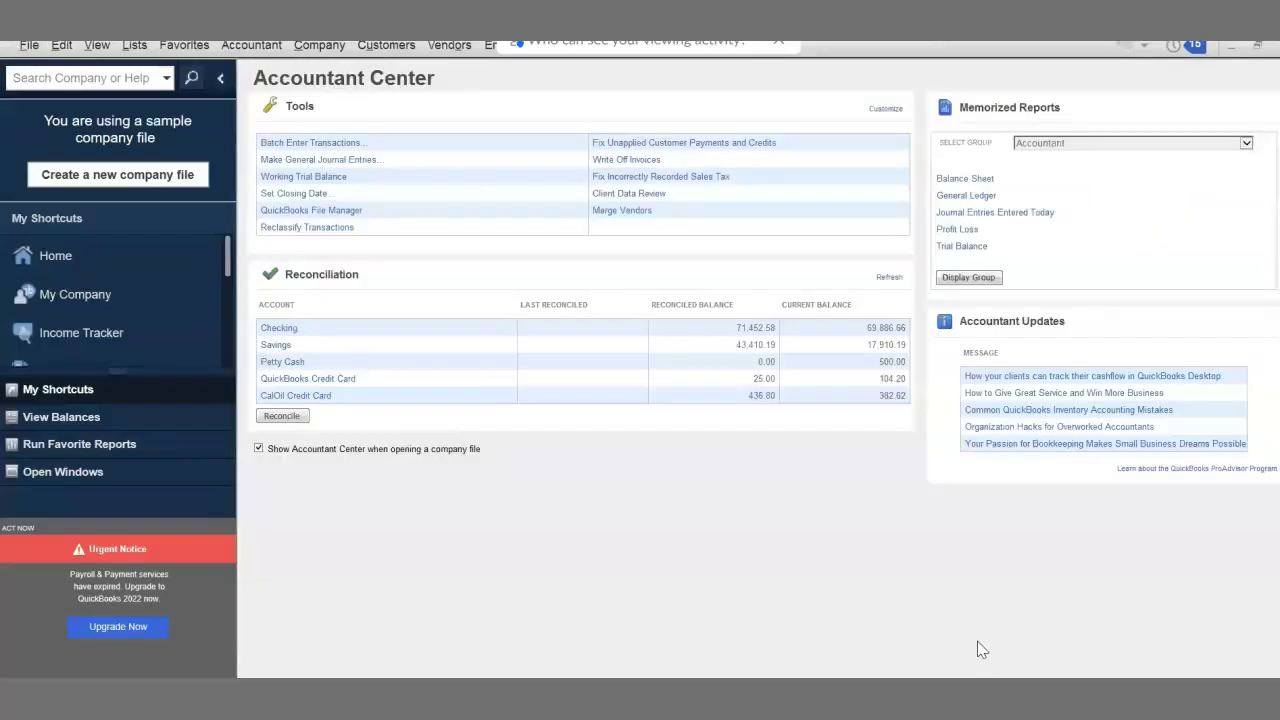
pyautogui.click(1230, 48)
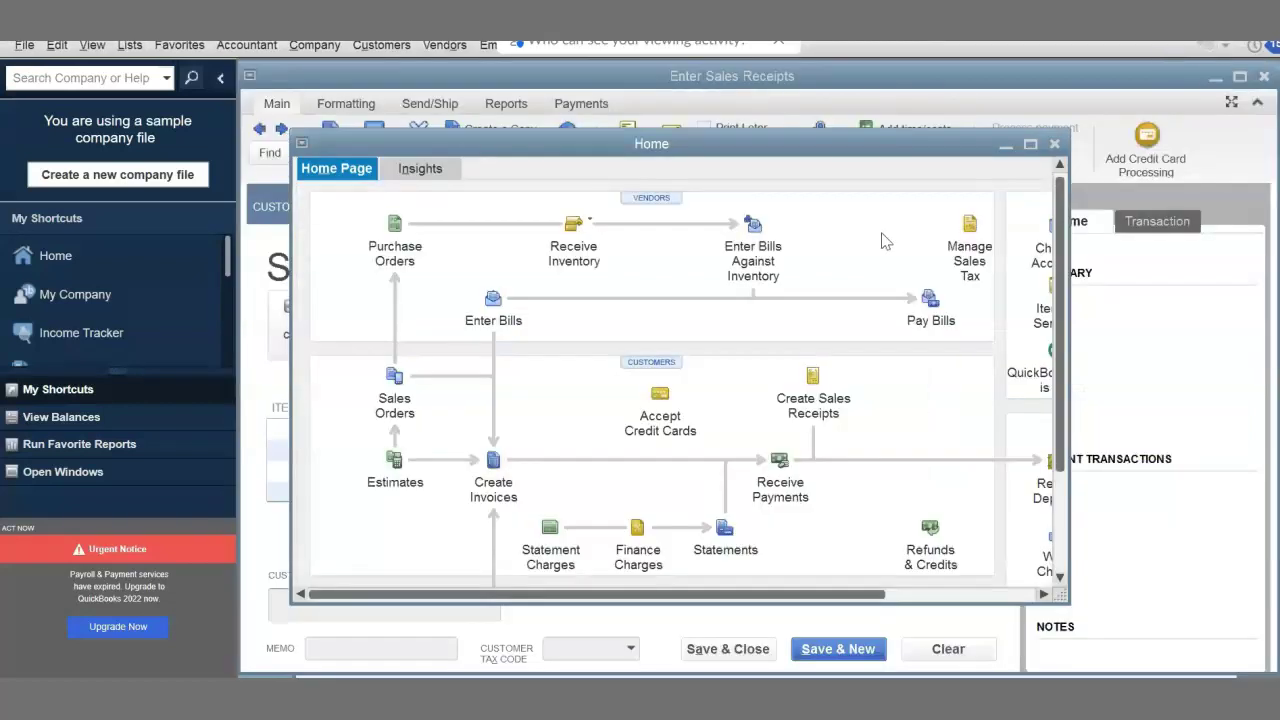
pyautogui.click(1030, 144)
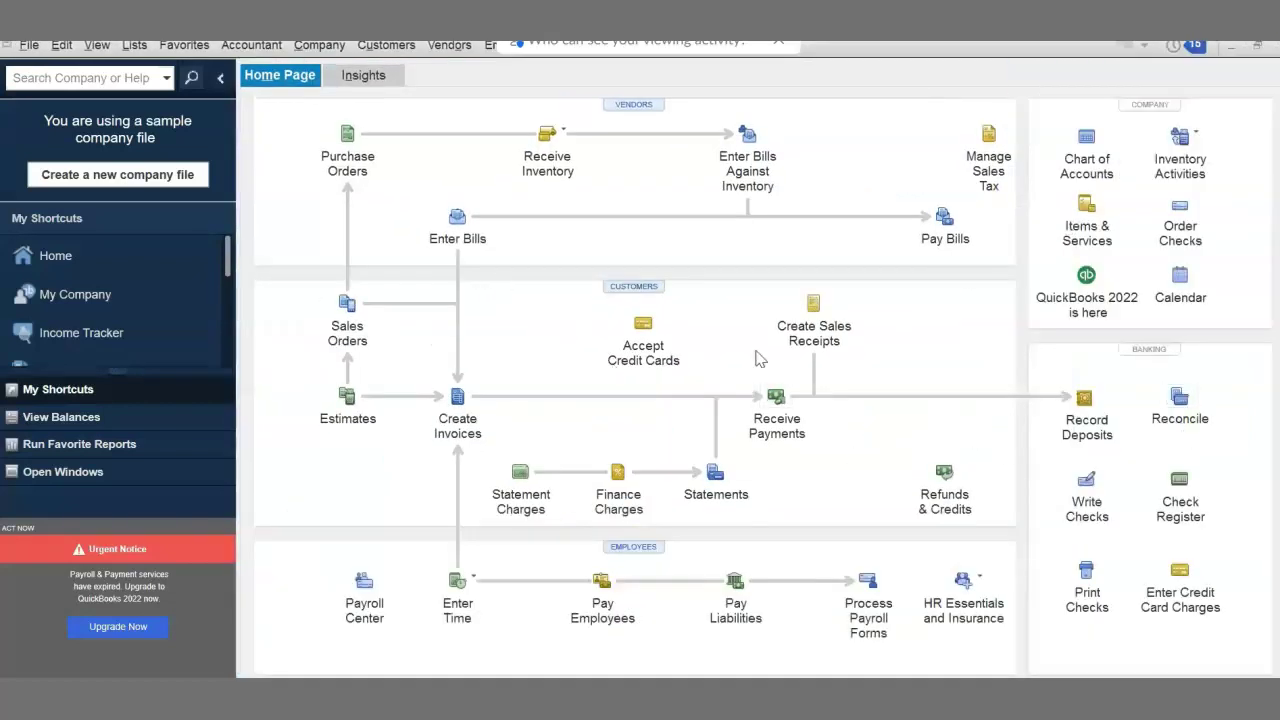